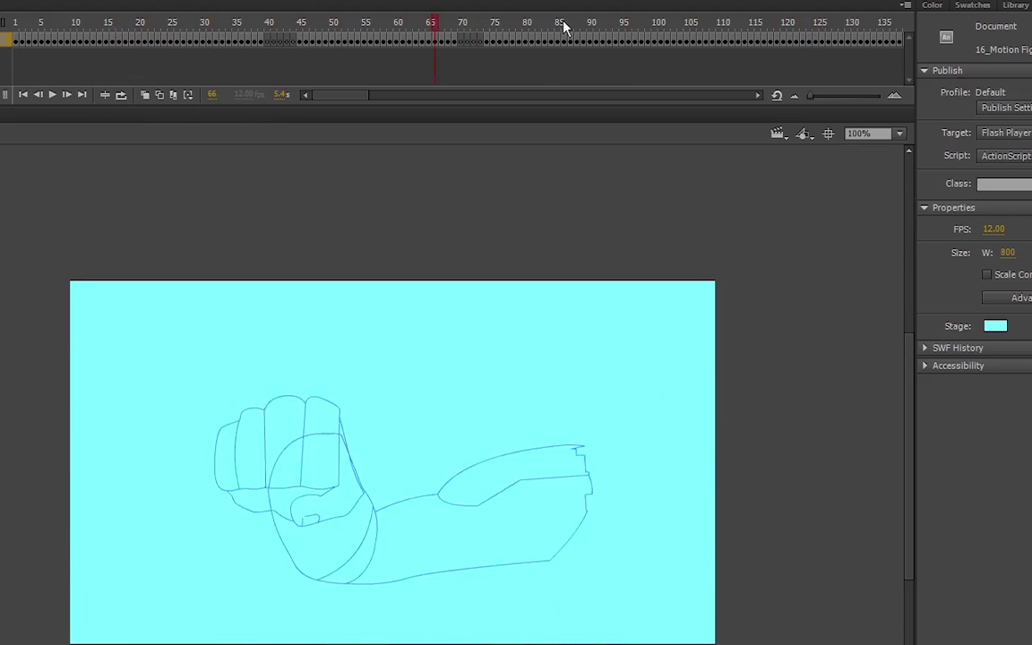
{"action": "mouse_move", "coordinate": [321, 95]}
{"action": "left_mouse_down"}
{"action": "mouse_move", "coordinate": [516, 99]}
{"action": "mouse_move", "coordinate": [397, 104]}
{"action": "left_mouse_up"}
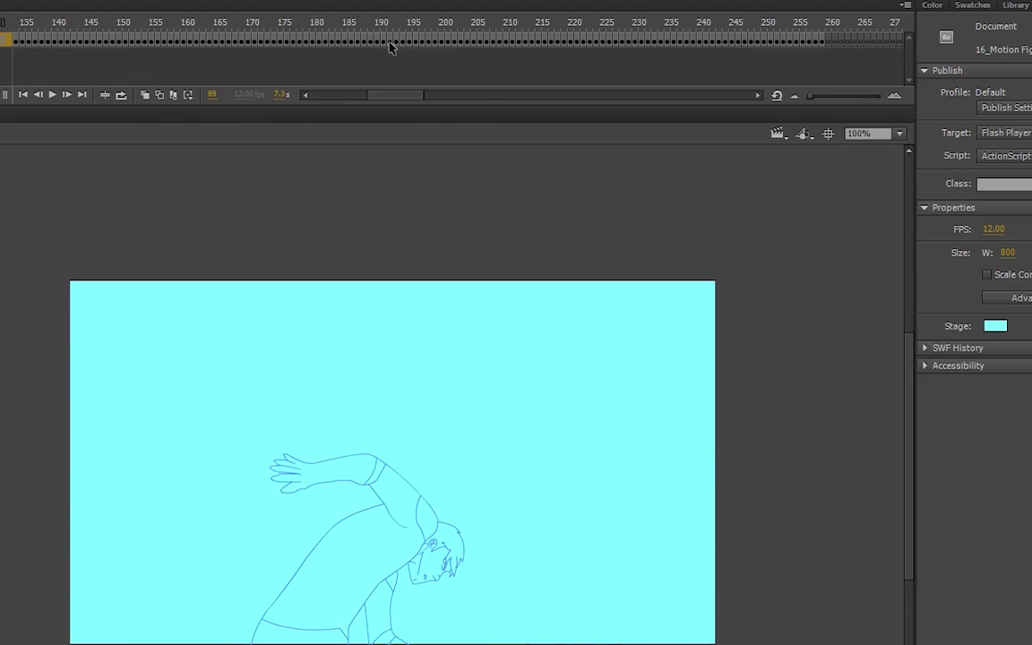
{"action": "mouse_move", "coordinate": [373, 25]}
{"action": "left_mouse_down"}
{"action": "mouse_move", "coordinate": [536, 25]}
{"action": "mouse_move", "coordinate": [508, 25]}
{"action": "left_mouse_up"}
{"action": "mouse_move", "coordinate": [423, 41]}
{"action": "left_mouse_down"}
{"action": "mouse_move", "coordinate": [356, 41]}
{"action": "mouse_move", "coordinate": [343, 88]}
{"action": "left_mouse_up"}
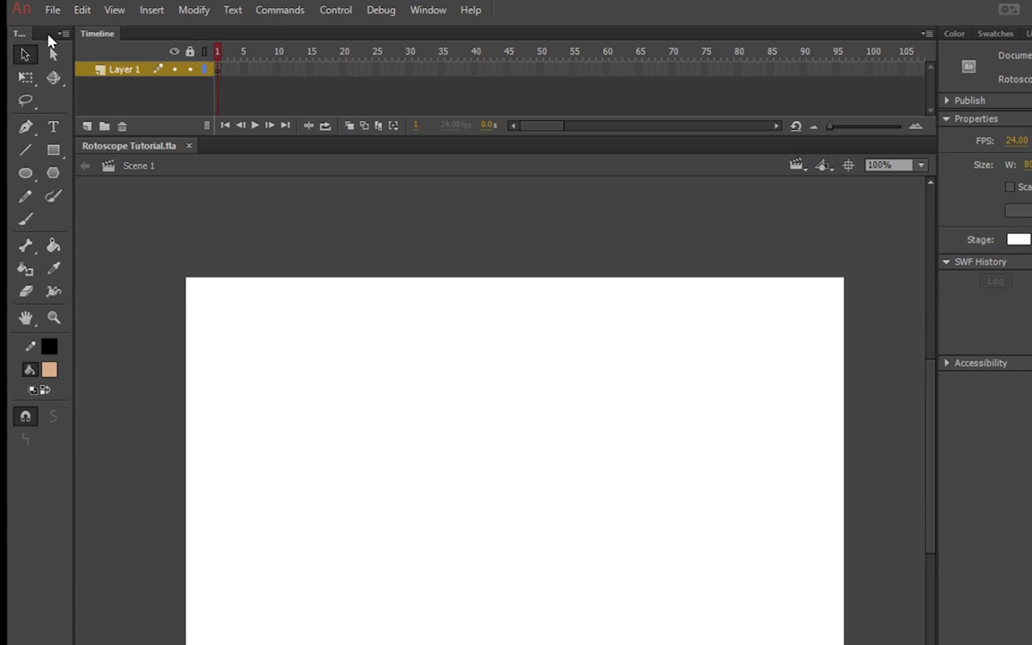
Start importing the Athletic Male Vault 01 RT video from the Desktop as H.264 video embedded in the timeline.
{"action": "left_click", "coordinate": [51, 11]}
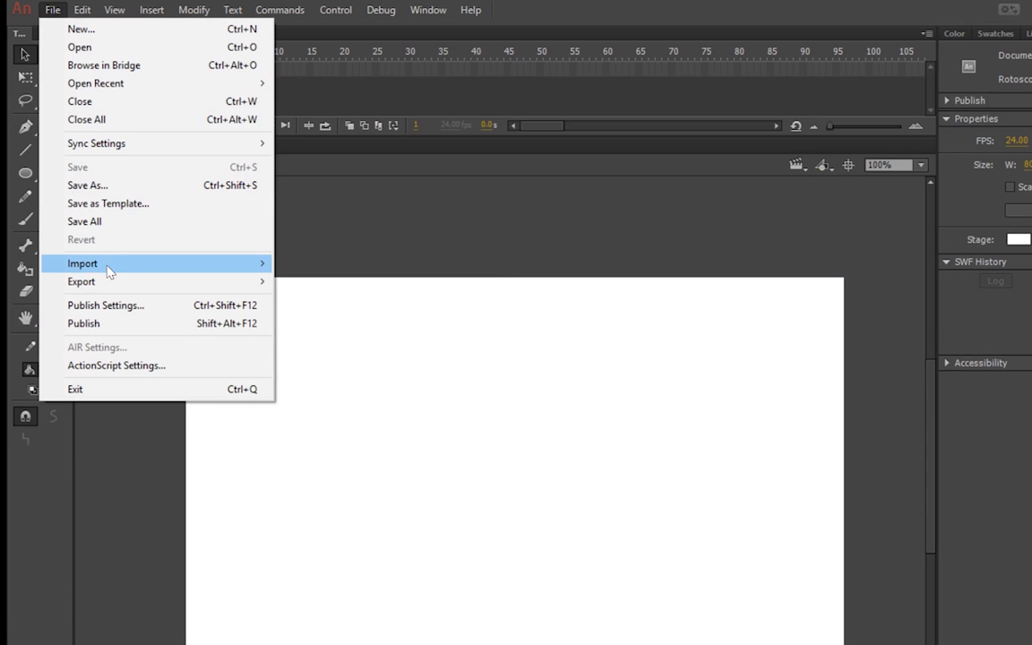
{"action": "mouse_move", "coordinate": [108, 265]}
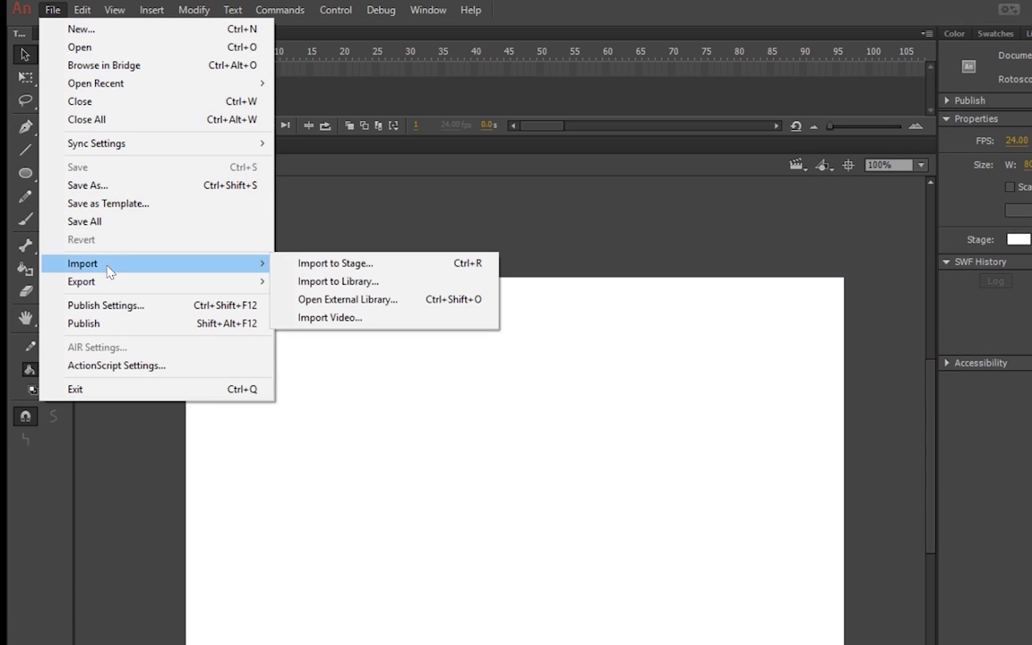
{"action": "left_click", "coordinate": [342, 319]}
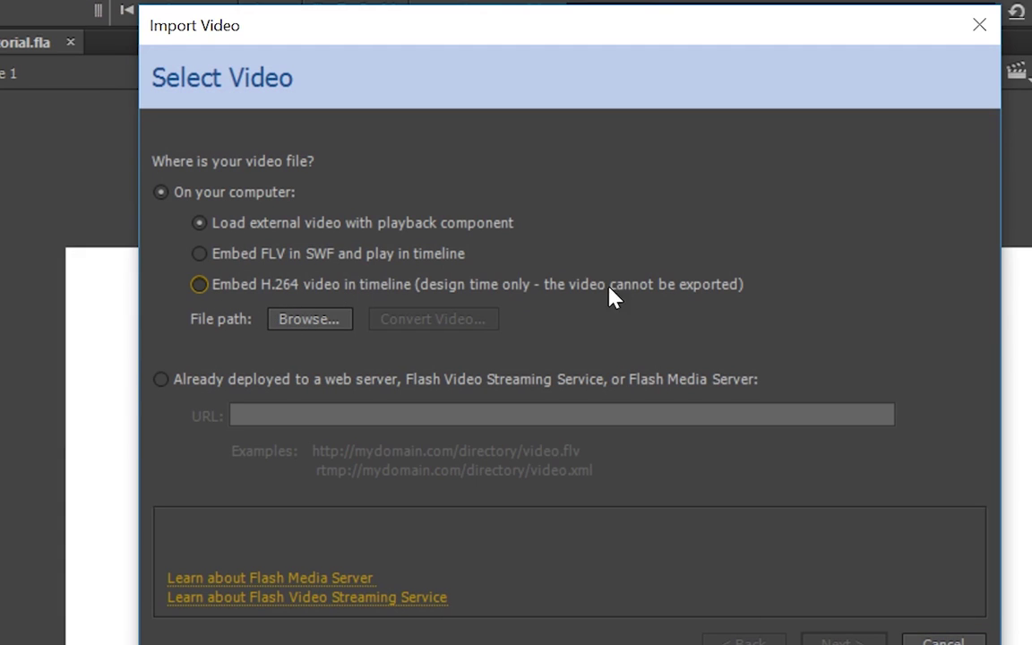
{"action": "left_click", "coordinate": [220, 285]}
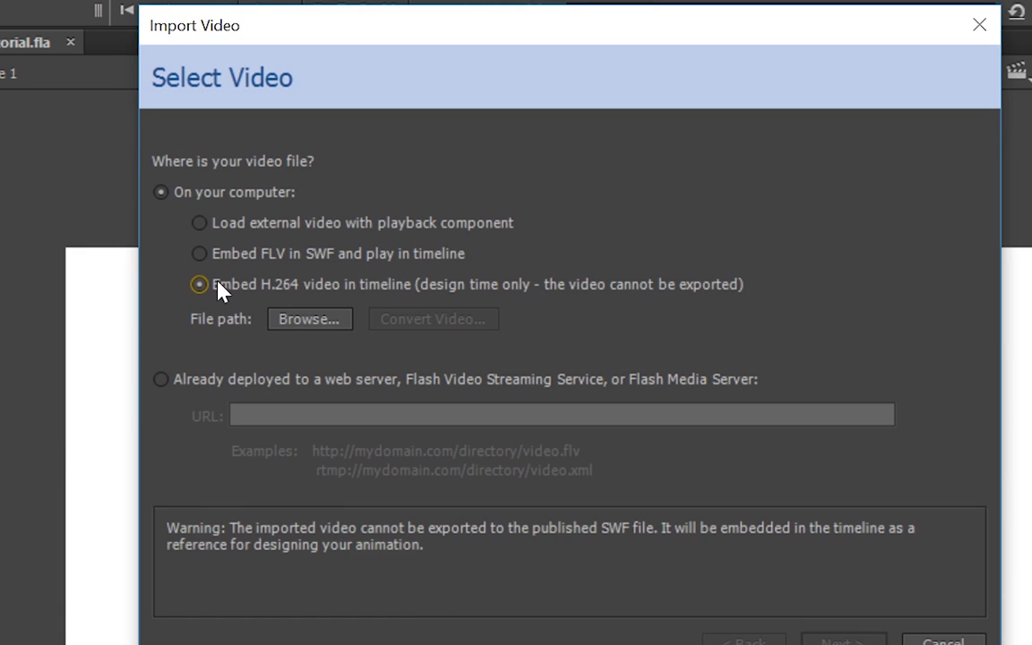
{"action": "left_click", "coordinate": [309, 319]}
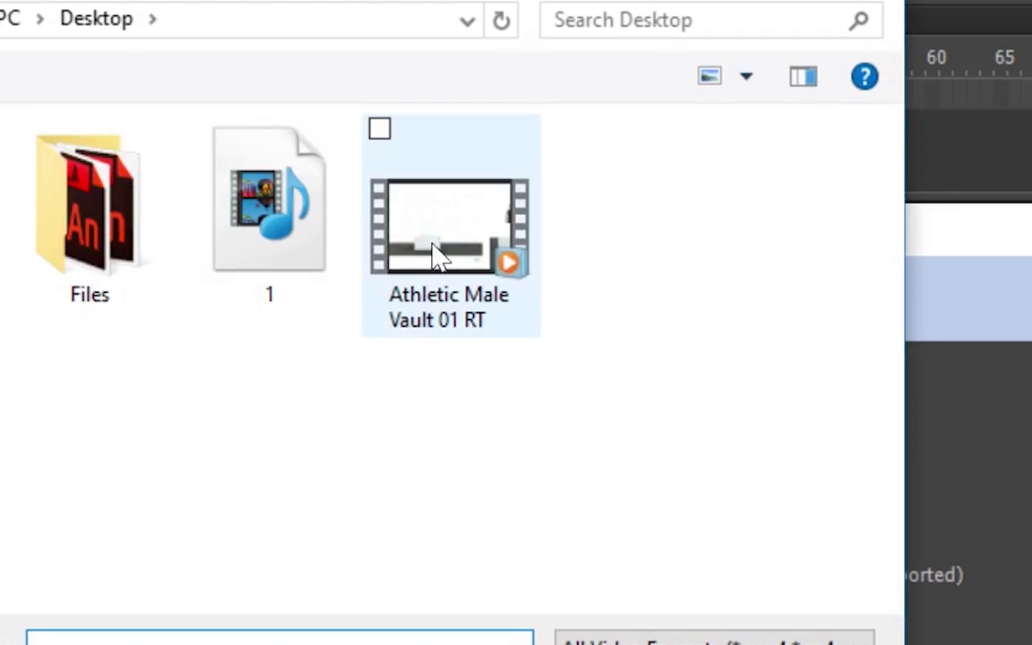
{"action": "double_click", "coordinate": [439, 255]}
{"action": "left_click", "coordinate": [793, 606]}
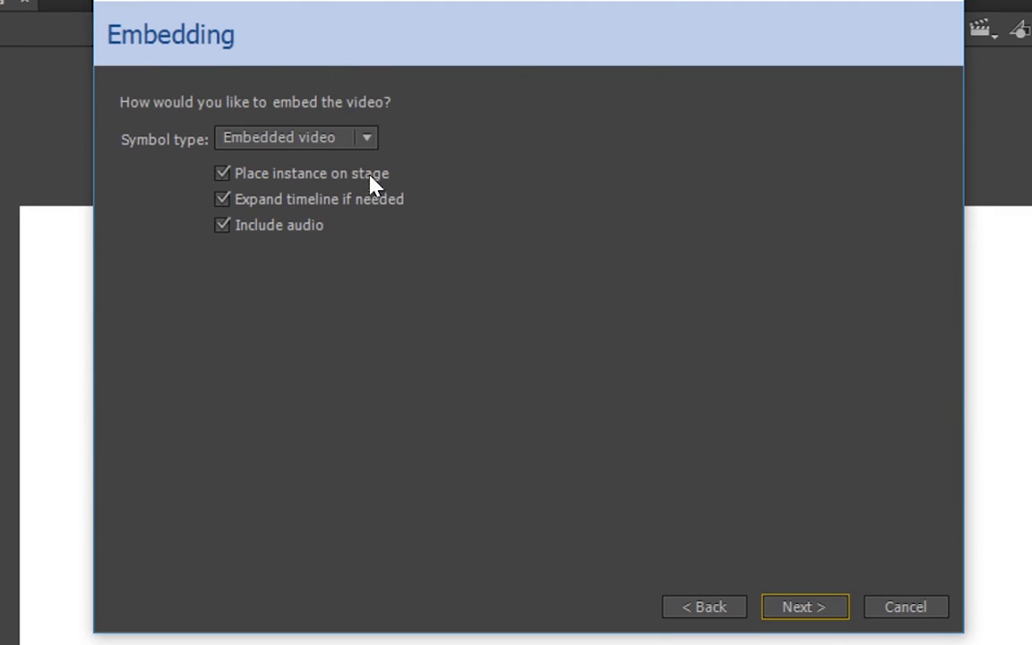
Embed the video as a Graphic symbol placed on the stage with audio excluded, and complete the import.
{"action": "left_click", "coordinate": [340, 140]}
{"action": "left_click", "coordinate": [313, 223]}
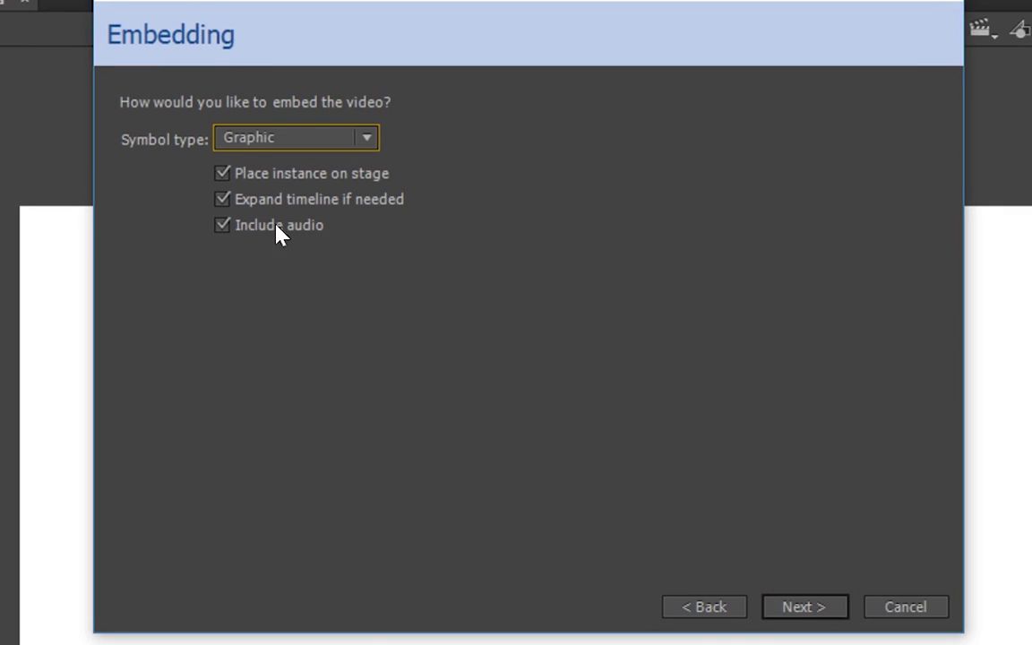
{"action": "left_click", "coordinate": [231, 232]}
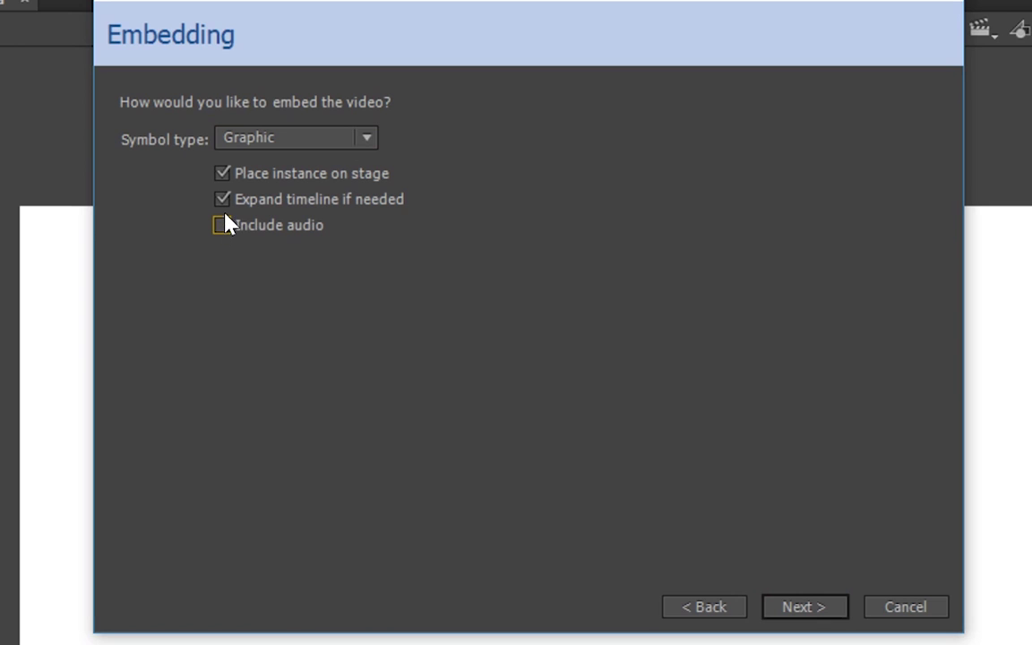
{"action": "left_click", "coordinate": [780, 608]}
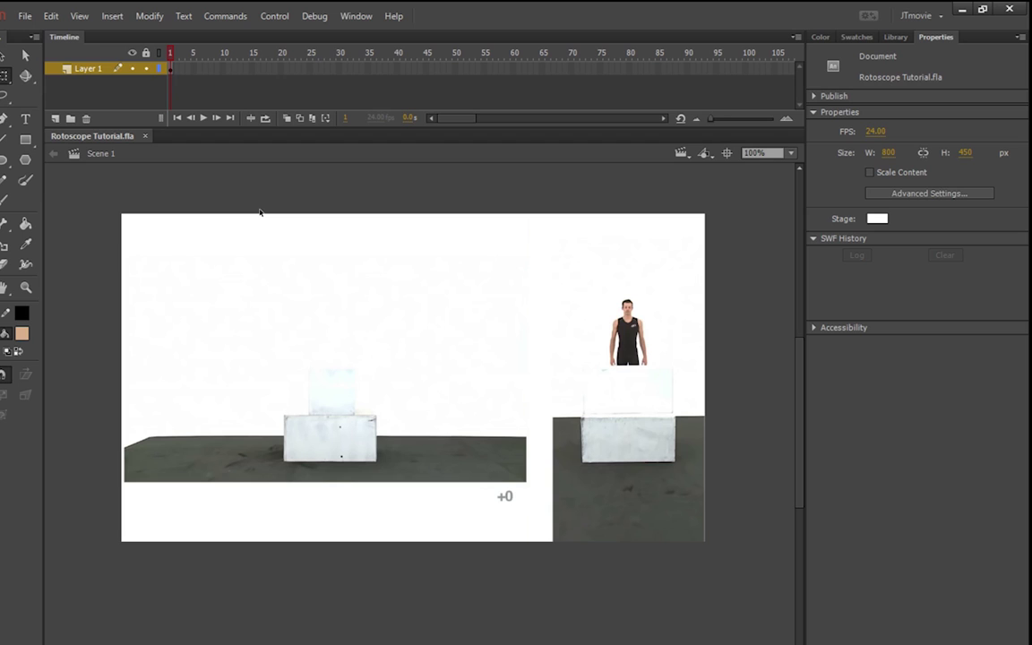
Set the looping of the Athletic Male Vault instance on the stage to Play Once.
{"action": "left_click", "coordinate": [330, 251]}
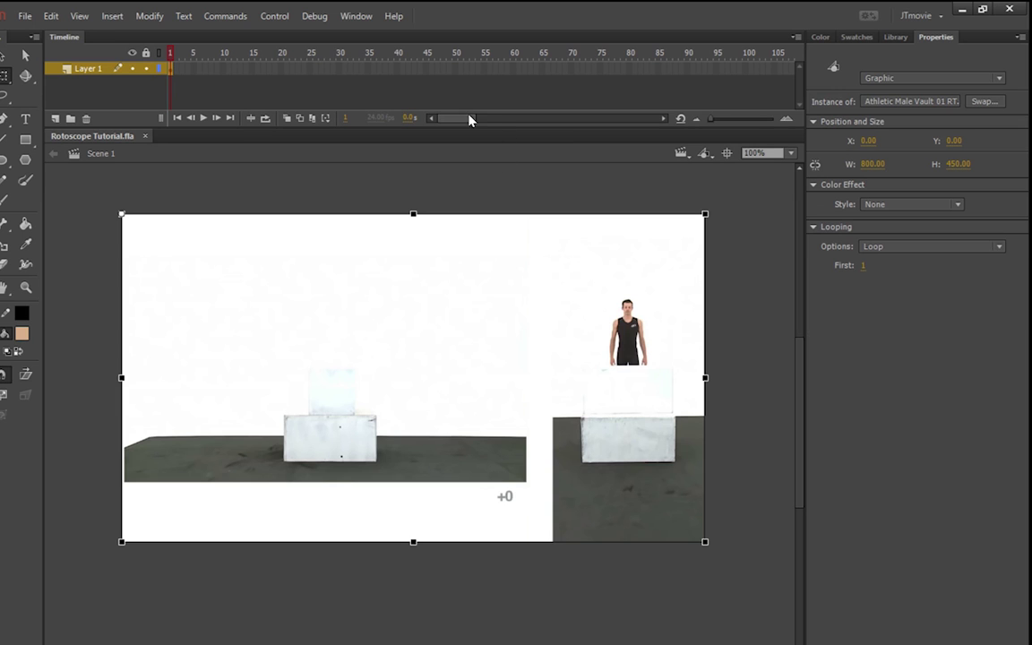
{"action": "mouse_move", "coordinate": [464, 116]}
{"action": "left_mouse_down"}
{"action": "mouse_move", "coordinate": [488, 116]}
{"action": "mouse_move", "coordinate": [452, 119]}
{"action": "left_mouse_up"}
{"action": "left_click", "coordinate": [762, 346]}
{"action": "left_click", "coordinate": [816, 405]}
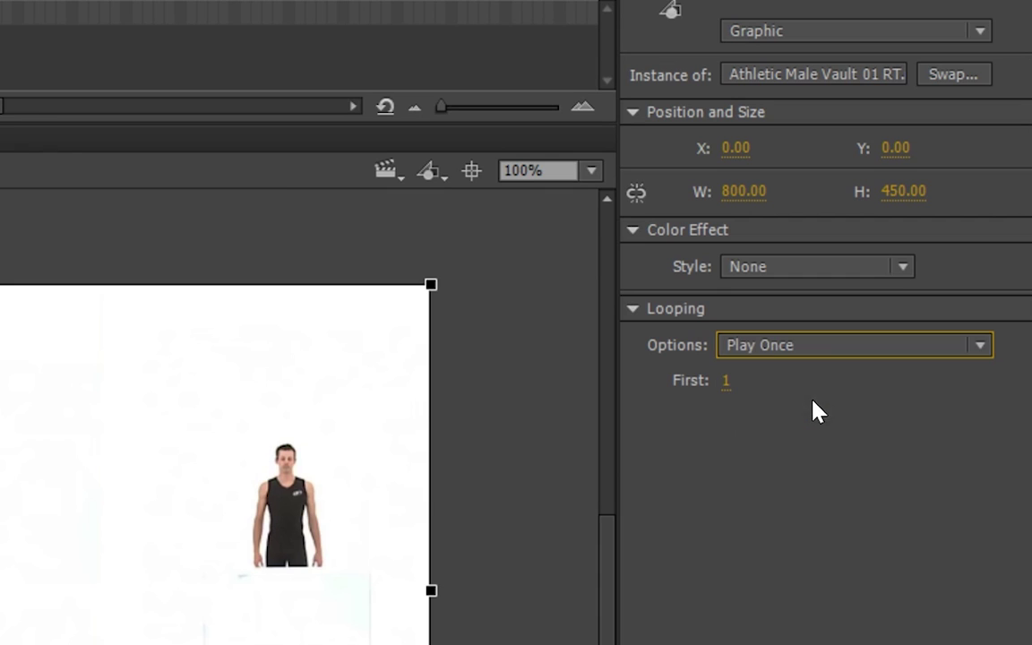
{"action": "left_click", "coordinate": [222, 236]}
{"action": "left_click", "coordinate": [150, 314]}
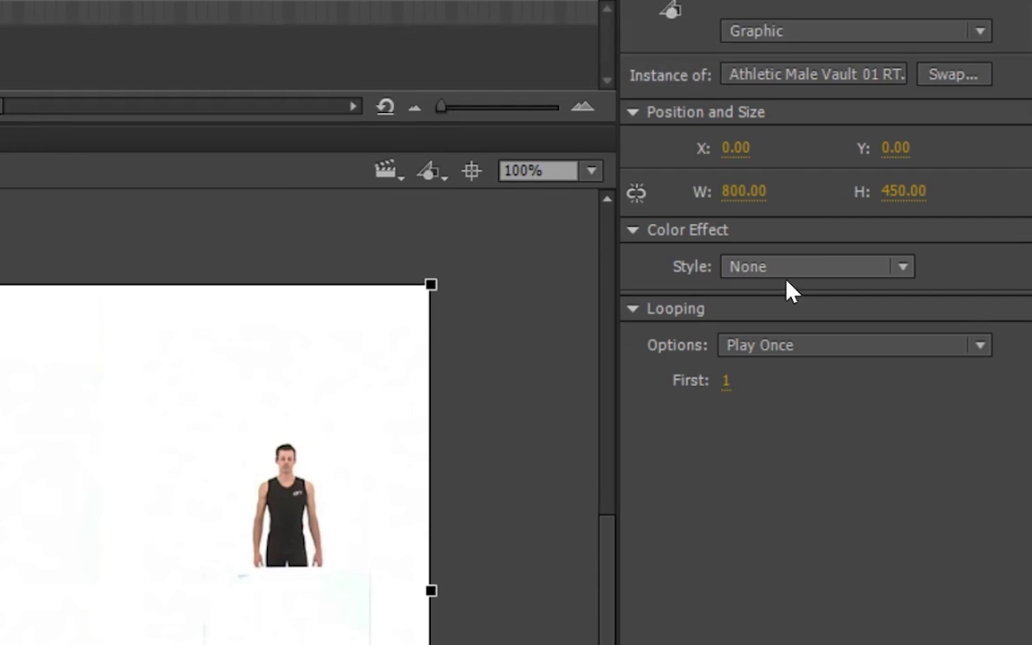
Fade the vault video instance on the stage with a Color Effect style so it serves as a pale reference.
{"action": "left_click", "coordinate": [785, 273]}
{"action": "left_click", "coordinate": [786, 326]}
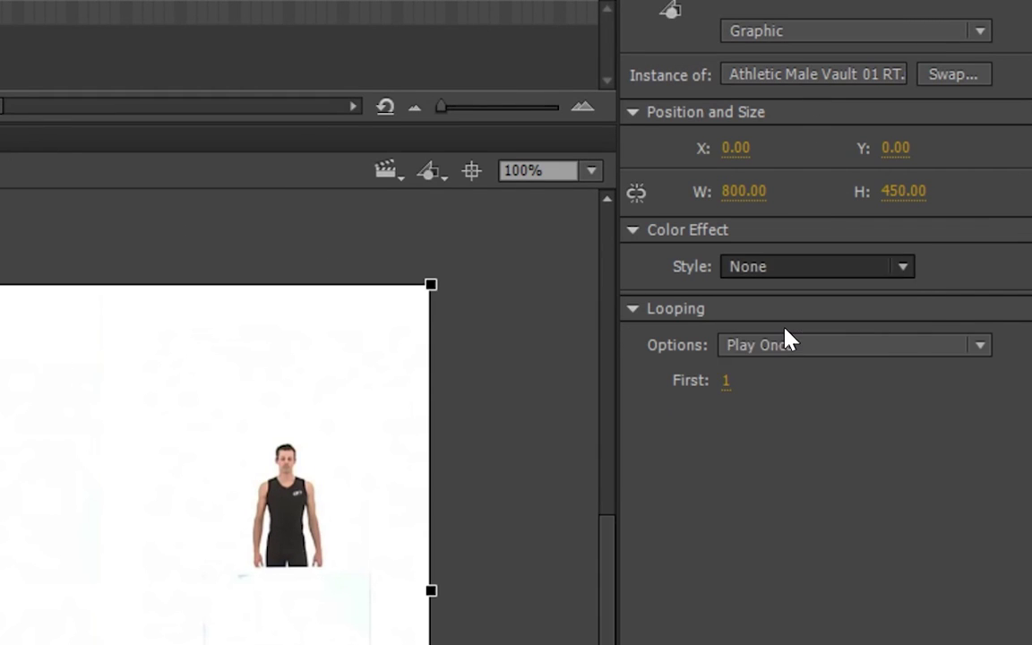
{"action": "left_click_drag", "start_coordinate": [746, 312], "coordinate": [850, 316]}
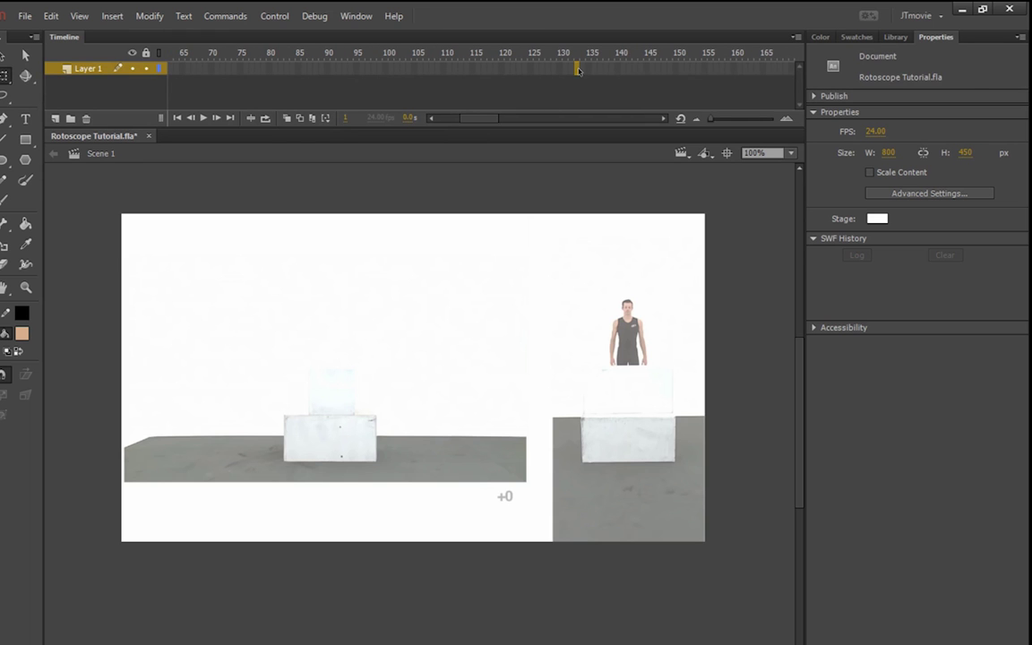
Extend the video on Layer 1 to frame 133 and save the document with the playhead back at frame 1.
{"action": "right_click", "coordinate": [578, 69]}
{"action": "left_click", "coordinate": [612, 143]}
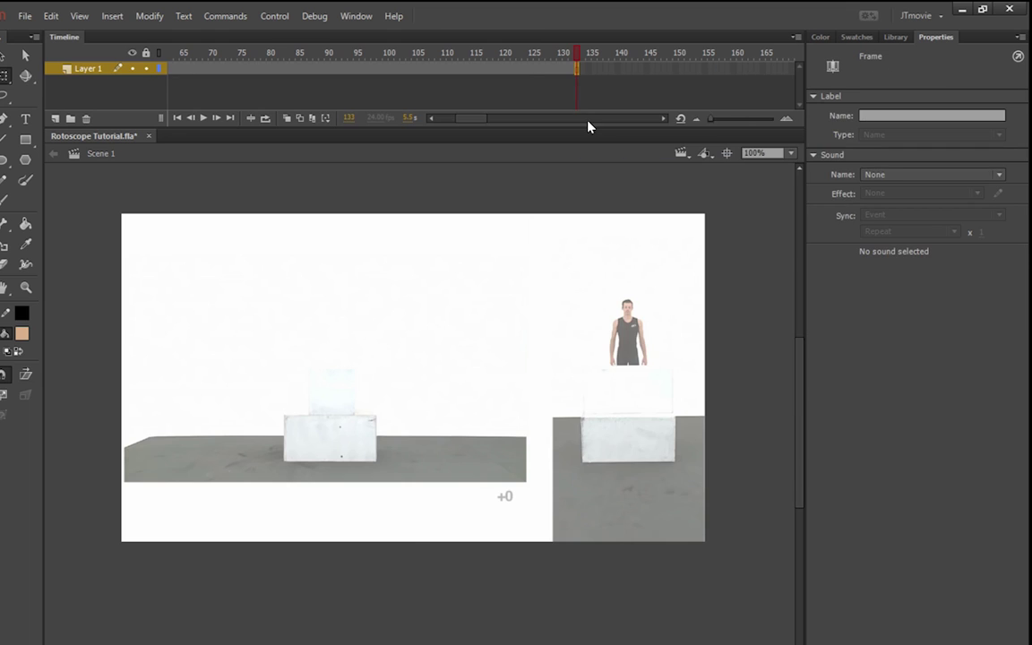
{"action": "left_click", "coordinate": [531, 55]}
{"action": "left_click_drag", "start_coordinate": [466, 119], "coordinate": [437, 121]}
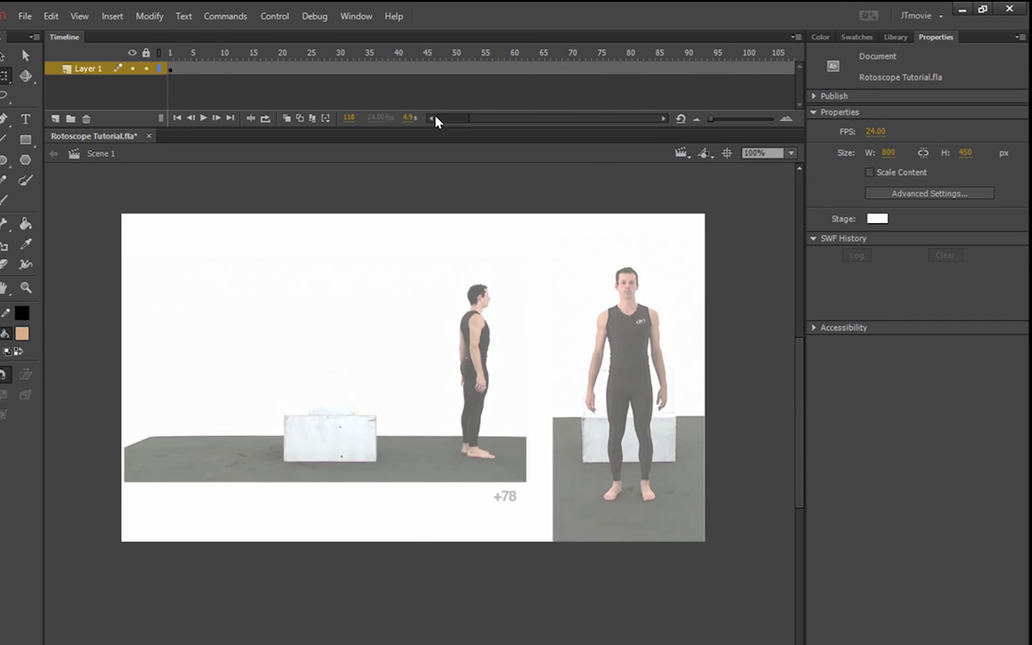
{"action": "left_click", "coordinate": [172, 54]}
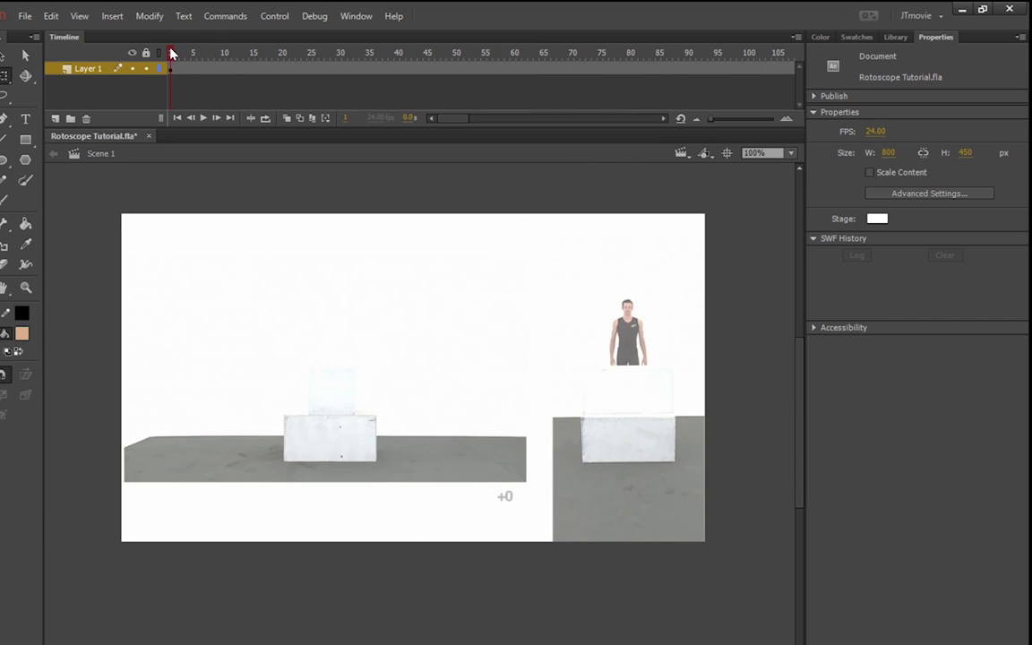
{"action": "key", "text": "ctrl+s"}
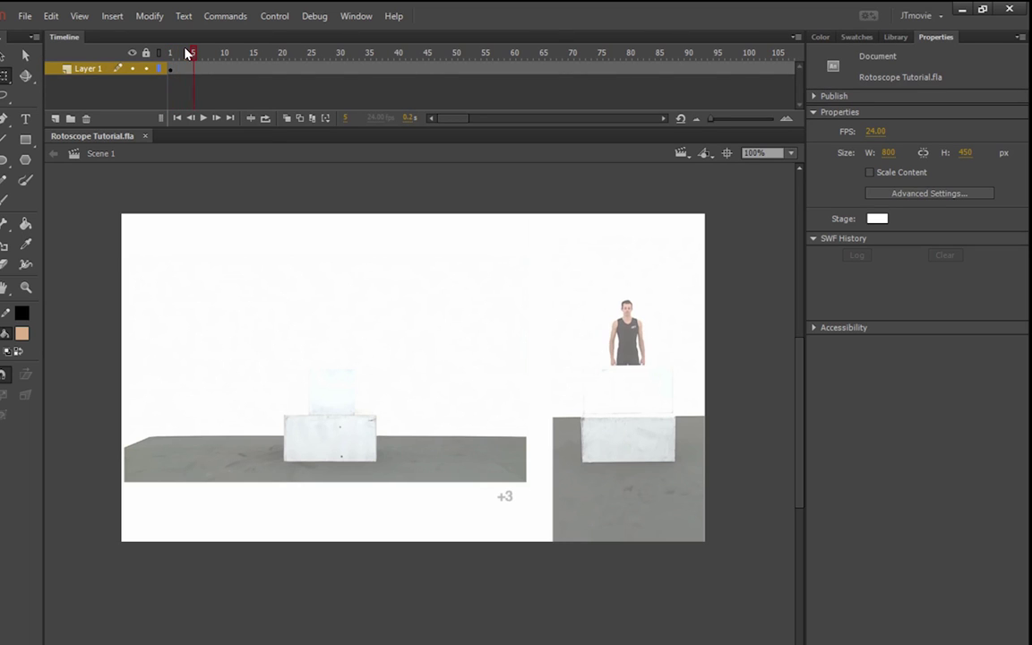
Insert keyframes on Layer 1 at frames 11, 16, 19 and 23 for the poses of the athlete's approach.
{"action": "key", "text": "period"}
{"action": "key", "text": "period"}
{"action": "key", "text": "F6"}
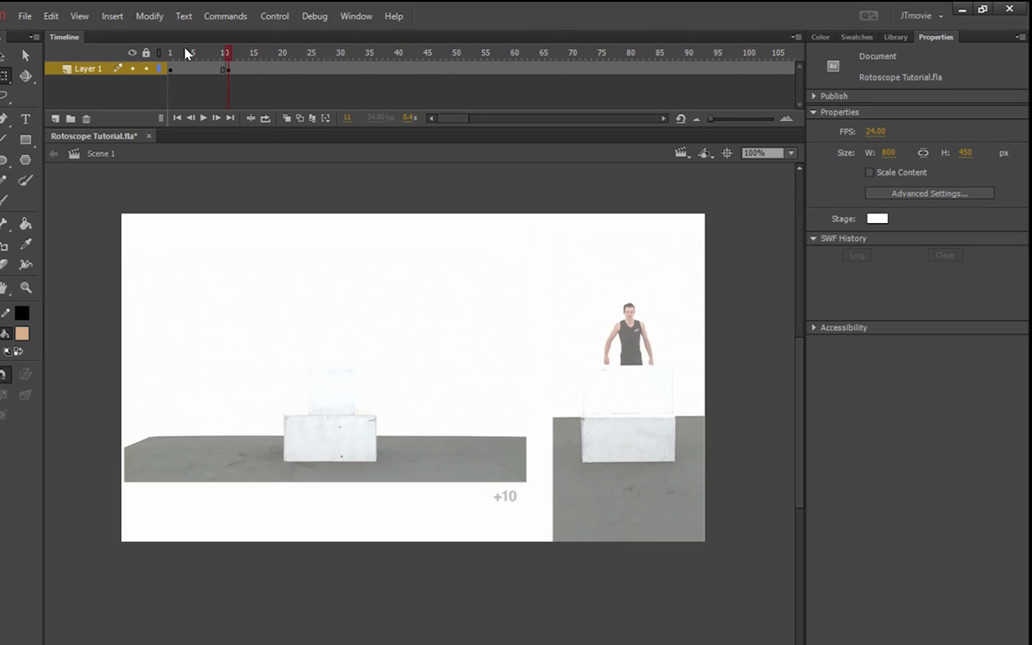
{"action": "key", "text": "period"}
{"action": "key", "text": "period"}
{"action": "key", "text": "period"}
{"action": "key", "text": "period"}
{"action": "key", "text": "period"}
{"action": "key", "text": "F6"}
{"action": "key", "text": "period"}
{"action": "key", "text": "period"}
{"action": "key", "text": "period"}
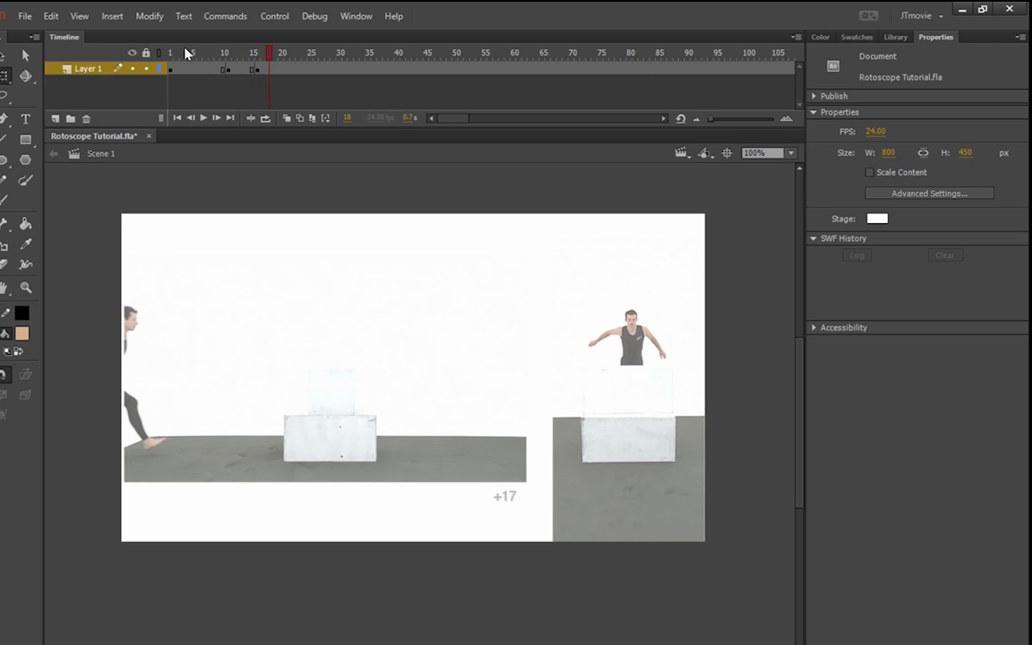
{"action": "key", "text": "F6"}
{"action": "key", "text": "period"}
{"action": "key", "text": "period"}
{"action": "key", "text": "period"}
{"action": "key", "text": "period"}
{"action": "key", "text": "F6"}
Insert keyframes on Layer 1 at frames 28, 32, 35 and 39 for the poses of jumping onto the box.
{"action": "key", "text": "period"}
{"action": "key", "text": "period"}
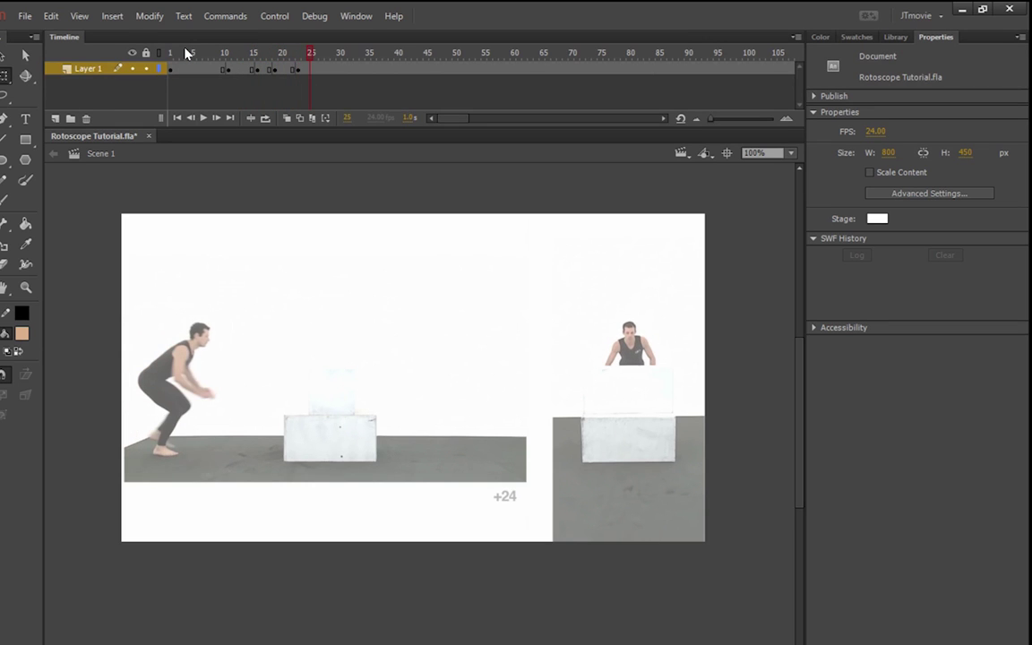
{"action": "key", "text": "period"}
{"action": "key", "text": "period"}
{"action": "key", "text": "period"}
{"action": "key", "text": "F6"}
{"action": "key", "text": "period"}
{"action": "key", "text": "period"}
{"action": "key", "text": "period"}
{"action": "key", "text": "period"}
{"action": "key", "text": "F6"}
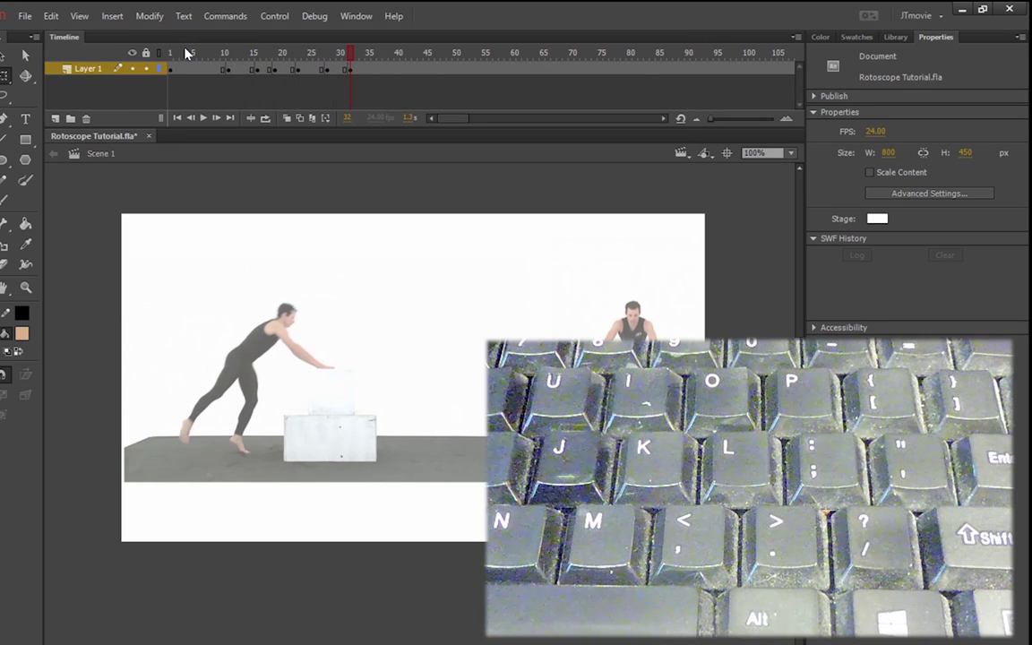
{"action": "key", "text": "period"}
{"action": "key", "text": "period"}
{"action": "key", "text": "period"}
{"action": "key", "text": "F6"}
{"action": "key", "text": "period"}
{"action": "key", "text": "period"}
{"action": "key", "text": "period"}
{"action": "key", "text": "period"}
{"action": "key", "text": "F6"}
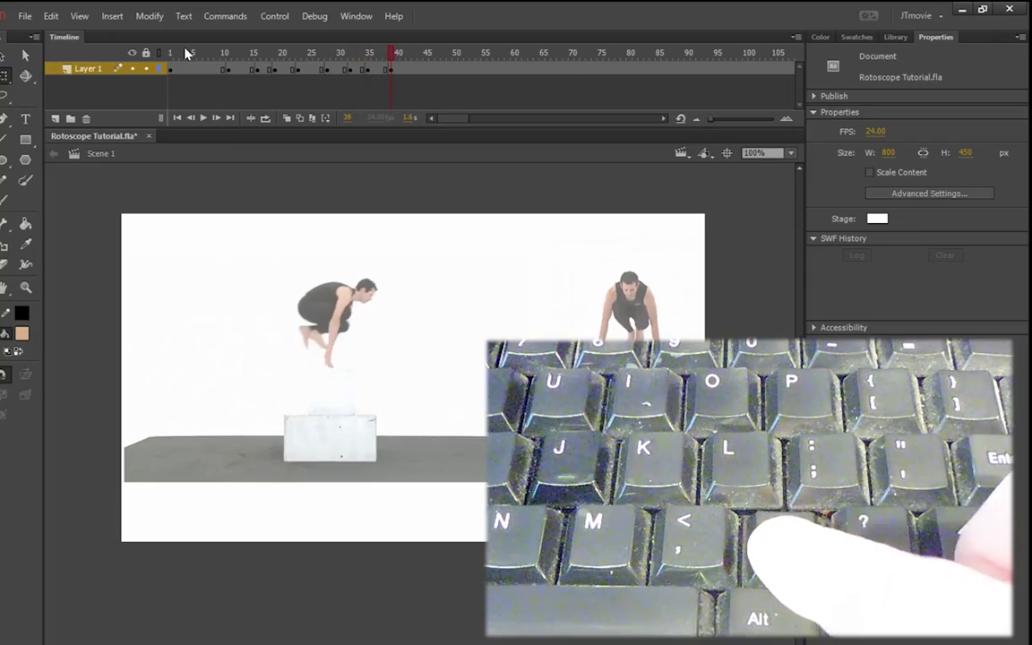
Insert keyframes on Layer 1 at frames 41, 42, 44 and 48 for the poses of flying over the box.
{"action": "key", "text": "period"}
{"action": "key", "text": "period"}
{"action": "key", "text": "F6"}
{"action": "key", "text": "period"}
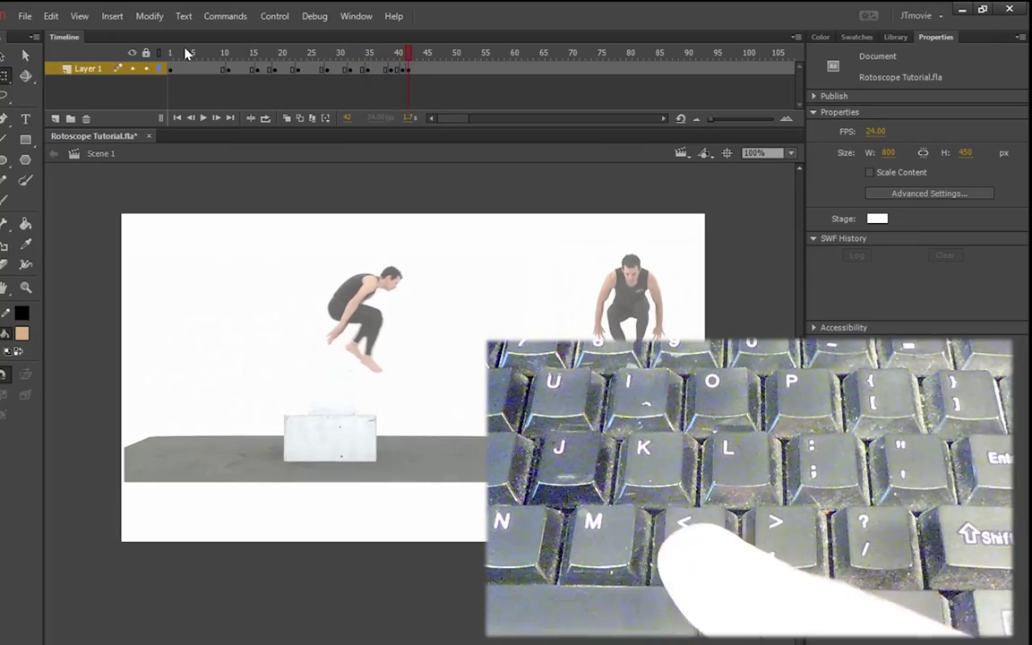
{"action": "key", "text": "period"}
{"action": "key", "text": "period"}
{"action": "key", "text": "period"}
{"action": "key", "text": "period"}
{"action": "key", "text": "period"}
{"action": "key", "text": "period"}
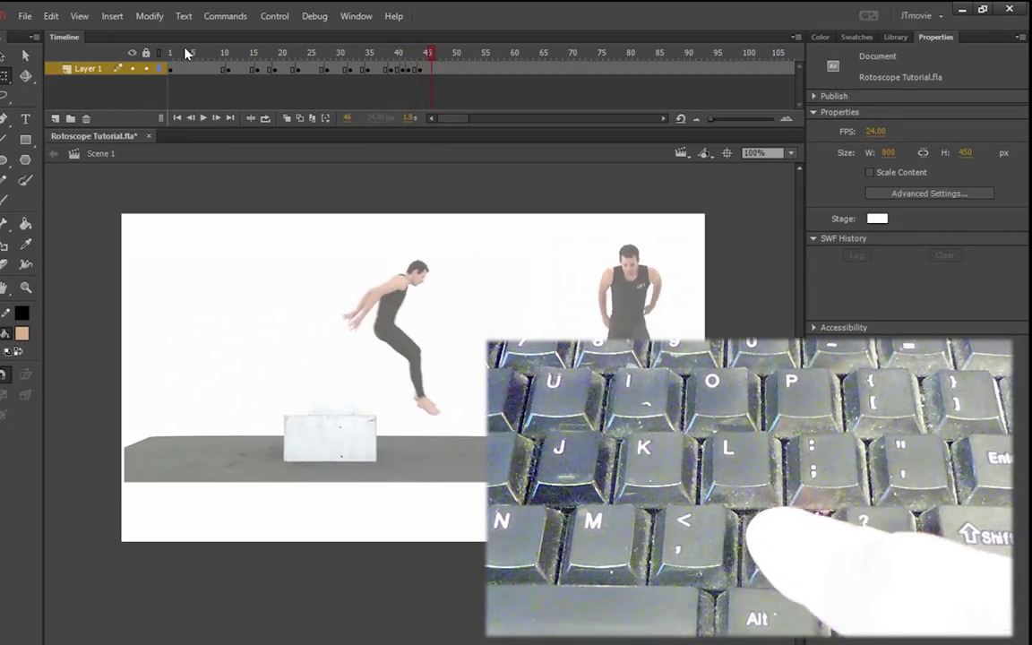
{"action": "key", "text": "period"}
{"action": "key", "text": "period"}
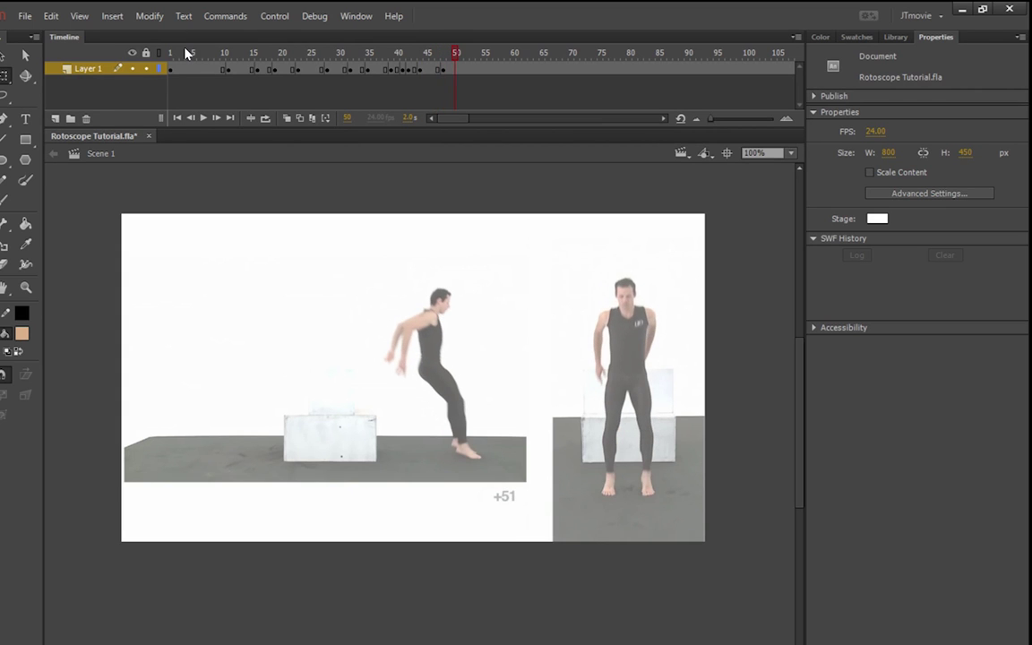
Insert keyframes on Layer 1 at frames 50, 53, 57 and 61 for the poses of landing and straightening up.
{"action": "key", "text": "period"}
{"action": "key", "text": "period"}
{"action": "key", "text": "period"}
{"action": "key", "text": "period"}
{"action": "key", "text": "period"}
{"action": "key", "text": "period"}
{"action": "key", "text": "period"}
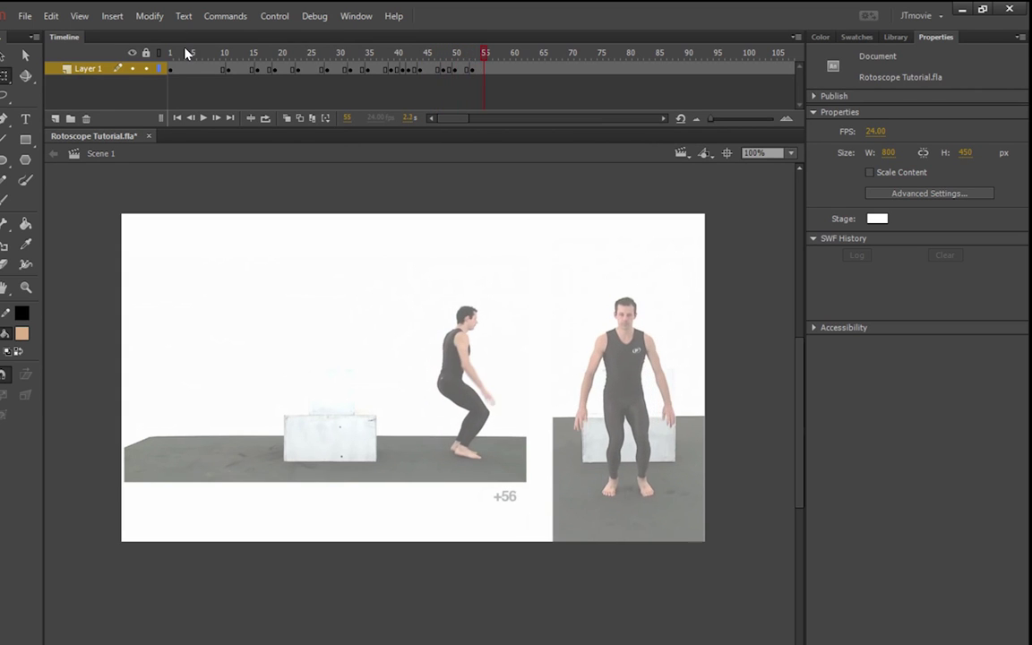
{"action": "key", "text": "period"}
{"action": "key", "text": "period"}
{"action": "key", "text": "period"}
{"action": "key", "text": "period"}
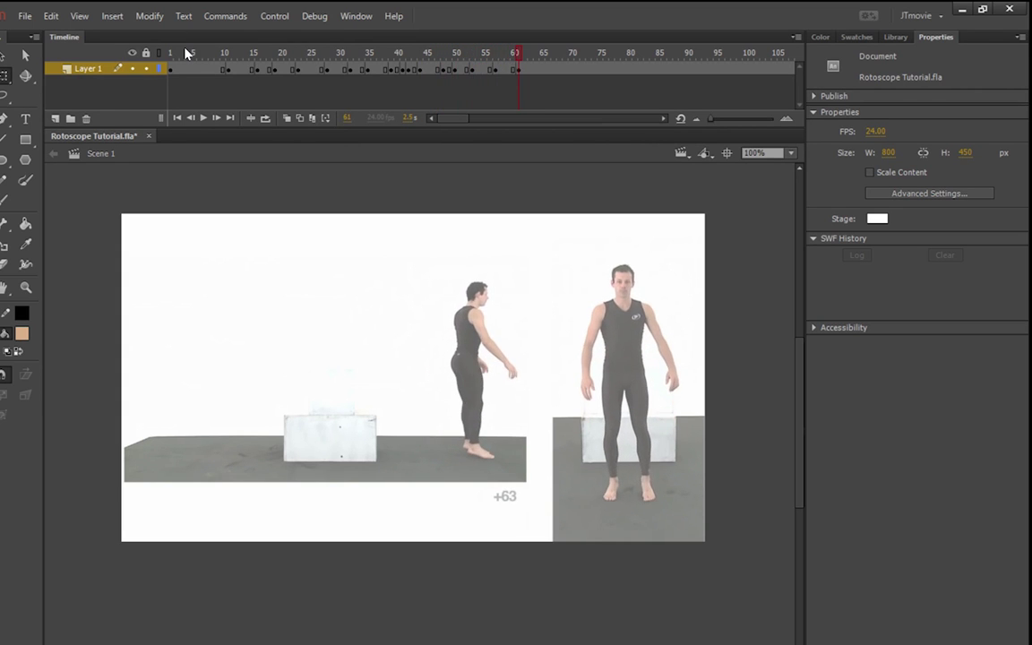
Insert keyframes on Layer 1 at frames 66, 70 and 72 for the final standing poses, and save the document.
{"action": "key", "text": "period"}
{"action": "key", "text": "period"}
{"action": "key", "text": "period"}
{"action": "key", "text": "period"}
{"action": "key", "text": "period"}
{"action": "key", "text": "period"}
{"action": "key", "text": "period"}
{"action": "key", "text": "period"}
{"action": "key", "text": "period"}
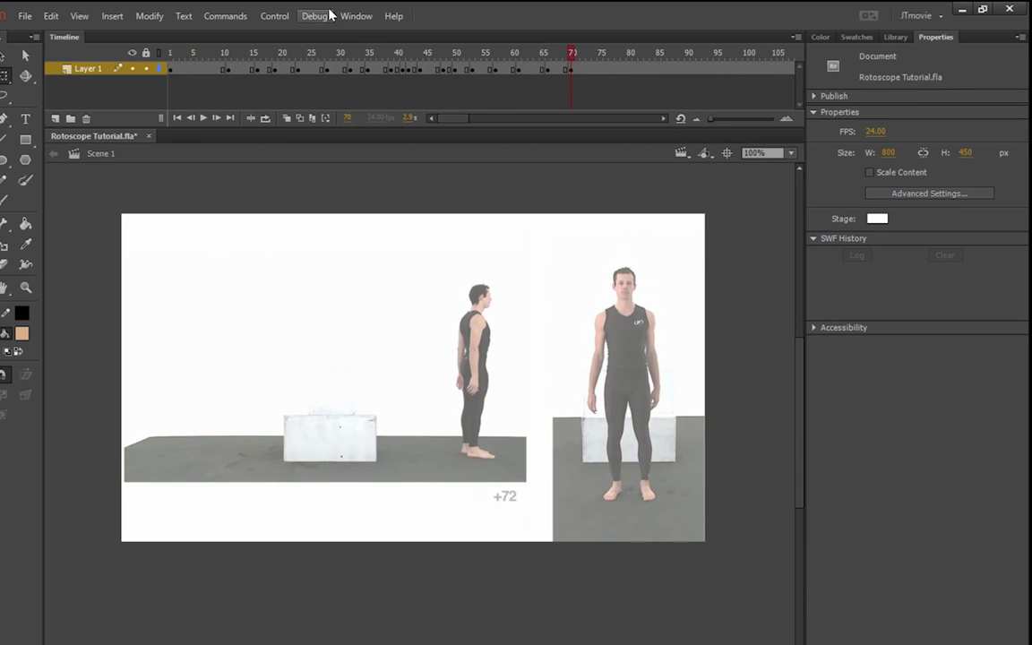
{"action": "key", "text": "period"}
{"action": "key", "text": "period"}
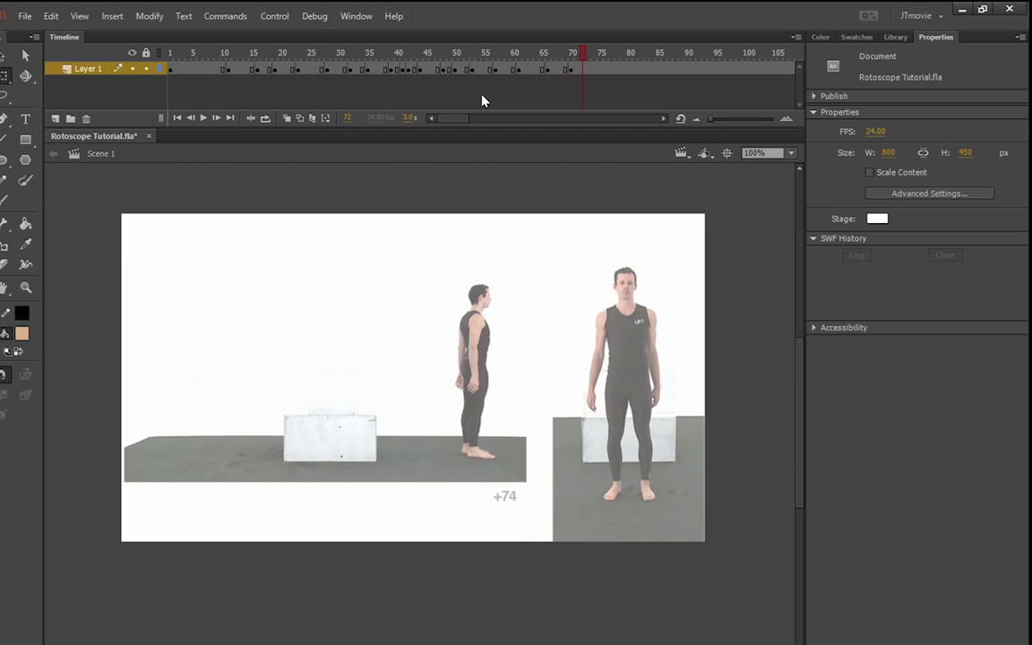
{"action": "key", "text": "ctrl+s"}
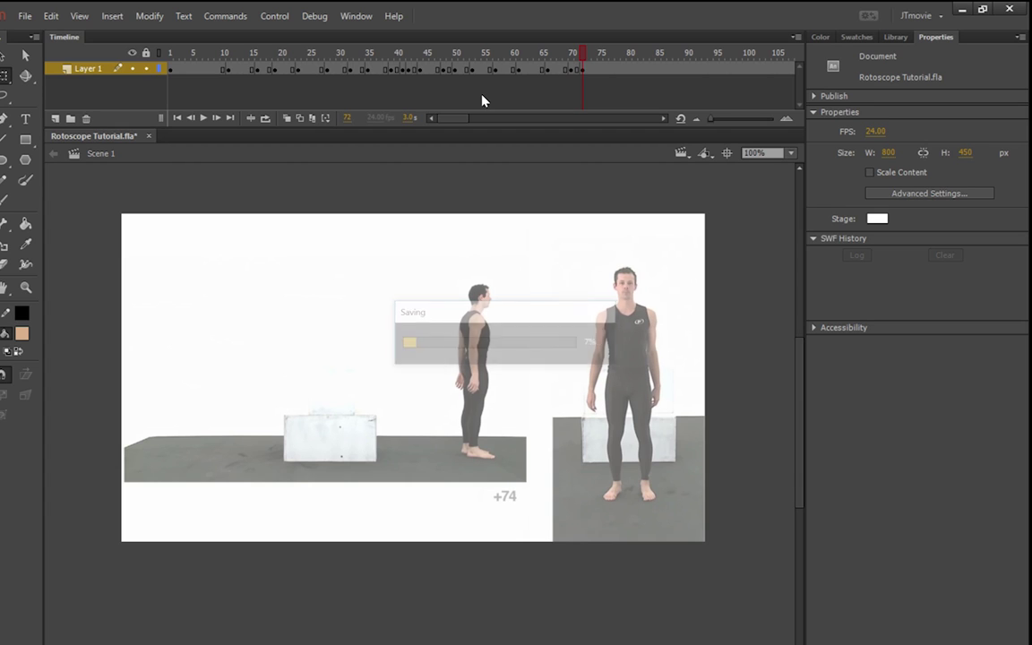
Remove all the surplus frames after frame 72 from Layer 1.
{"action": "left_click_drag", "start_coordinate": [455, 117], "coordinate": [468, 122]}
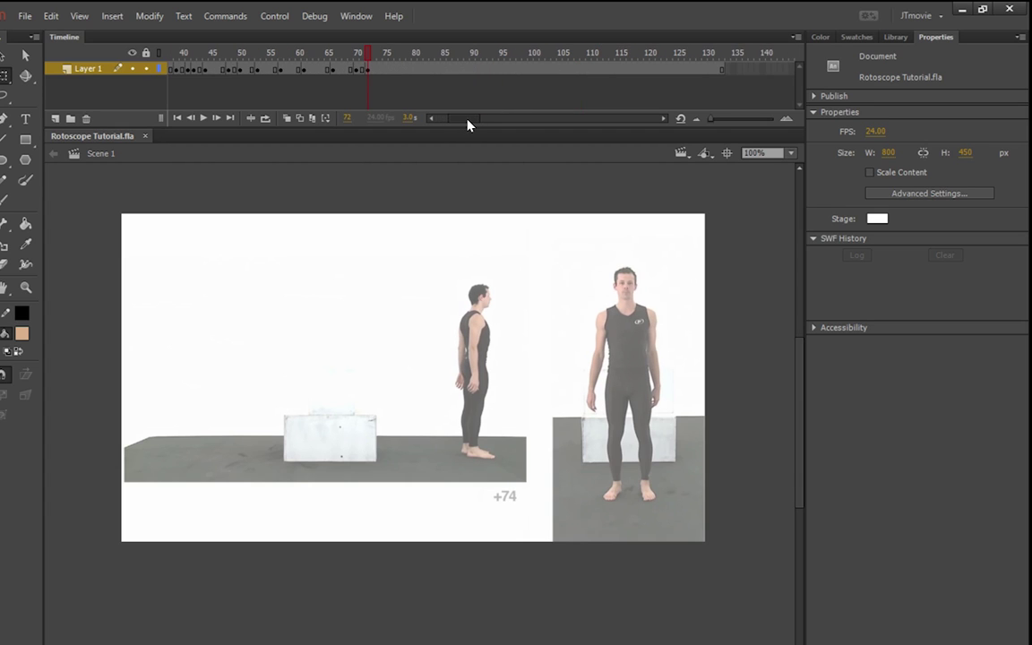
{"action": "left_click_drag", "start_coordinate": [738, 70], "coordinate": [392, 72]}
{"action": "right_click", "coordinate": [391, 72]}
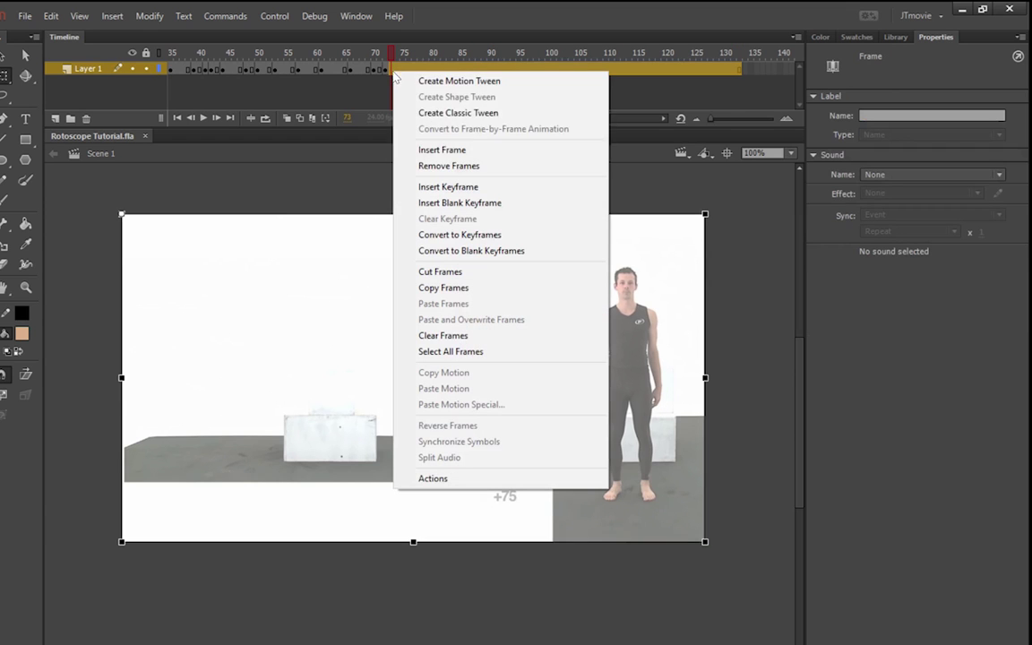
{"action": "left_click", "coordinate": [445, 166]}
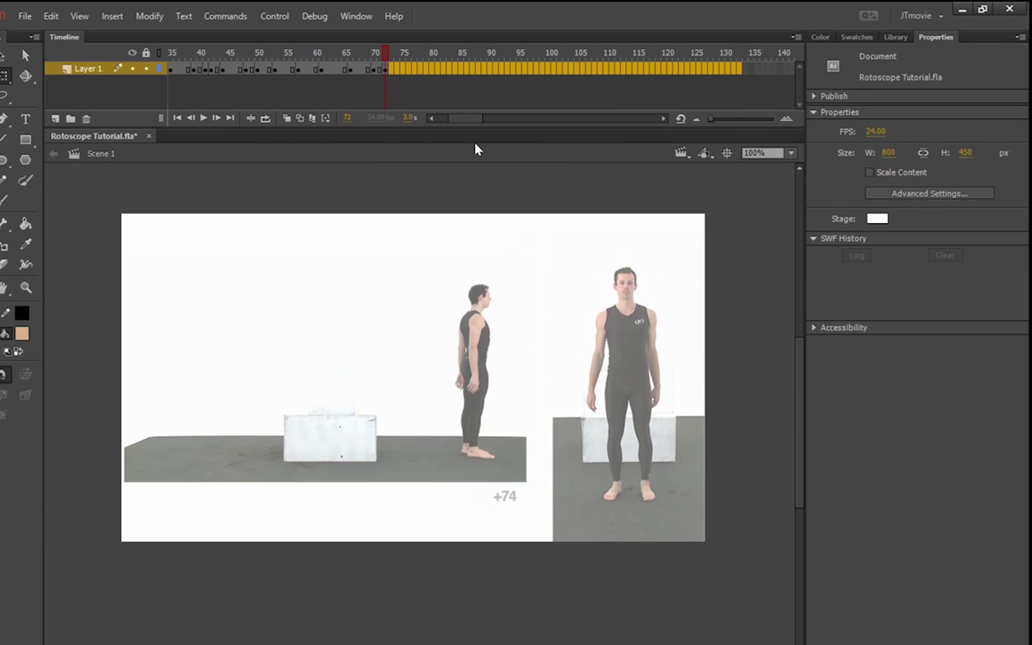
{"action": "left_click_drag", "start_coordinate": [467, 120], "coordinate": [445, 118]}
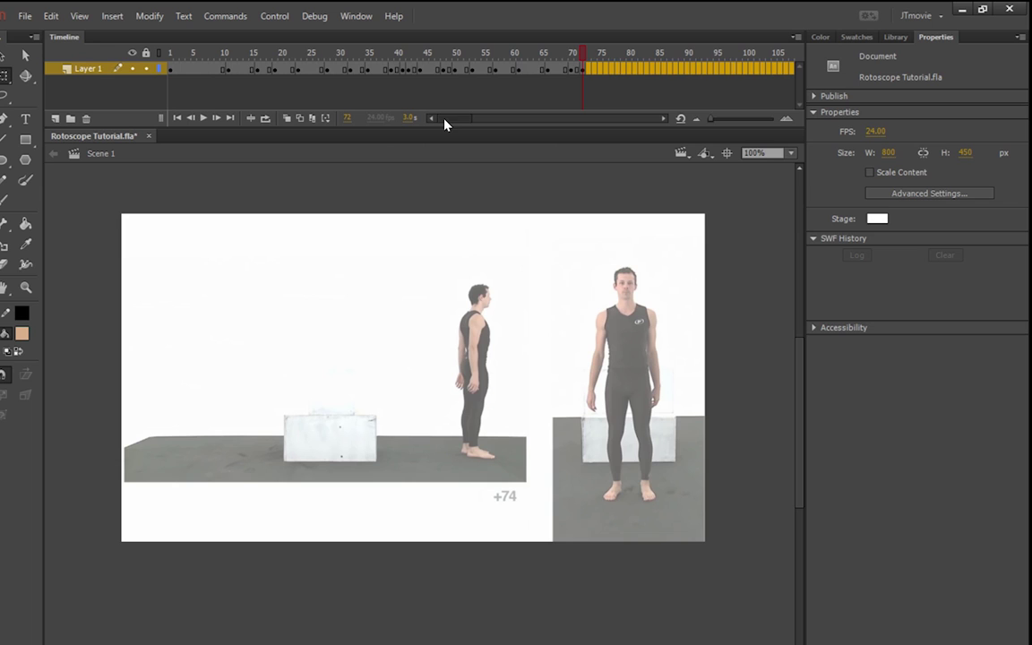
{"action": "left_click", "coordinate": [432, 172]}
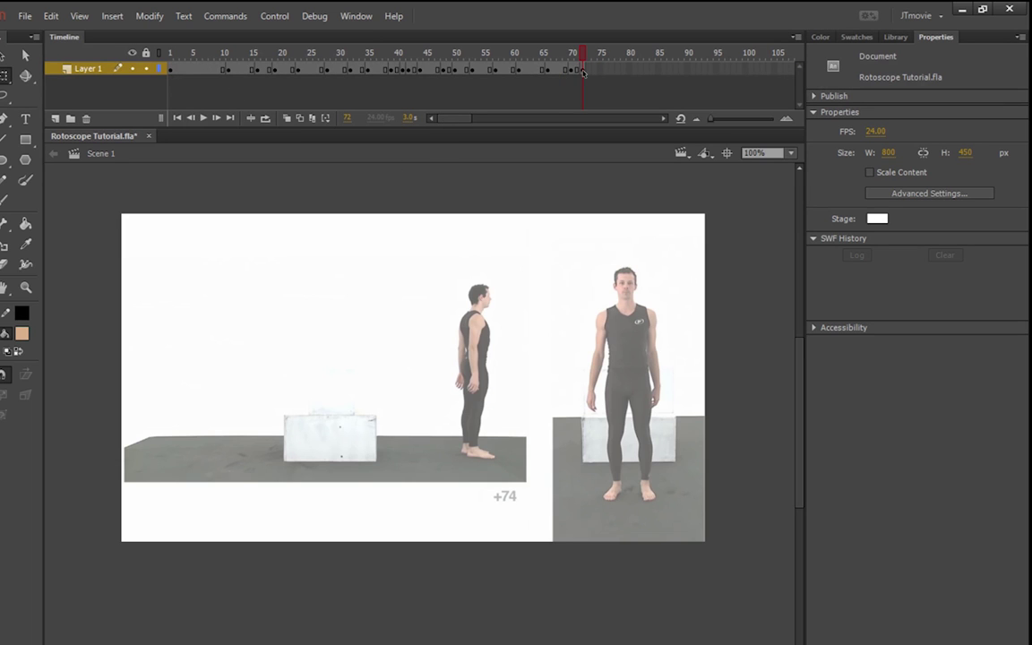
Convert frames 1 to 72 of Layer 1 to blank keyframes around the key poses, and save the document.
{"action": "left_click_drag", "start_coordinate": [578, 69], "coordinate": [205, 70]}
{"action": "right_click", "coordinate": [184, 69]}
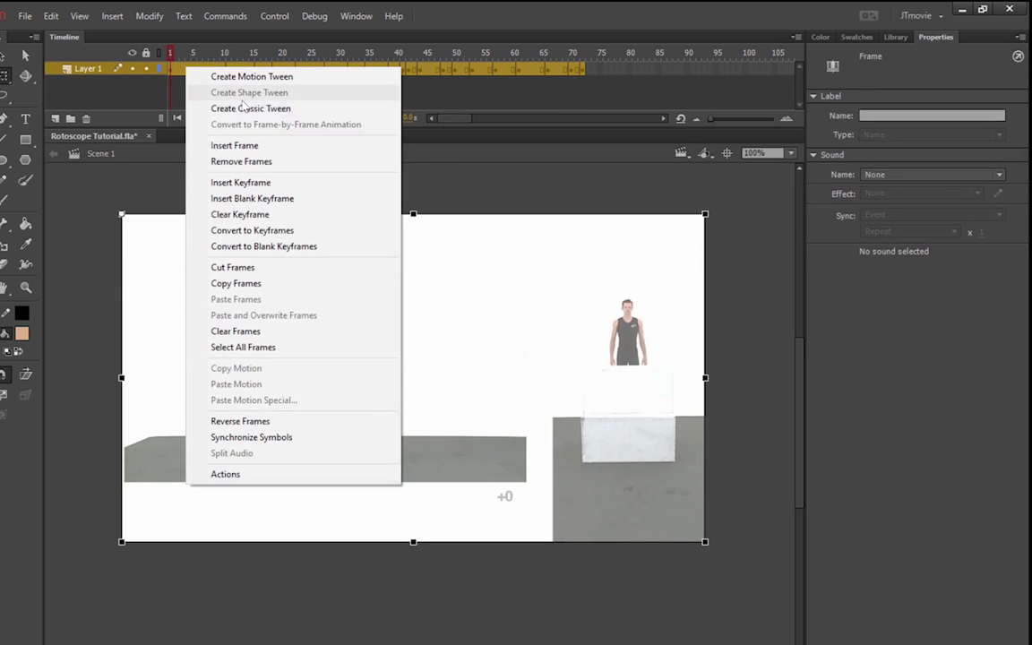
{"action": "left_click", "coordinate": [260, 245]}
{"action": "left_click", "coordinate": [315, 97]}
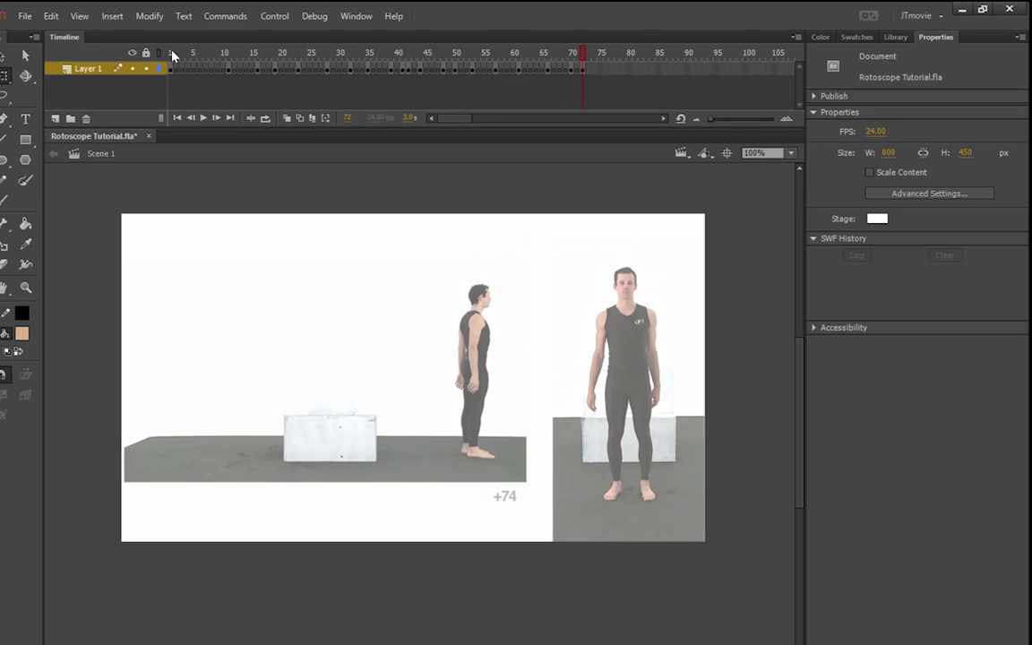
{"action": "left_click", "coordinate": [172, 52]}
{"action": "key", "text": "ctrl+s"}
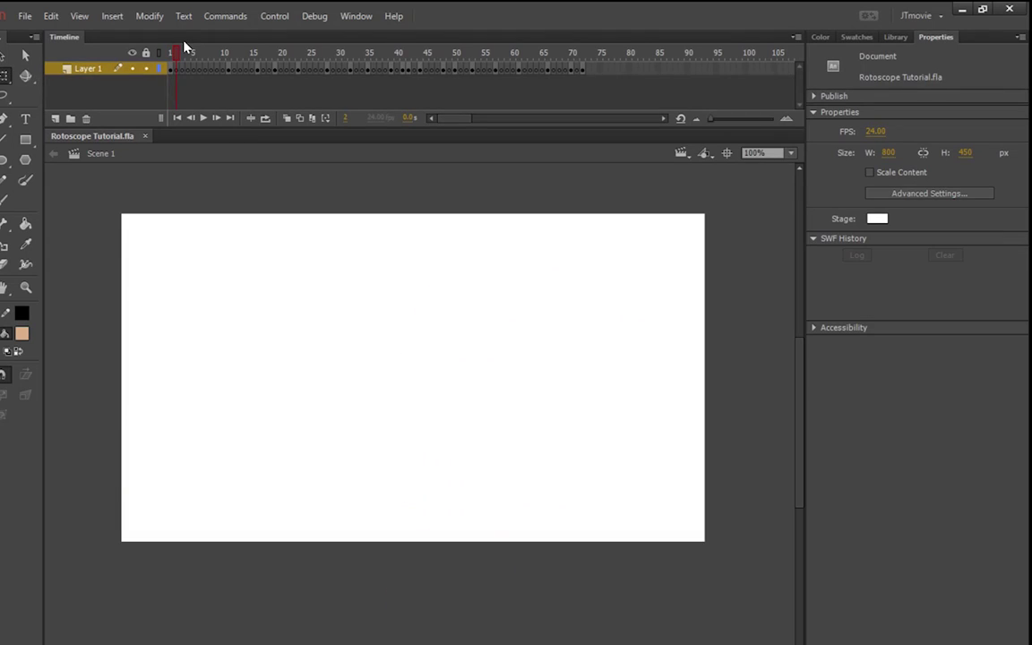
Remove the blank frames between the first key poses on Layer 1 so that poses fill frames 1 to 4.
{"action": "key", "text": "shift+F5"}
{"action": "key", "text": "shift+F5"}
{"action": "key", "text": "shift+F5"}
{"action": "key", "text": "shift+F5"}
{"action": "key", "text": "shift+F5"}
{"action": "key", "text": "shift+F5"}
{"action": "key", "text": "shift+F5"}
{"action": "key", "text": "shift+F5"}
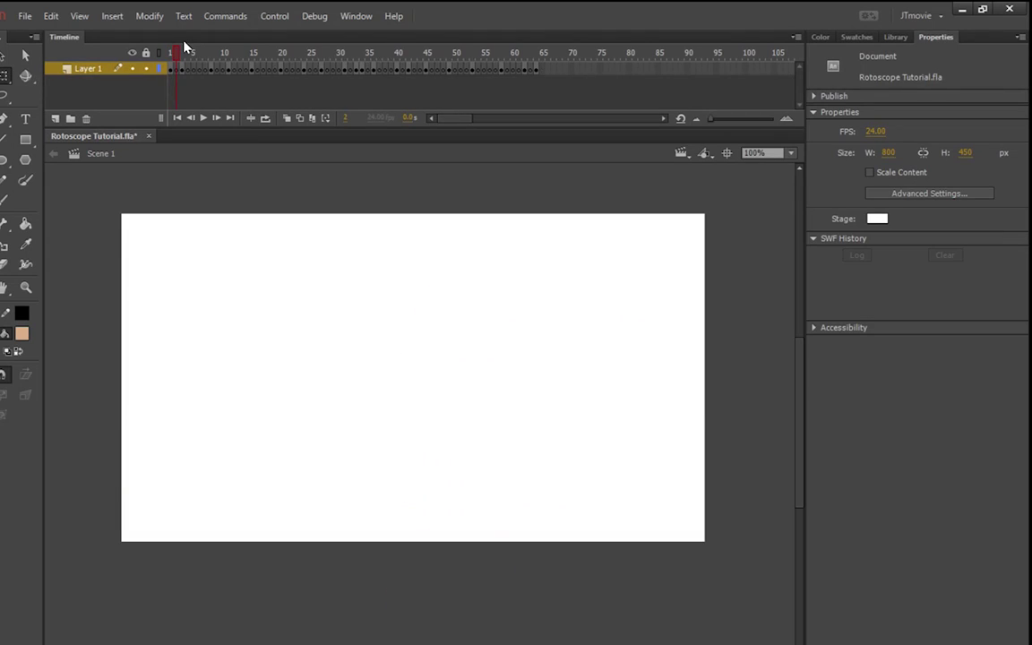
{"action": "key", "text": "shift+F5"}
{"action": "key", "text": "."}
{"action": "key", "text": "shift+F5"}
{"action": "key", "text": "shift+F5"}
{"action": "key", "text": "shift+F5"}
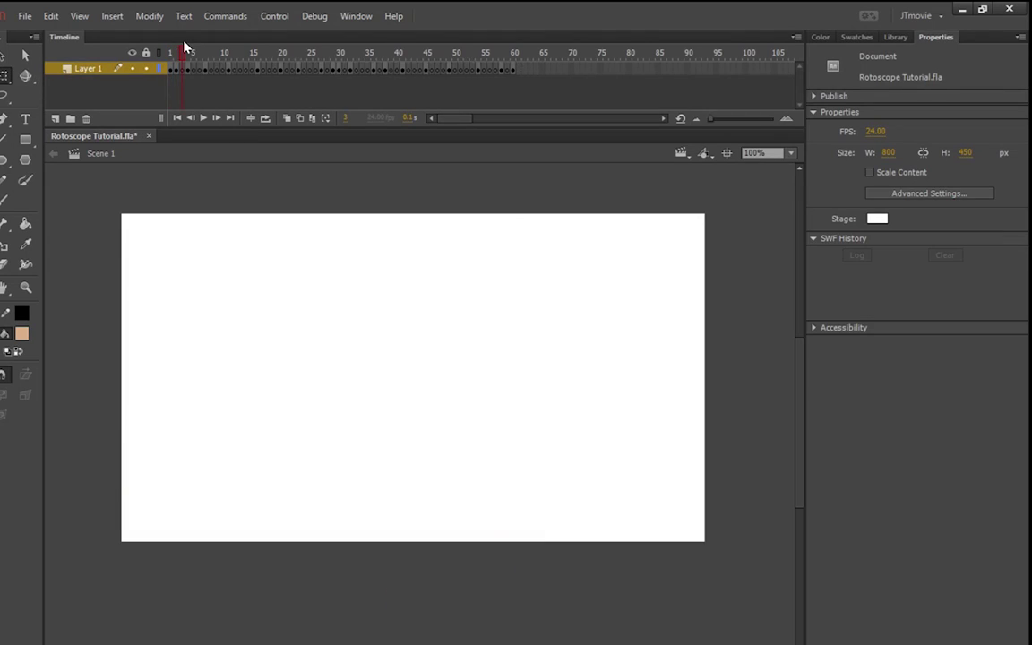
{"action": "key", "text": "."}
{"action": "key", "text": "shift+F5"}
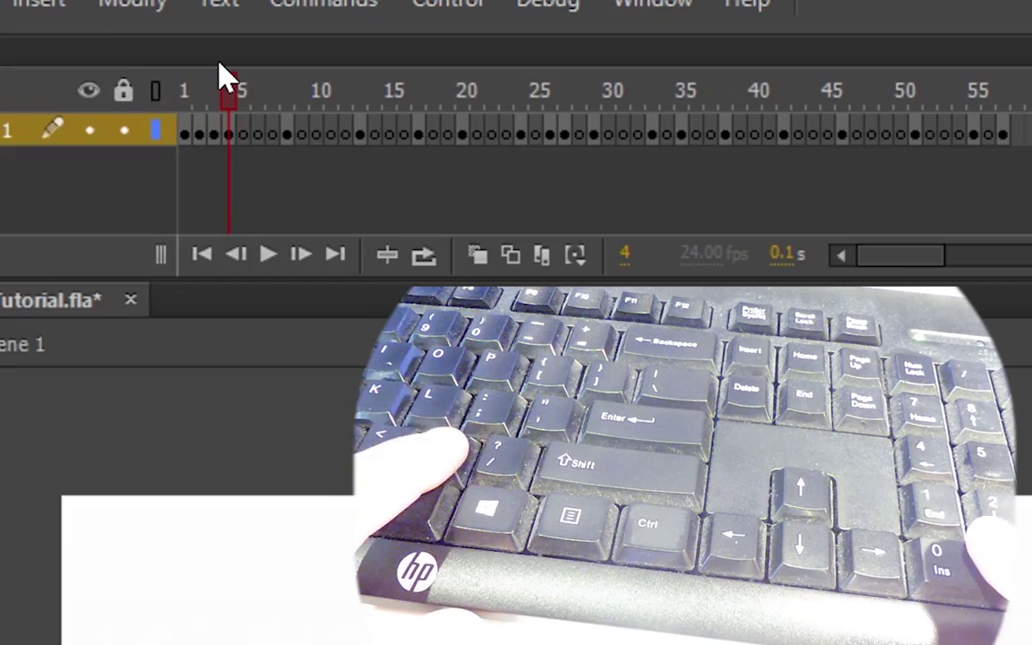
Remove the blank frames between the following key poses so that poses also fill frames 5 to 8.
{"action": "key", "text": "period"}
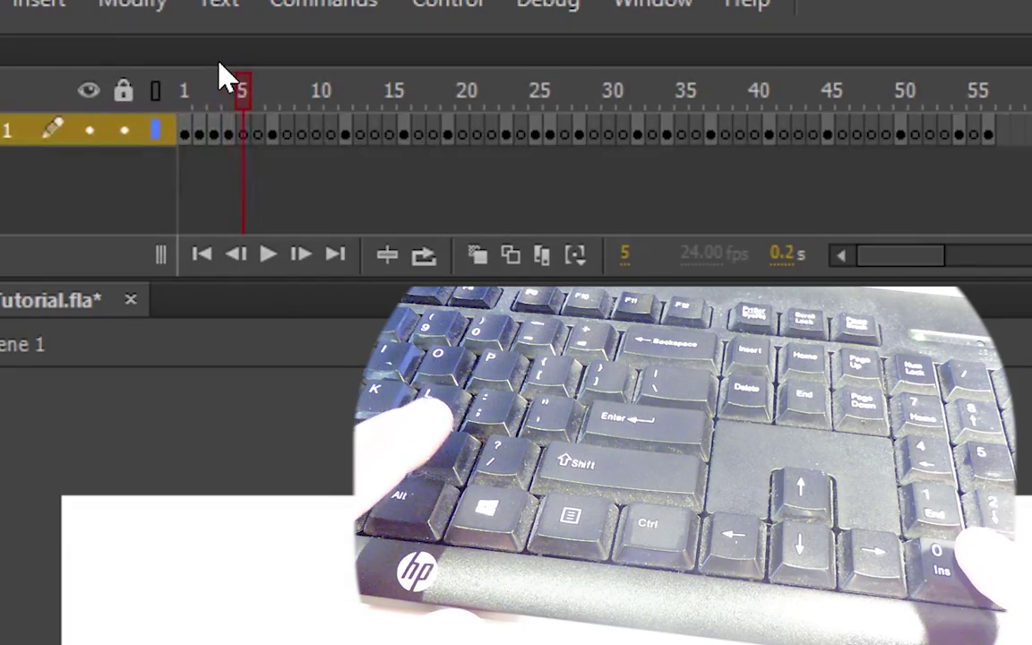
{"action": "key", "text": "shift+F5"}
{"action": "key", "text": "shift+F5"}
{"action": "key", "text": "."}
{"action": "key", "text": "shift+F5"}
{"action": "key", "text": "shift+F5"}
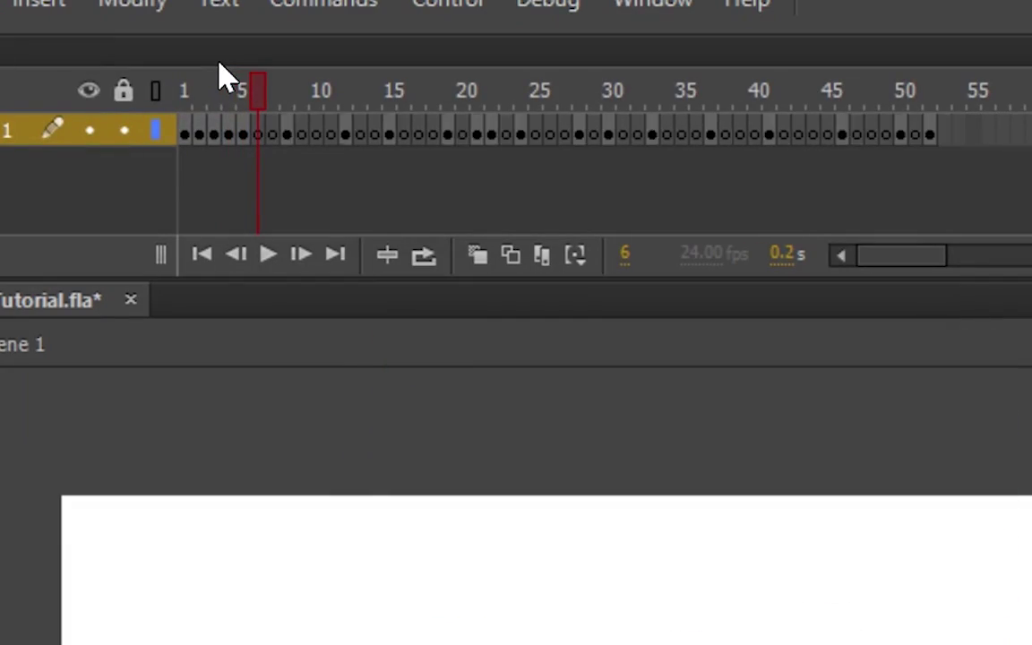
{"action": "key", "text": "shift+F5"}
{"action": "key", "text": "shift+F5"}
{"action": "key", "text": "period"}
{"action": "key", "text": "shift+F5"}
{"action": "key", "text": "shift+F5"}
{"action": "key", "text": "shift+F5"}
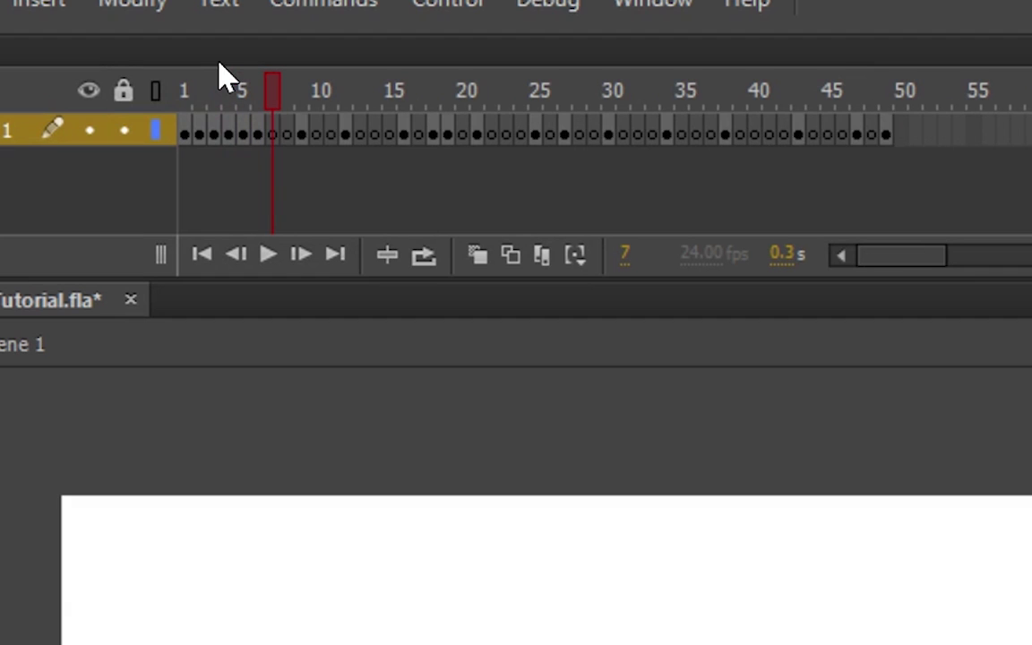
{"action": "key", "text": "period"}
{"action": "key", "text": "shift+F5"}
{"action": "key", "text": "shift+F5"}
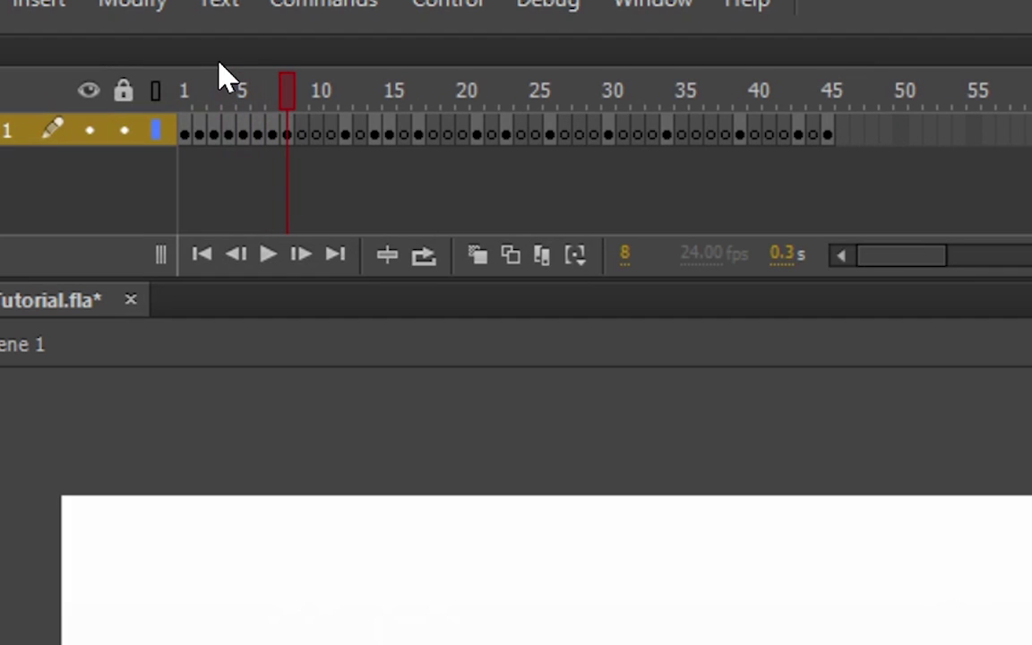
Remove the blank frames between the middle key poses so that poses also fill frames 9 to 13.
{"action": "key", "text": "period"}
{"action": "key", "text": "shift+F5"}
{"action": "key", "text": "shift+F5"}
{"action": "key", "text": "shift+F5"}
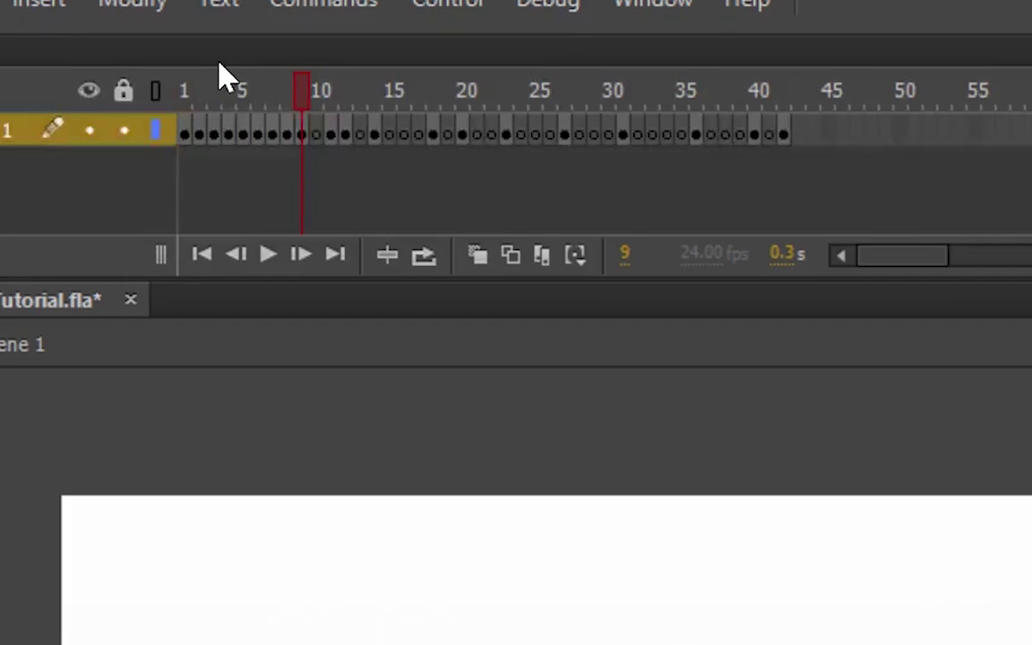
{"action": "key", "text": "period"}
{"action": "key", "text": "shift+F5"}
{"action": "key", "text": "period"}
{"action": "key", "text": "period"}
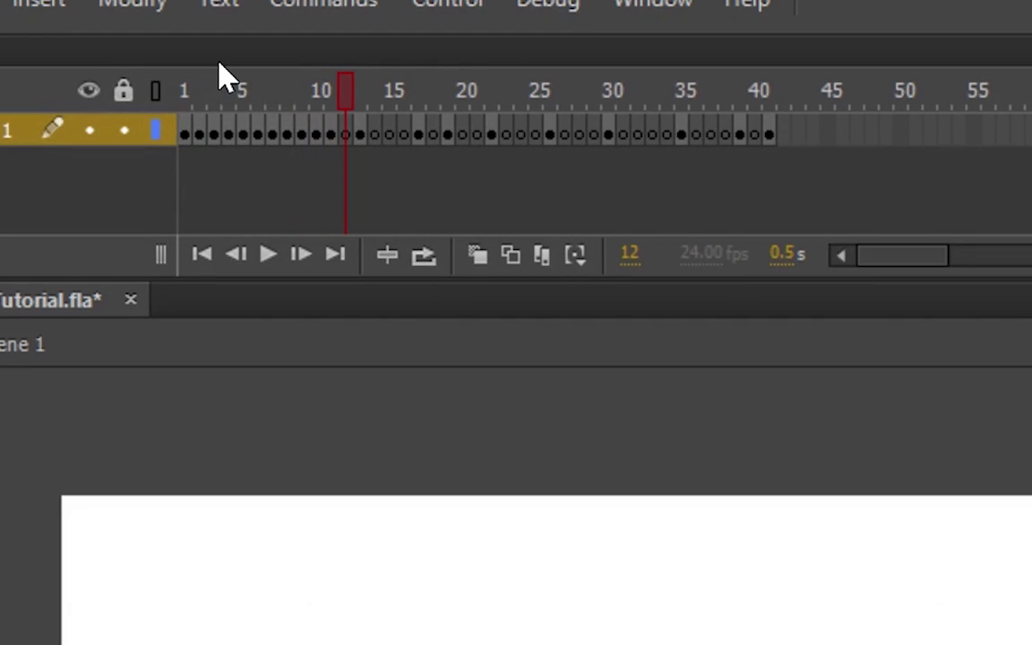
{"action": "key", "text": "shift+F5"}
{"action": "key", "text": "period"}
{"action": "key", "text": "shift+F5"}
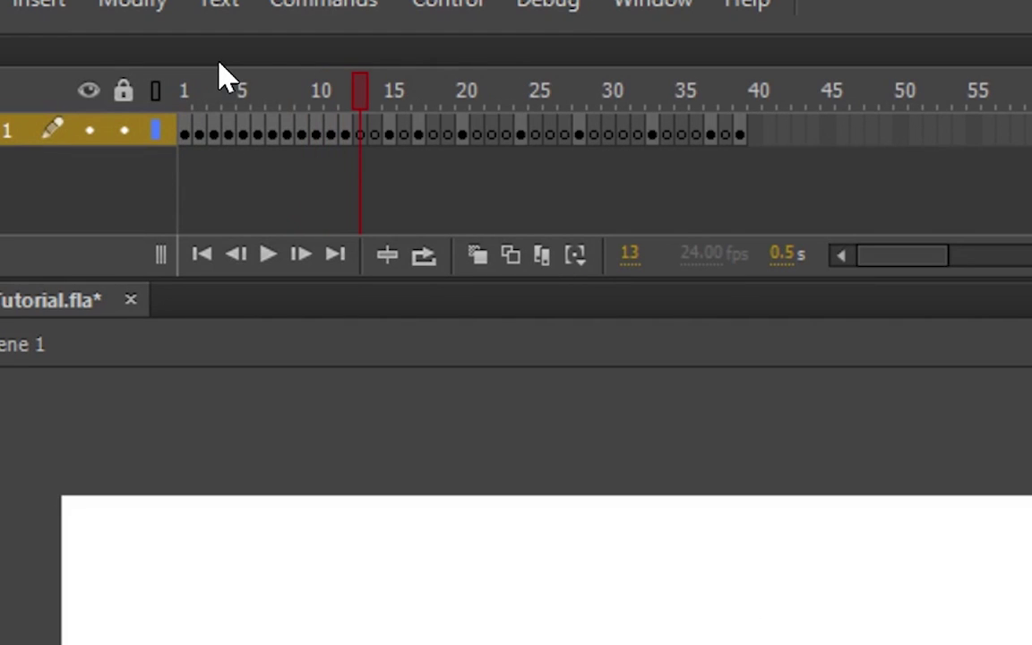
{"action": "key", "text": "shift+F5"}
{"action": "key", "text": "shift+F5"}
Remove the remaining blank frames from frame 14 onward so that the last key poses fill frames 14 to 20.
{"action": "key", "text": "period"}
{"action": "key", "text": "shift+F5"}
{"action": "key", "text": "shift+F5"}
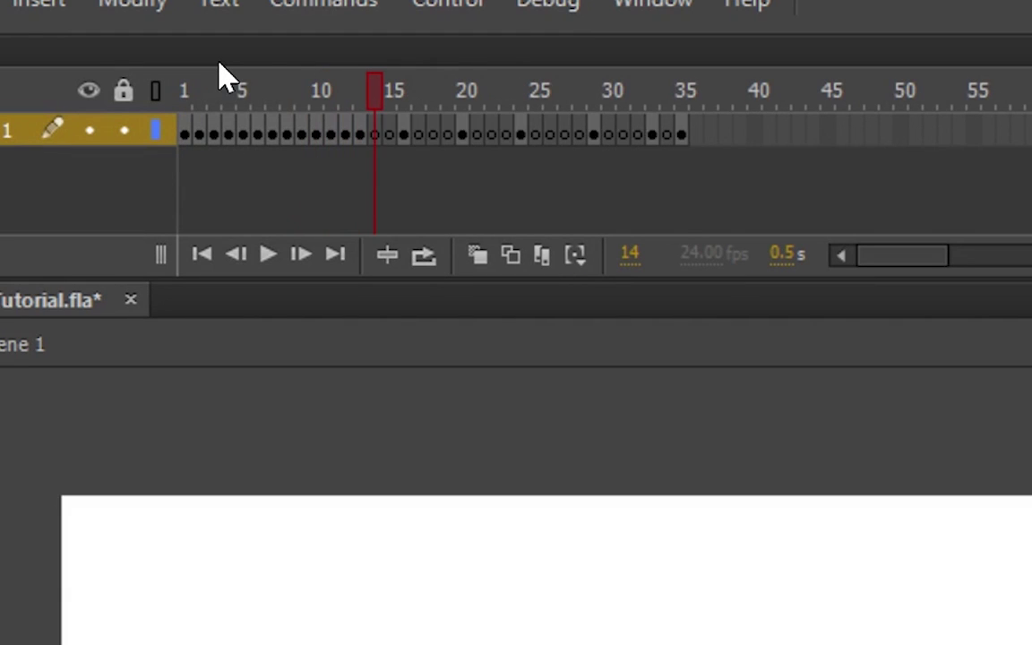
{"action": "key", "text": "F5"}
{"action": "key", "text": "period"}
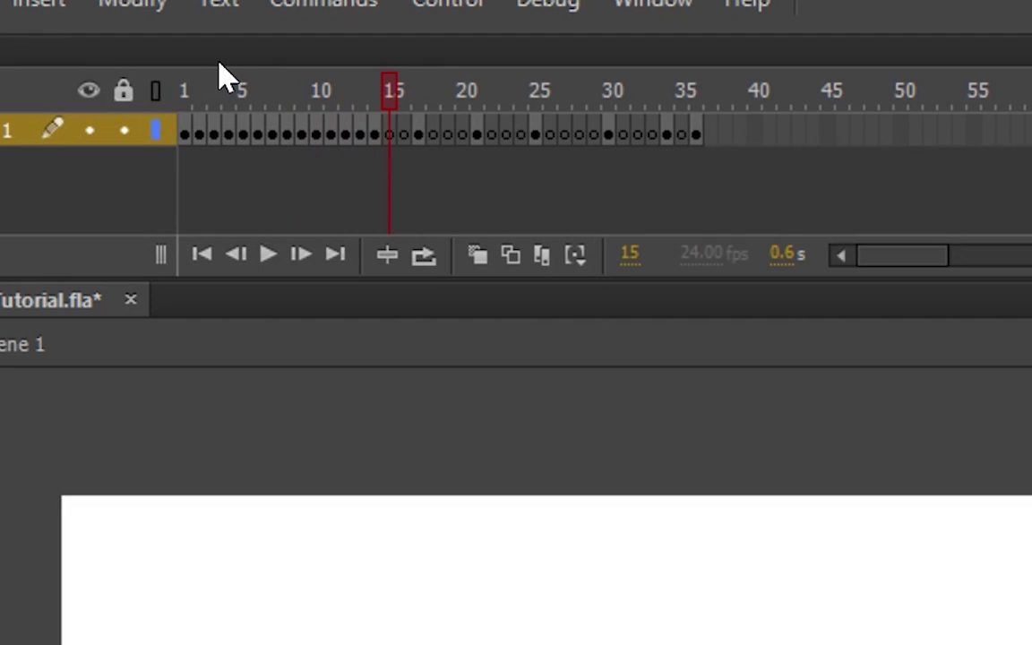
{"action": "key", "text": "shift+F5"}
{"action": "key", "text": "shift+F5"}
{"action": "key", "text": "period"}
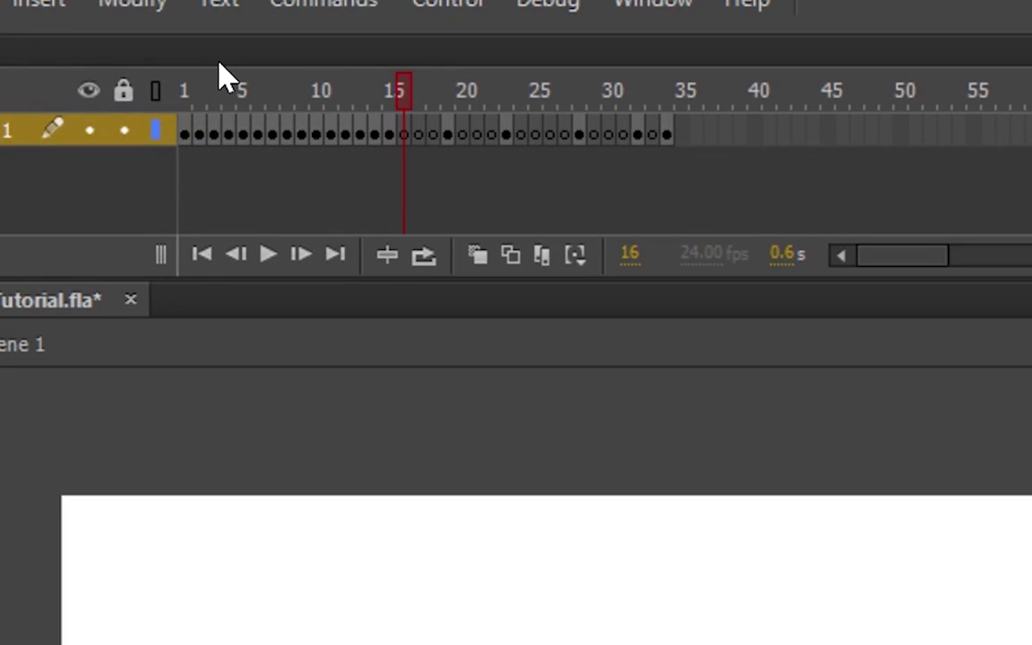
{"action": "key", "text": "shift+F5"}
{"action": "key", "text": "shift+F5"}
{"action": "key", "text": "shift+F5"}
{"action": "key", "text": "period"}
{"action": "key", "text": "shift+F5"}
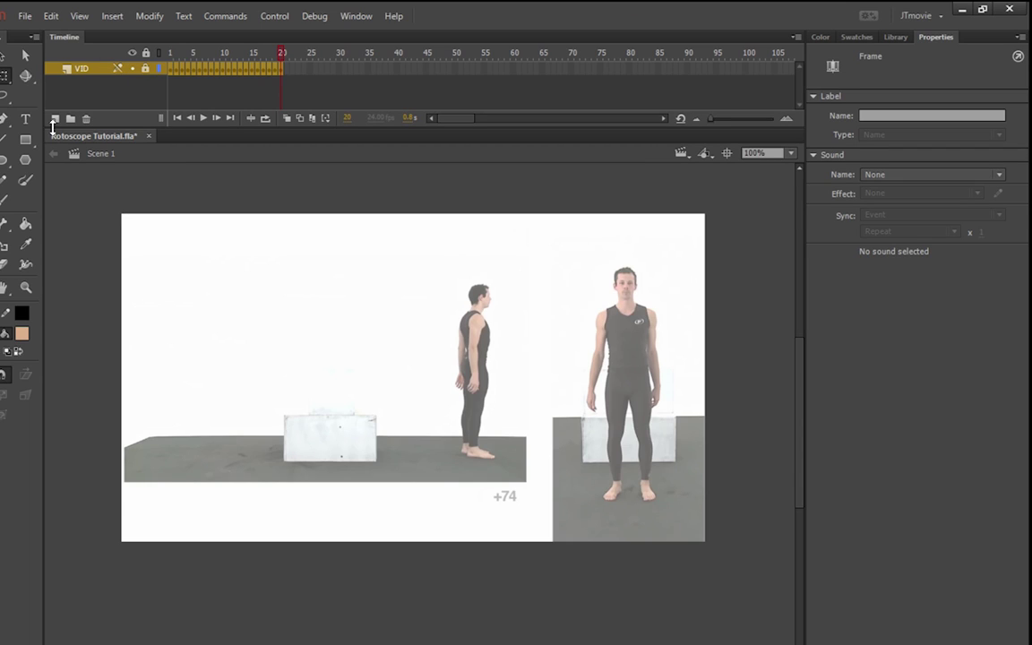
Add a new layer above the VID layer and name it Body.
{"action": "left_click", "coordinate": [56, 119]}
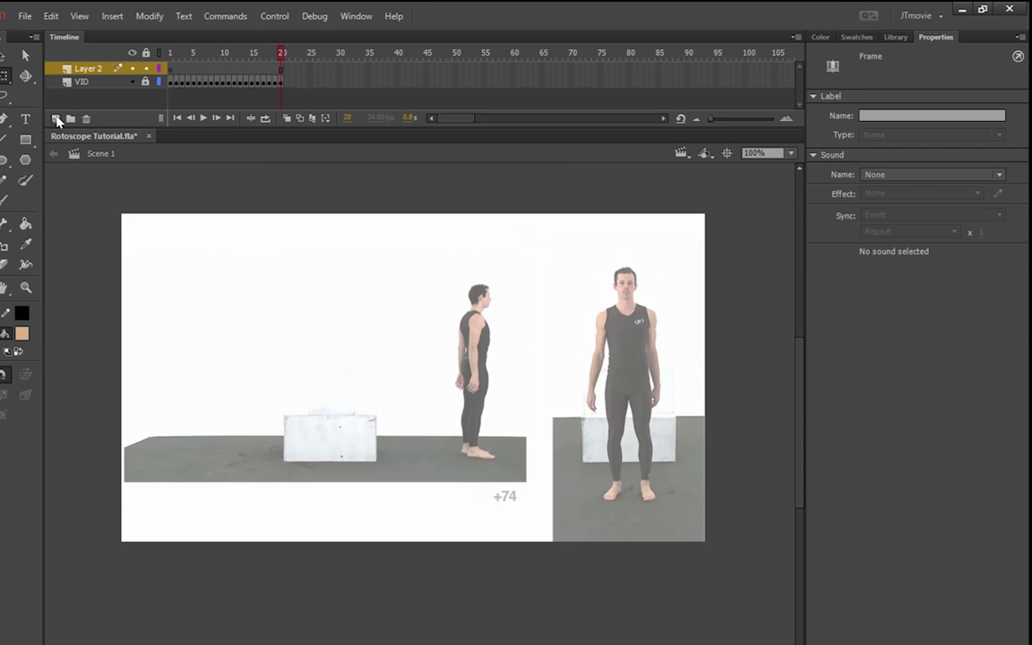
{"action": "double_click", "coordinate": [88, 68]}
{"action": "type", "text": "B"}
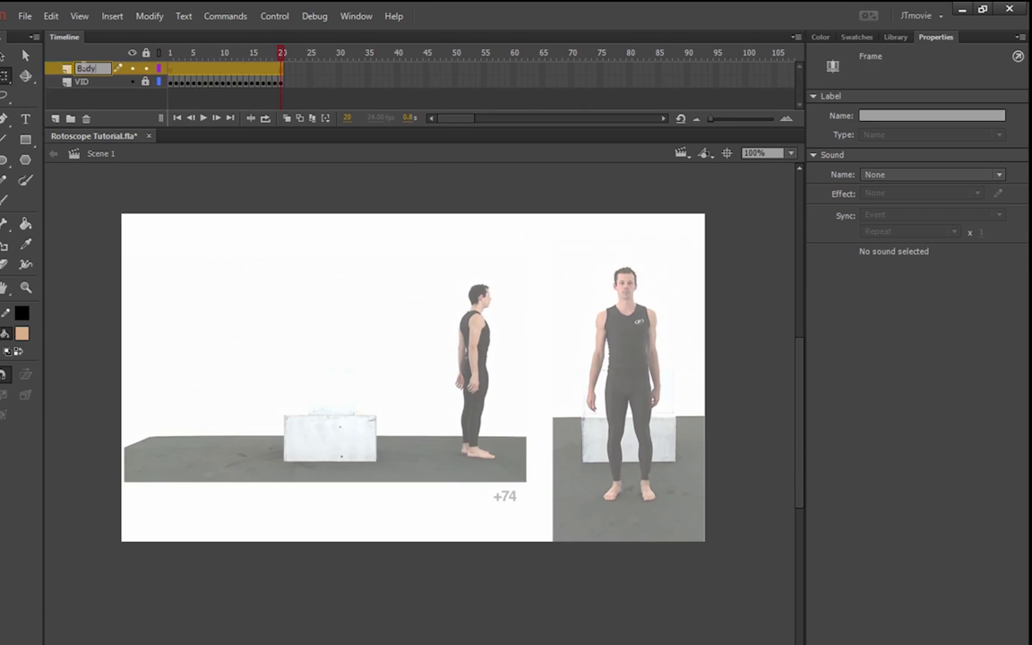
{"action": "type", "text": "ody"}
{"action": "key", "text": "Return"}
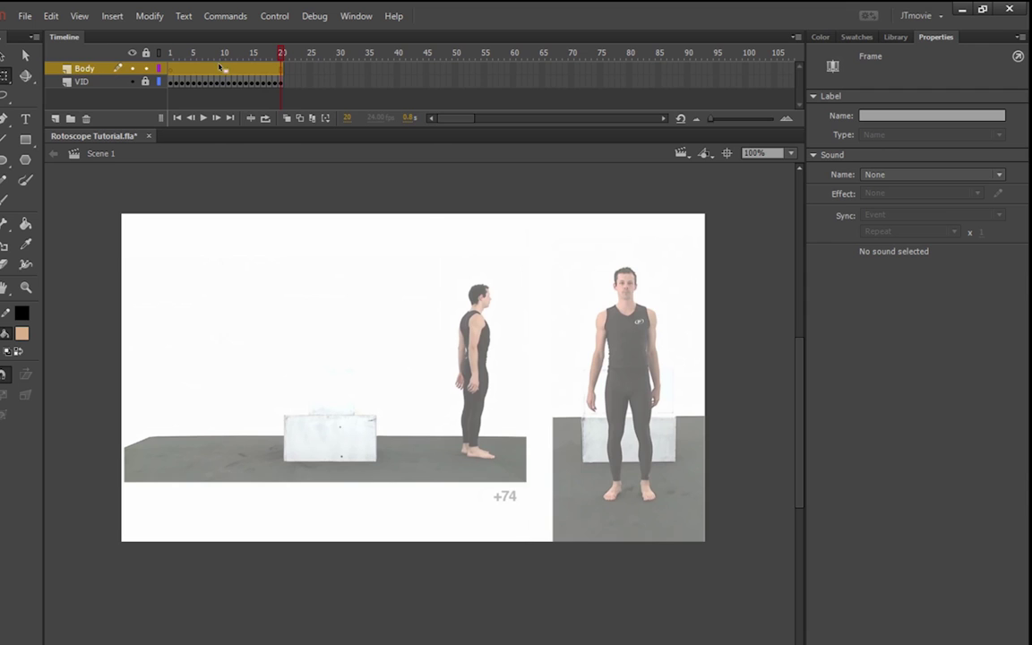
Convert frames 1 to 20 of the Body layer to blank keyframes and save the document.
{"action": "right_click", "coordinate": [219, 67]}
{"action": "left_click", "coordinate": [288, 226]}
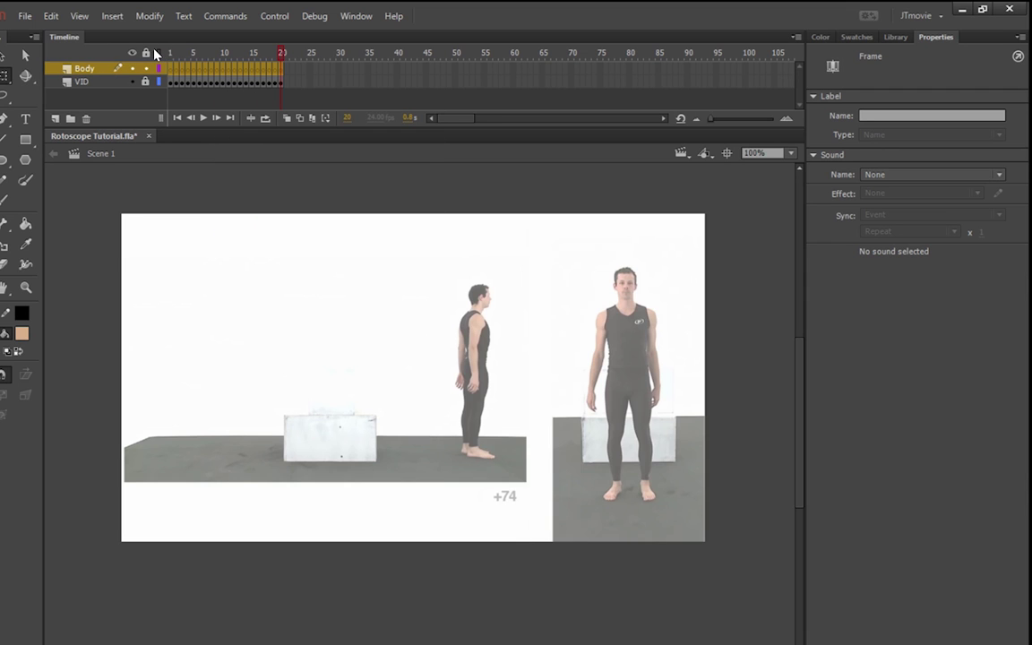
{"action": "left_click", "coordinate": [308, 178]}
{"action": "key", "text": "ctrl+s"}
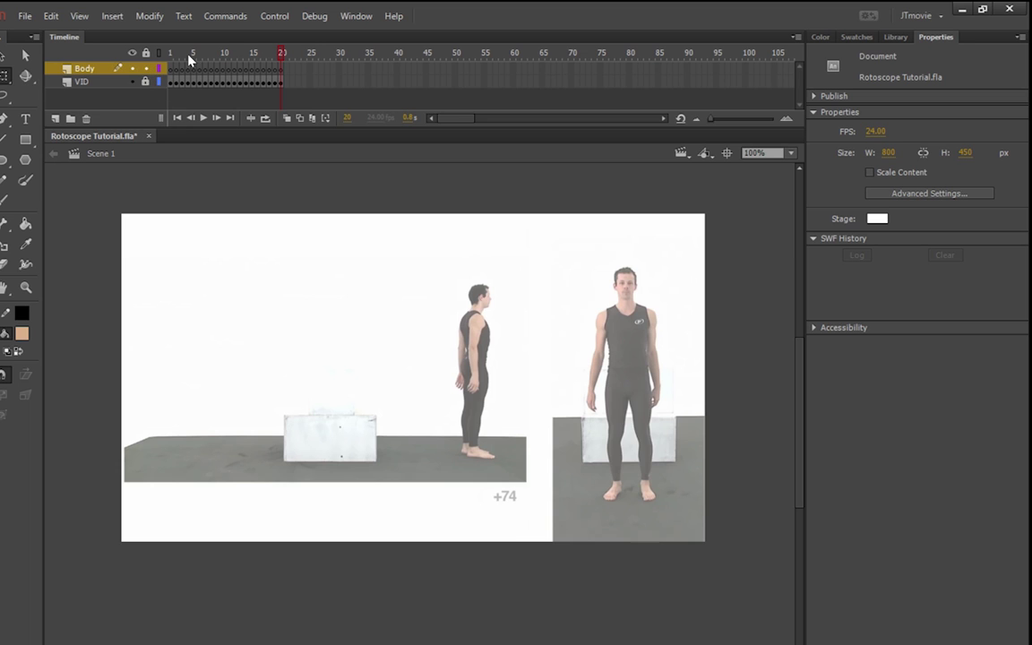
Set the Pencil tool's stroke to 0.3 for drawing on the Body layer.
{"action": "key", "text": "Return"}
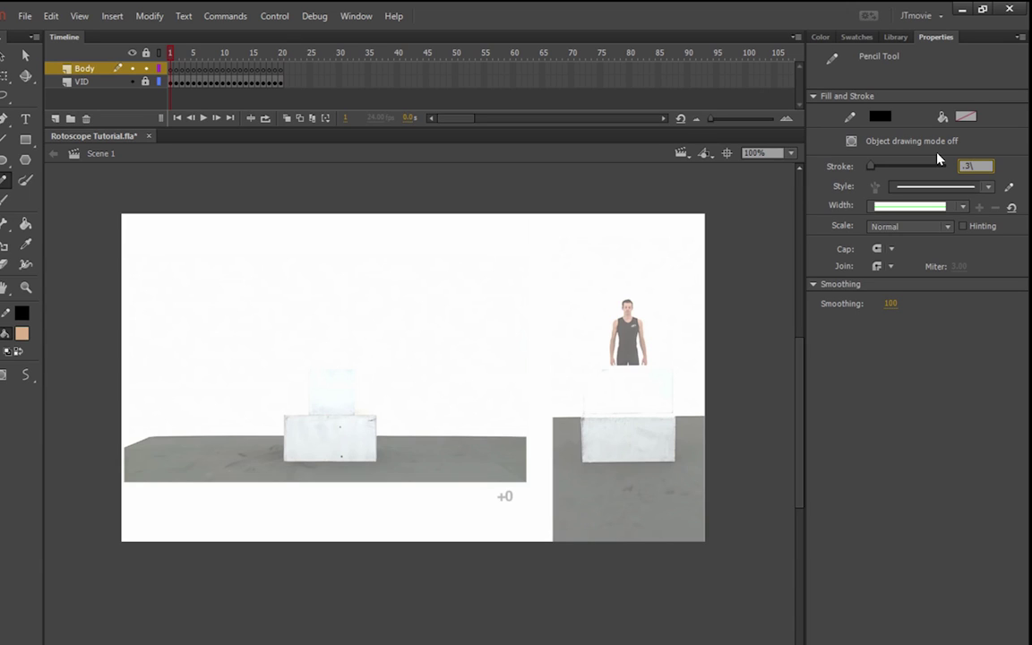
{"action": "key", "text": "Return"}
{"action": "key", "text": "v"}
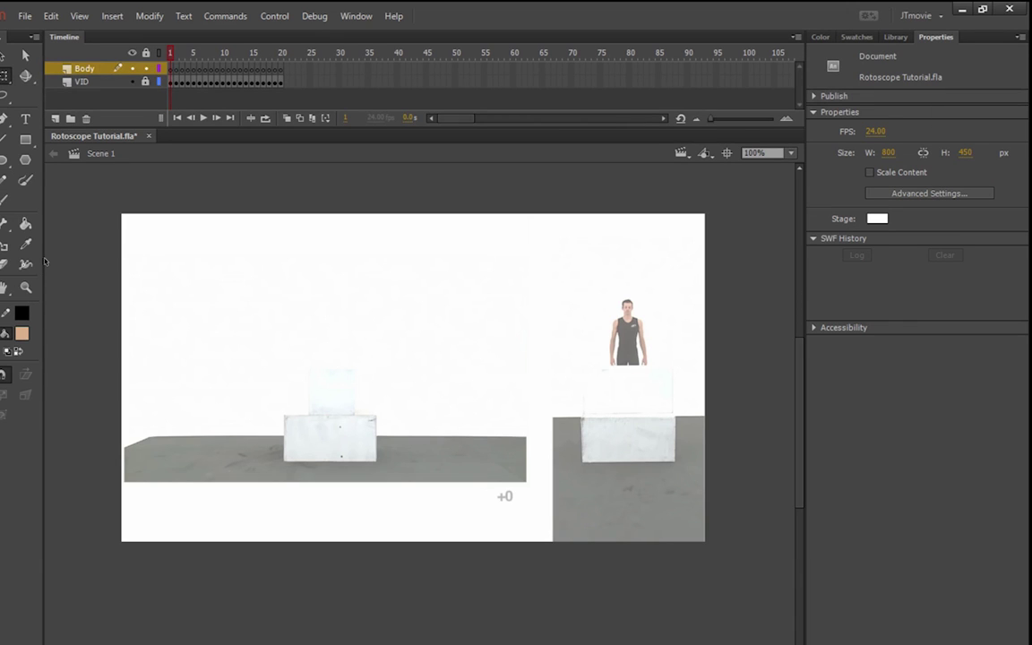
Trace the face and the figure's right arm on frame 13 of the Body layer with the Pencil tool.
{"action": "key", "text": "Return"}
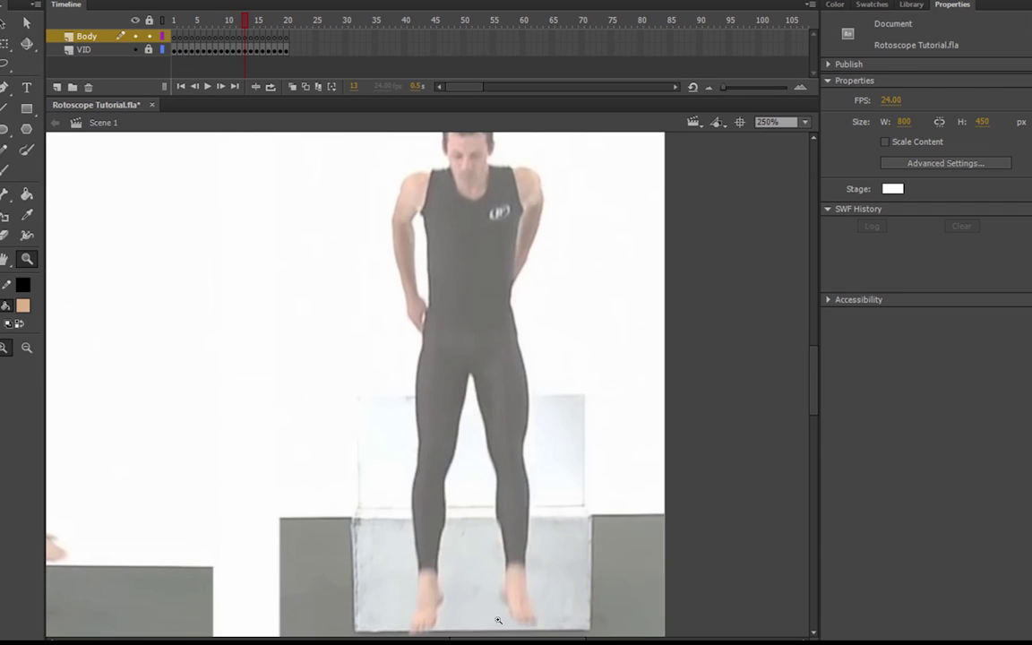
{"action": "key", "text": "shift+y"}
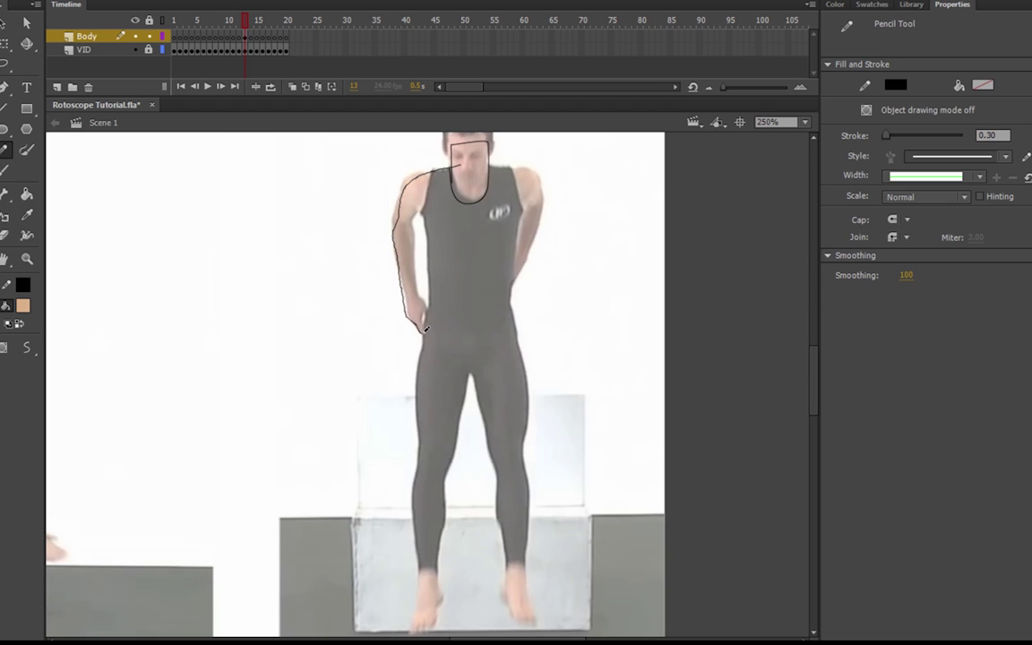
{"action": "key", "text": "ctrl+z"}
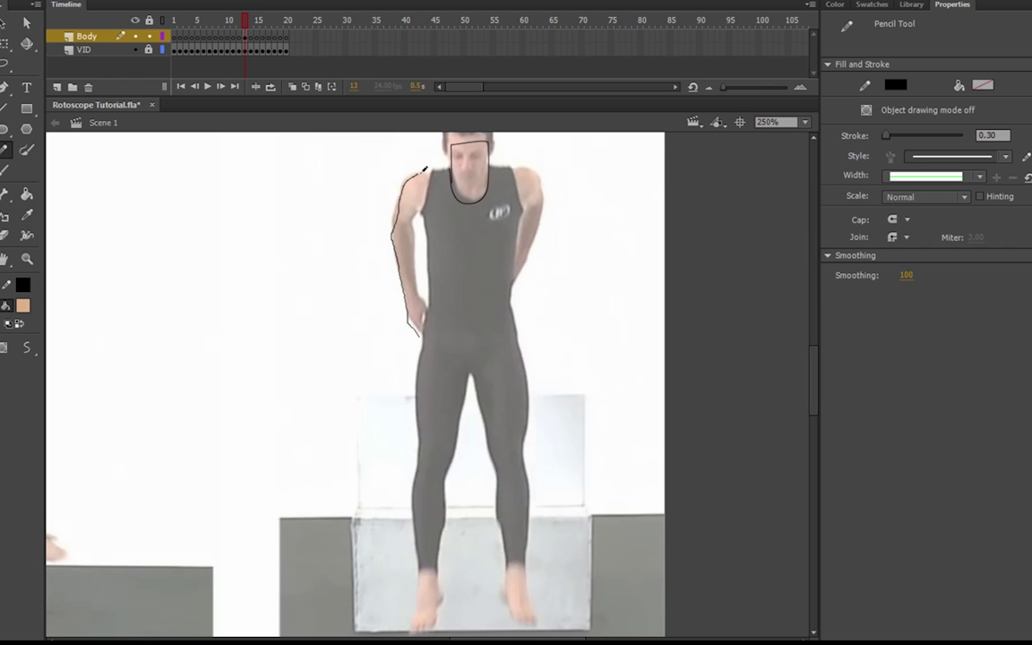
{"action": "key", "text": "ctrl+z"}
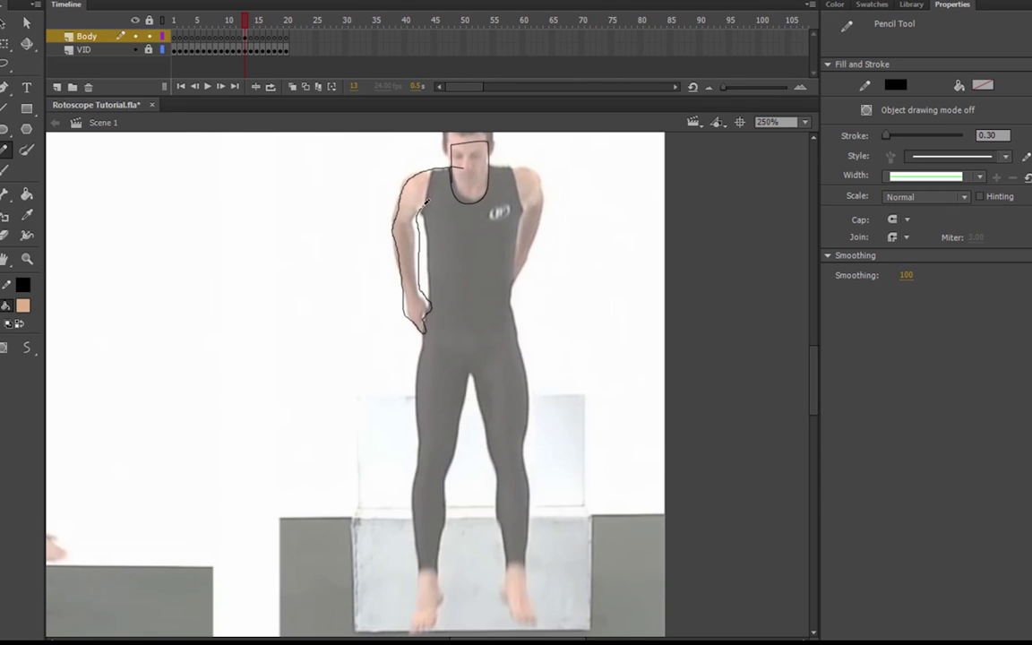
{"action": "left_click_drag", "start_coordinate": [424, 205], "coordinate": [433, 192]}
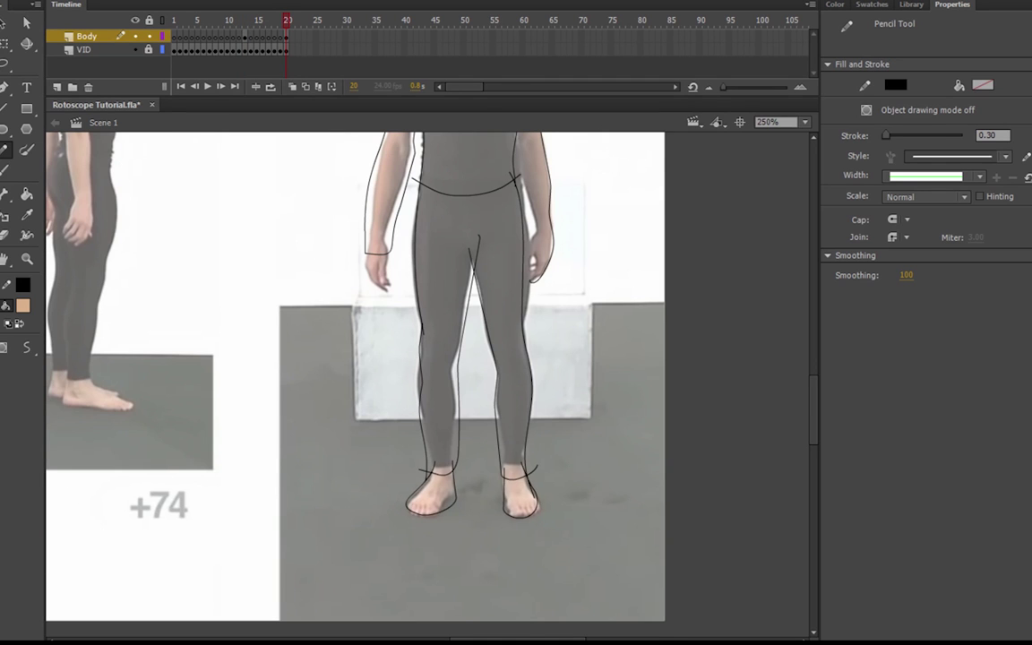
Trace the figure's left arm, torso and legs on frame 16 of the Body layer.
{"action": "mouse_move", "coordinate": [515, 224]}
{"action": "left_mouse_down"}
{"action": "mouse_move", "coordinate": [546, 260]}
{"action": "mouse_move", "coordinate": [598, 417]}
{"action": "mouse_move", "coordinate": [568, 385]}
{"action": "left_mouse_up"}
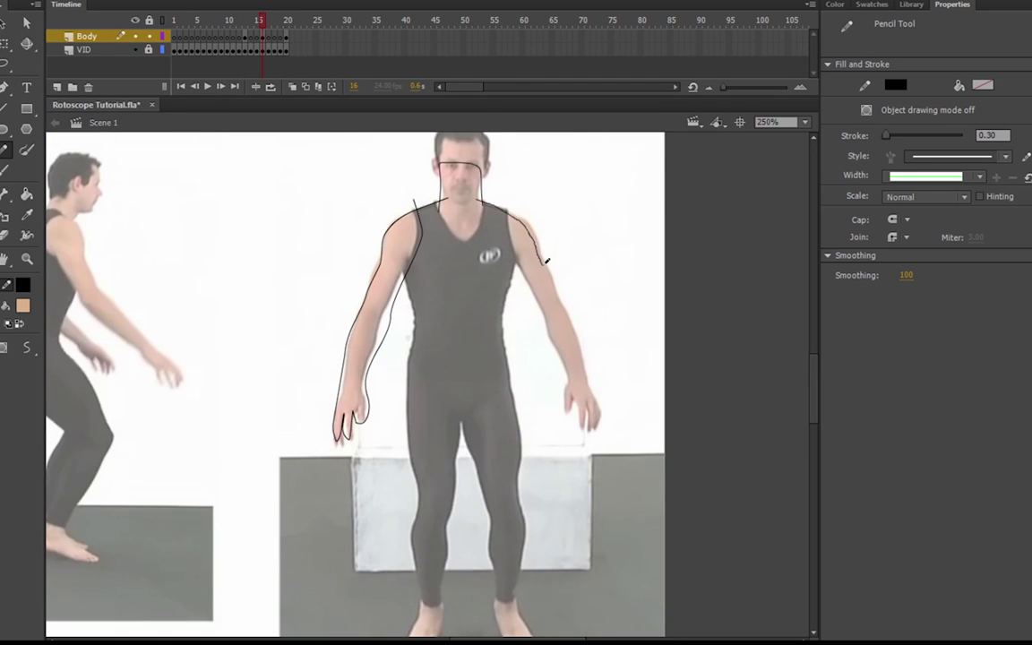
{"action": "left_click_drag", "start_coordinate": [568, 388], "coordinate": [504, 196]}
{"action": "mouse_move", "coordinate": [398, 260]}
{"action": "left_mouse_down"}
{"action": "mouse_move", "coordinate": [507, 364]}
{"action": "mouse_move", "coordinate": [519, 240]}
{"action": "left_mouse_up"}
{"action": "mouse_move", "coordinate": [487, 195]}
{"action": "left_mouse_down"}
{"action": "mouse_move", "coordinate": [434, 204]}
{"action": "mouse_move", "coordinate": [380, 429]}
{"action": "mouse_move", "coordinate": [408, 565]}
{"action": "mouse_move", "coordinate": [526, 560]}
{"action": "left_mouse_up"}
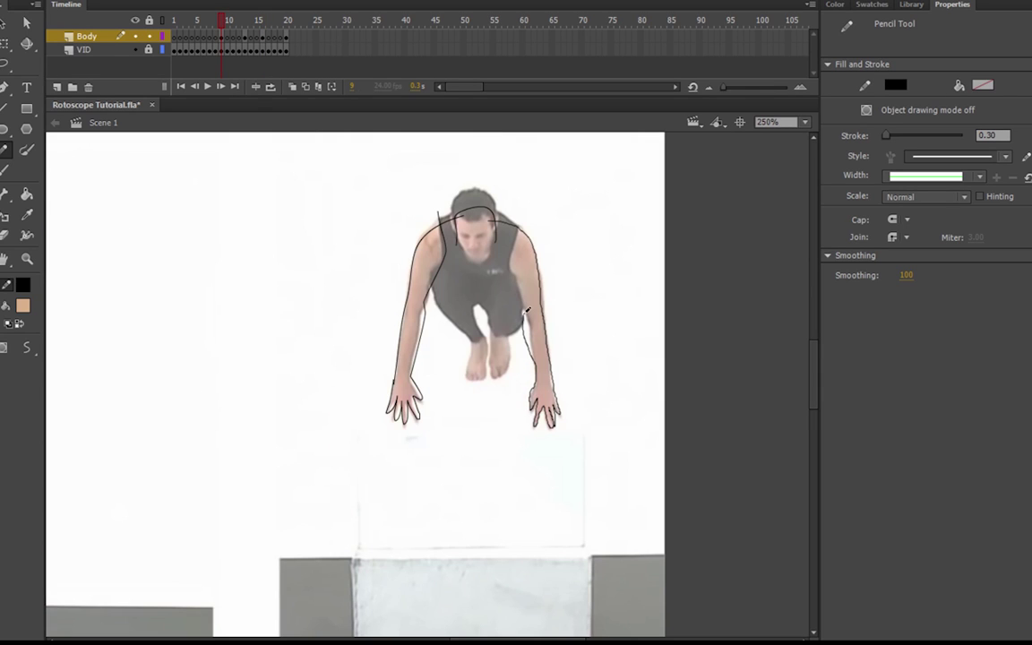
Finish the left arm with elbow lines and trace the tucked right leg and foot on frame 9 of the Body layer.
{"action": "left_click_drag", "start_coordinate": [527, 311], "coordinate": [549, 328]}
{"action": "left_click_drag", "start_coordinate": [434, 287], "coordinate": [486, 337]}
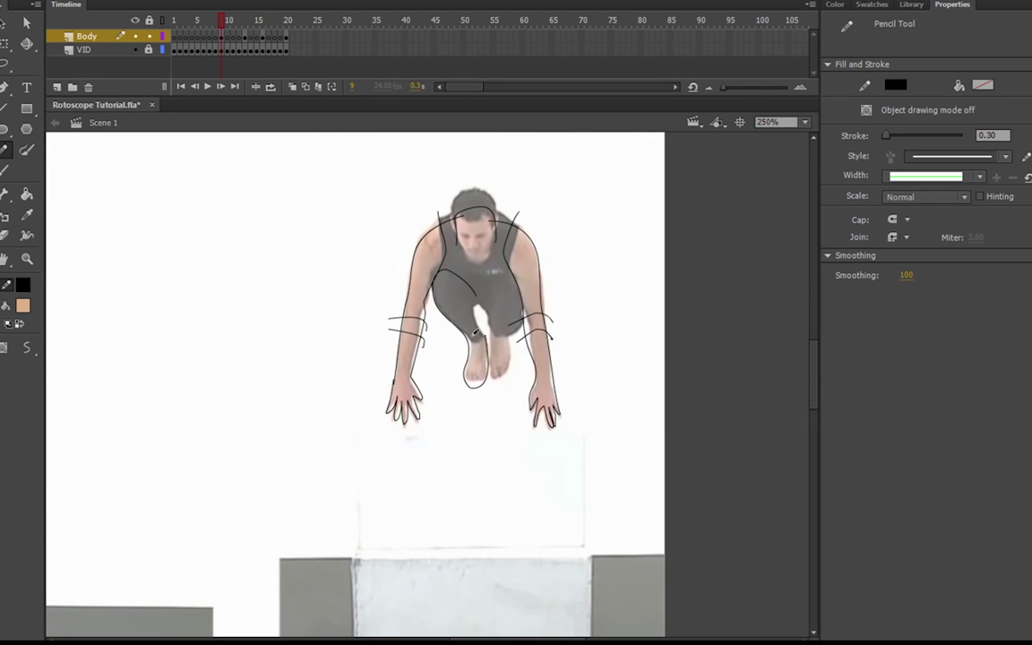
{"action": "mouse_move", "coordinate": [471, 285]}
{"action": "left_mouse_down"}
{"action": "mouse_move", "coordinate": [490, 335]}
{"action": "mouse_move", "coordinate": [481, 305]}
{"action": "mouse_move", "coordinate": [528, 291]}
{"action": "mouse_move", "coordinate": [493, 269]}
{"action": "mouse_move", "coordinate": [494, 347]}
{"action": "mouse_move", "coordinate": [500, 329]}
{"action": "mouse_move", "coordinate": [521, 347]}
{"action": "mouse_move", "coordinate": [467, 375]}
{"action": "left_mouse_up"}
{"action": "key", "text": "ctrl+z"}
Trace the figure's face, both supporting arms and torso on frame 7 of the Body layer.
{"action": "key", "text": "comma"}
{"action": "key", "text": "comma"}
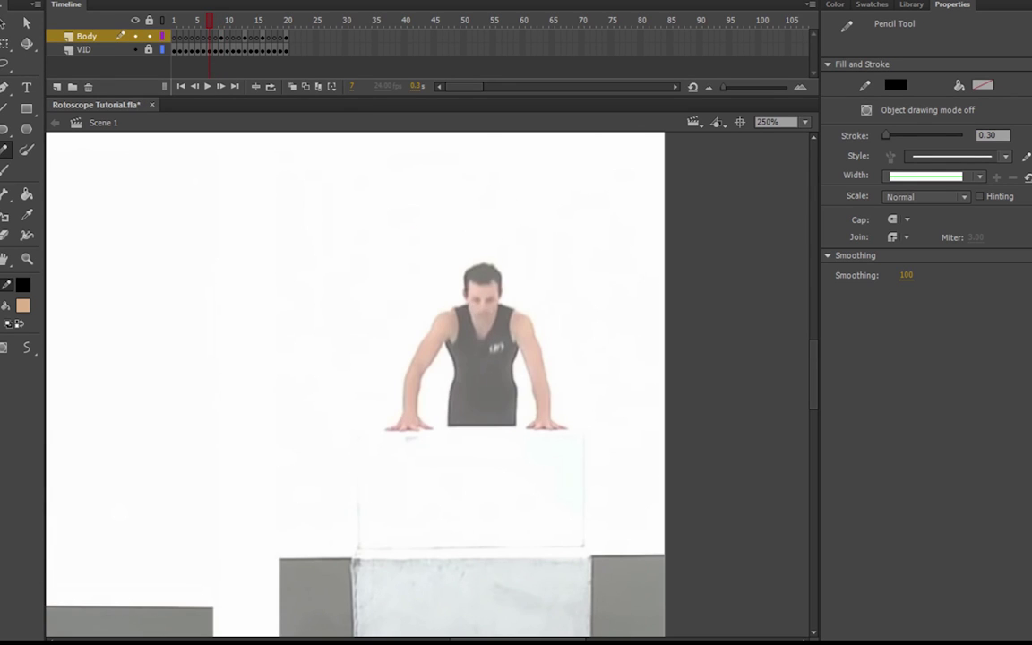
{"action": "mouse_move", "coordinate": [476, 305]}
{"action": "left_mouse_down"}
{"action": "mouse_move", "coordinate": [420, 350]}
{"action": "mouse_move", "coordinate": [409, 428]}
{"action": "mouse_move", "coordinate": [458, 326]}
{"action": "mouse_move", "coordinate": [457, 300]}
{"action": "mouse_move", "coordinate": [431, 326]}
{"action": "mouse_move", "coordinate": [411, 433]}
{"action": "left_mouse_up"}
{"action": "key", "text": "ctrl+z"}
{"action": "key", "text": "ctrl+z"}
{"action": "left_click_drag", "start_coordinate": [427, 394], "coordinate": [455, 301]}
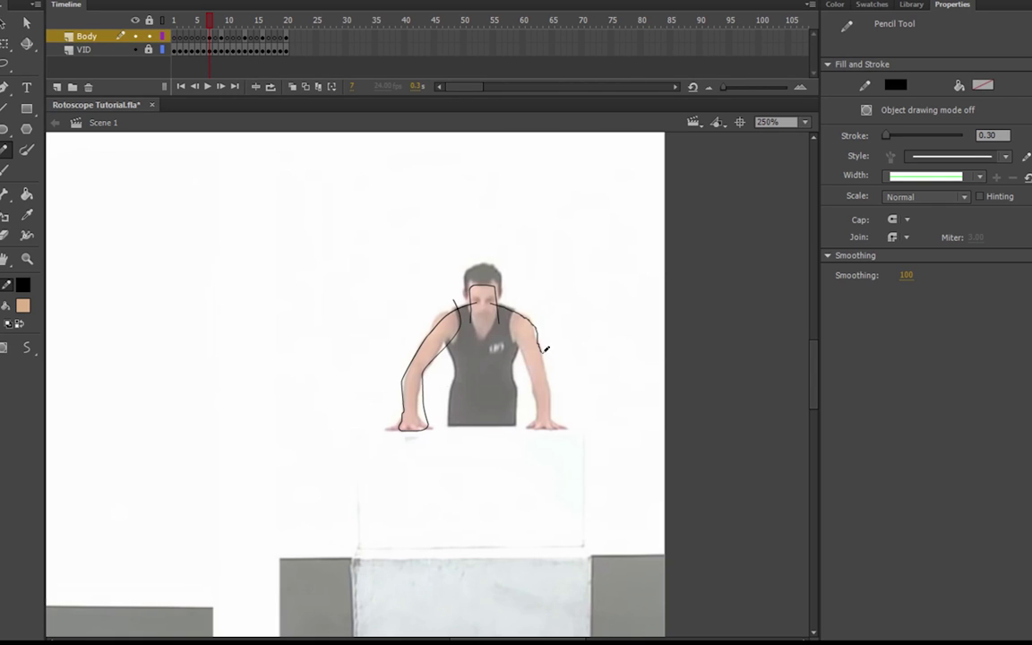
{"action": "left_click_drag", "start_coordinate": [532, 403], "coordinate": [524, 298]}
{"action": "mouse_move", "coordinate": [444, 334]}
{"action": "left_mouse_down"}
{"action": "mouse_move", "coordinate": [522, 444]}
{"action": "mouse_move", "coordinate": [521, 324]}
{"action": "left_mouse_up"}
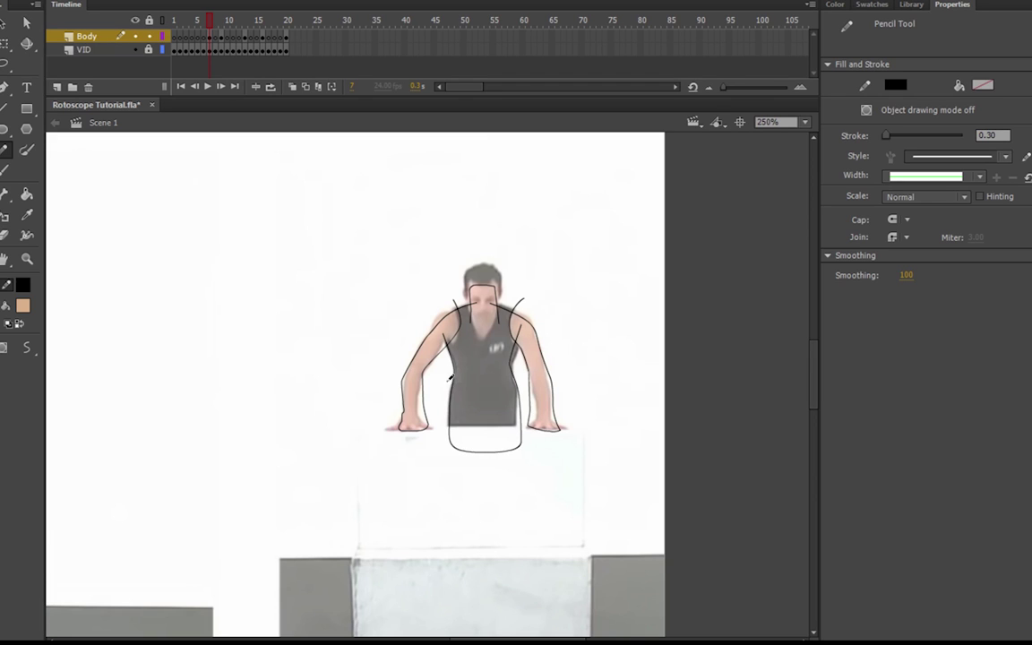
Trace the face, both bent arms and the torso on frame 6, extending the torso below the top of the box.
{"action": "key", "text": "comma"}
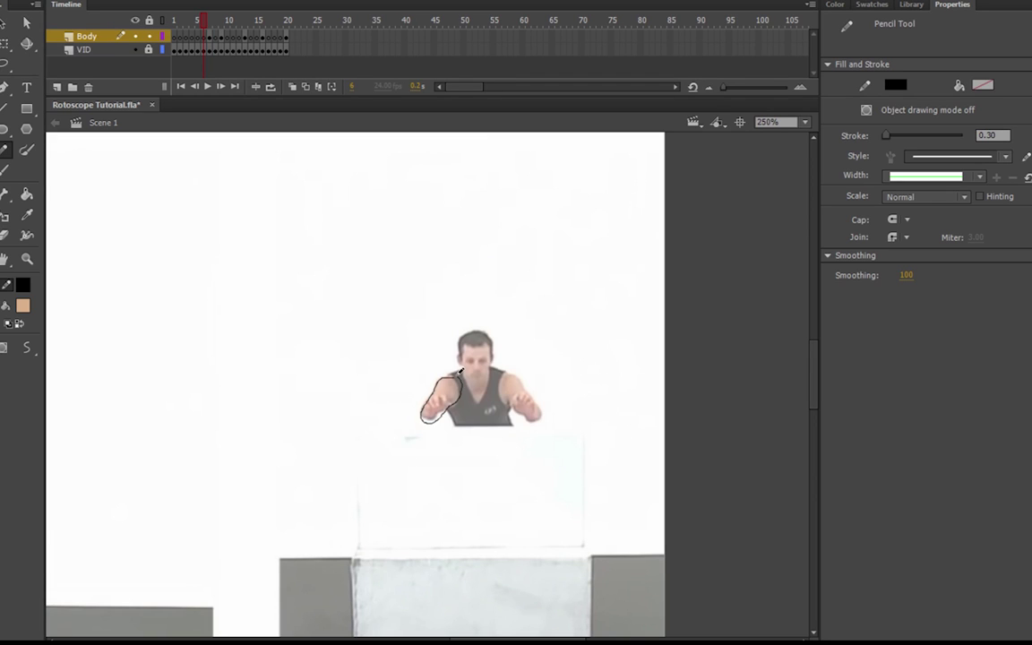
{"action": "mouse_move", "coordinate": [461, 371]}
{"action": "left_mouse_down"}
{"action": "mouse_move", "coordinate": [425, 409]}
{"action": "mouse_move", "coordinate": [459, 393]}
{"action": "mouse_move", "coordinate": [481, 338]}
{"action": "left_mouse_up"}
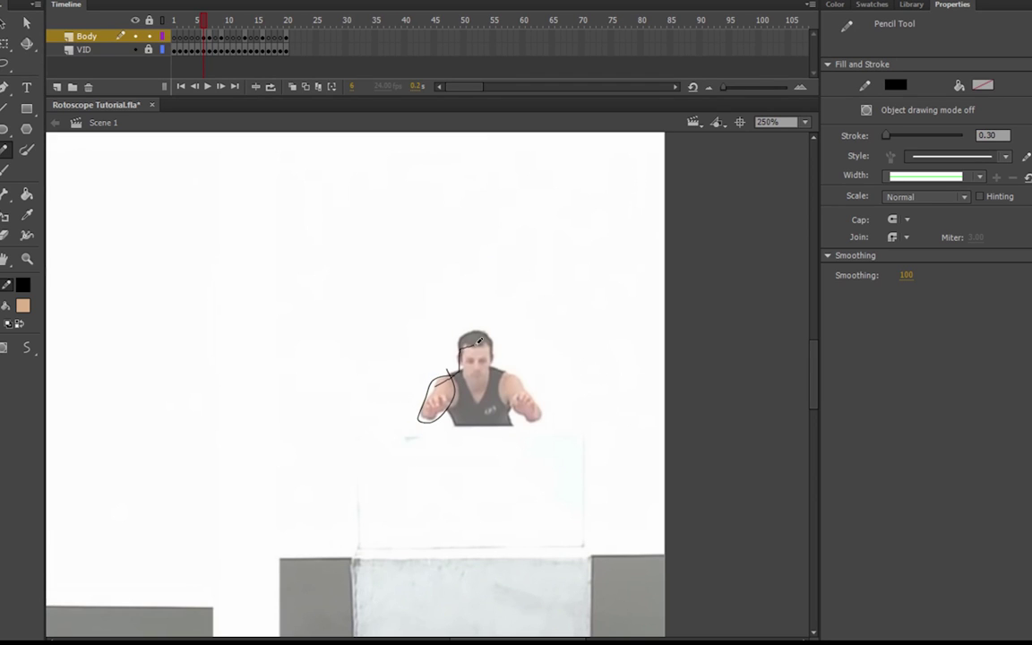
{"action": "mouse_move", "coordinate": [535, 418]}
{"action": "left_mouse_down"}
{"action": "mouse_move", "coordinate": [514, 361]}
{"action": "mouse_move", "coordinate": [470, 388]}
{"action": "mouse_move", "coordinate": [492, 366]}
{"action": "left_mouse_up"}
{"action": "left_click", "coordinate": [4, 24]}
{"action": "key", "text": "shift+y"}
{"action": "mouse_move", "coordinate": [450, 408]}
{"action": "left_mouse_down"}
{"action": "mouse_move", "coordinate": [505, 447]}
{"action": "mouse_move", "coordinate": [510, 401]}
{"action": "left_mouse_up"}
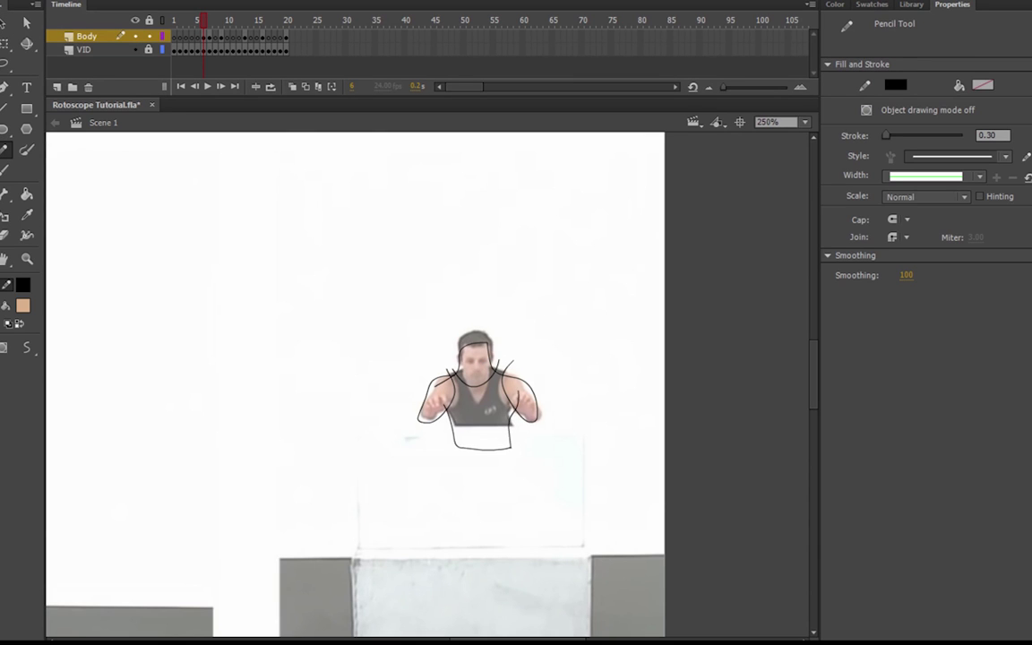
Trace the face and the figure's right arm down to the fingers on frame 11 of the Body layer.
{"action": "key", "text": "period"}
{"action": "key", "text": "period"}
{"action": "key", "text": "period"}
{"action": "key", "text": "period"}
{"action": "key", "text": "period"}
{"action": "key", "text": "ctrl+z"}
{"action": "mouse_move", "coordinate": [492, 163]}
{"action": "left_mouse_down"}
{"action": "mouse_move", "coordinate": [462, 230]}
{"action": "mouse_move", "coordinate": [460, 195]}
{"action": "mouse_move", "coordinate": [406, 230]}
{"action": "left_mouse_up"}
{"action": "key", "text": "ctrl+z"}
{"action": "mouse_move", "coordinate": [467, 178]}
{"action": "left_mouse_down"}
{"action": "mouse_move", "coordinate": [405, 229]}
{"action": "mouse_move", "coordinate": [387, 325]}
{"action": "left_mouse_up"}
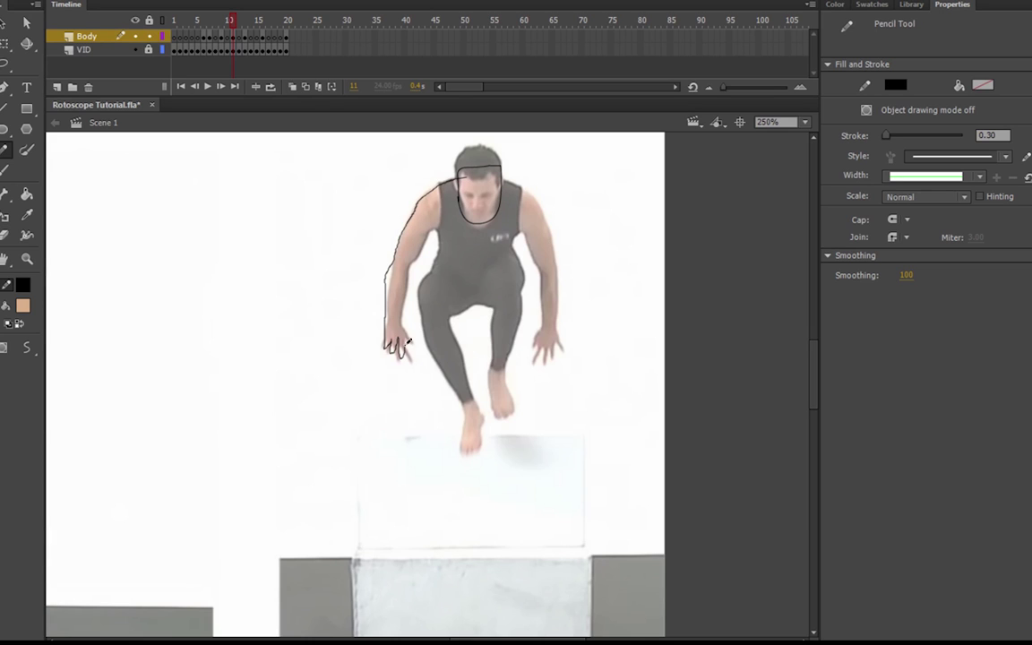
{"action": "mouse_move", "coordinate": [415, 272]}
{"action": "left_mouse_down"}
{"action": "mouse_move", "coordinate": [447, 210]}
{"action": "mouse_move", "coordinate": [438, 170]}
{"action": "left_mouse_up"}
Trace the torso, both bent legs and the left arm on frame 11 of the Body layer.
{"action": "mouse_move", "coordinate": [433, 212]}
{"action": "left_mouse_down"}
{"action": "mouse_move", "coordinate": [436, 354]}
{"action": "mouse_move", "coordinate": [467, 348]}
{"action": "mouse_move", "coordinate": [438, 297]}
{"action": "left_mouse_up"}
{"action": "left_click_drag", "start_coordinate": [448, 319], "coordinate": [494, 306]}
{"action": "mouse_move", "coordinate": [485, 273]}
{"action": "left_mouse_down"}
{"action": "mouse_move", "coordinate": [512, 350]}
{"action": "mouse_move", "coordinate": [487, 280]}
{"action": "left_mouse_up"}
{"action": "mouse_move", "coordinate": [510, 298]}
{"action": "left_mouse_down"}
{"action": "mouse_move", "coordinate": [524, 198]}
{"action": "mouse_move", "coordinate": [499, 182]}
{"action": "left_mouse_up"}
{"action": "left_click_drag", "start_coordinate": [514, 190], "coordinate": [552, 226]}
{"action": "mouse_move", "coordinate": [541, 333]}
{"action": "left_mouse_down"}
{"action": "mouse_move", "coordinate": [541, 276]}
{"action": "mouse_move", "coordinate": [509, 209]}
{"action": "left_mouse_up"}
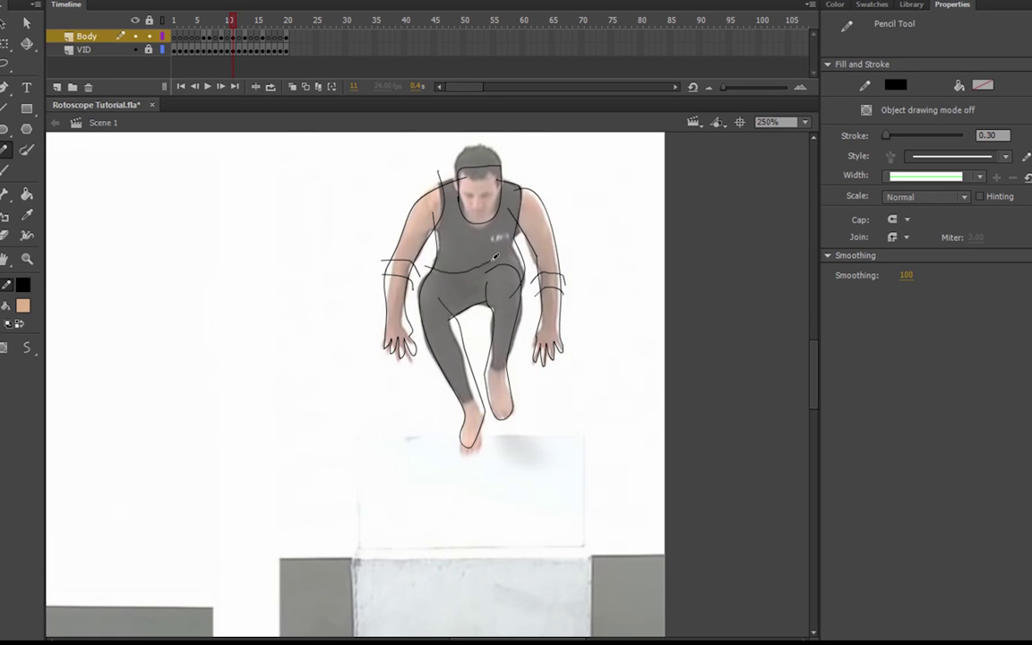
Trace the face and the figure's right arm on frame 14 of the Body layer, adding two lines across the elbow.
{"action": "key", "text": "period"}
{"action": "key", "text": "period"}
{"action": "key", "text": "period"}
{"action": "key", "text": "period"}
{"action": "key", "text": "period"}
{"action": "key", "text": "period"}
{"action": "key", "text": "period"}
{"action": "key", "text": "period"}
{"action": "key", "text": "period"}
{"action": "key", "text": "comma"}
{"action": "key", "text": "comma"}
{"action": "key", "text": "comma"}
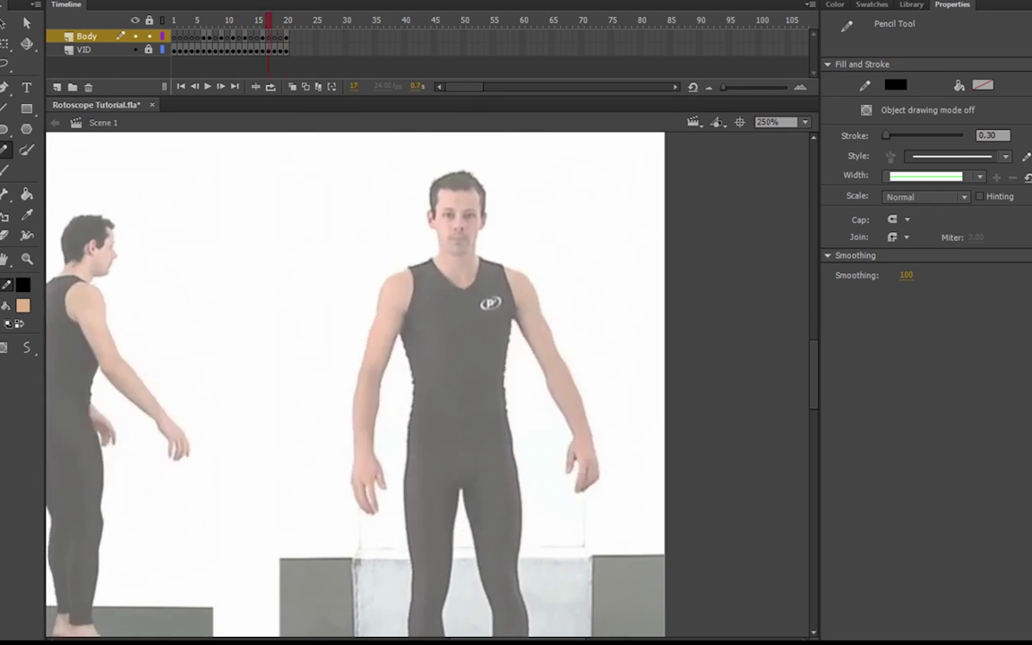
{"action": "key", "text": "comma"}
{"action": "key", "text": "comma"}
{"action": "left_click_drag", "start_coordinate": [814, 372], "coordinate": [815, 386]}
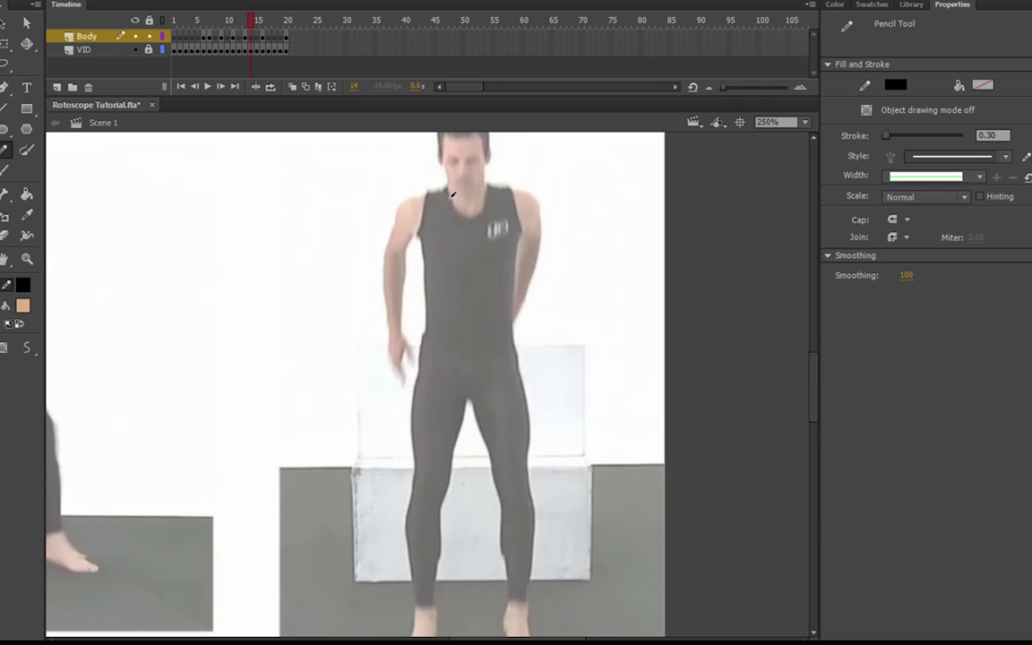
{"action": "mouse_move", "coordinate": [447, 199]}
{"action": "left_mouse_down"}
{"action": "mouse_move", "coordinate": [394, 226]}
{"action": "mouse_move", "coordinate": [391, 332]}
{"action": "left_mouse_up"}
{"action": "left_click_drag", "start_coordinate": [410, 290], "coordinate": [428, 178]}
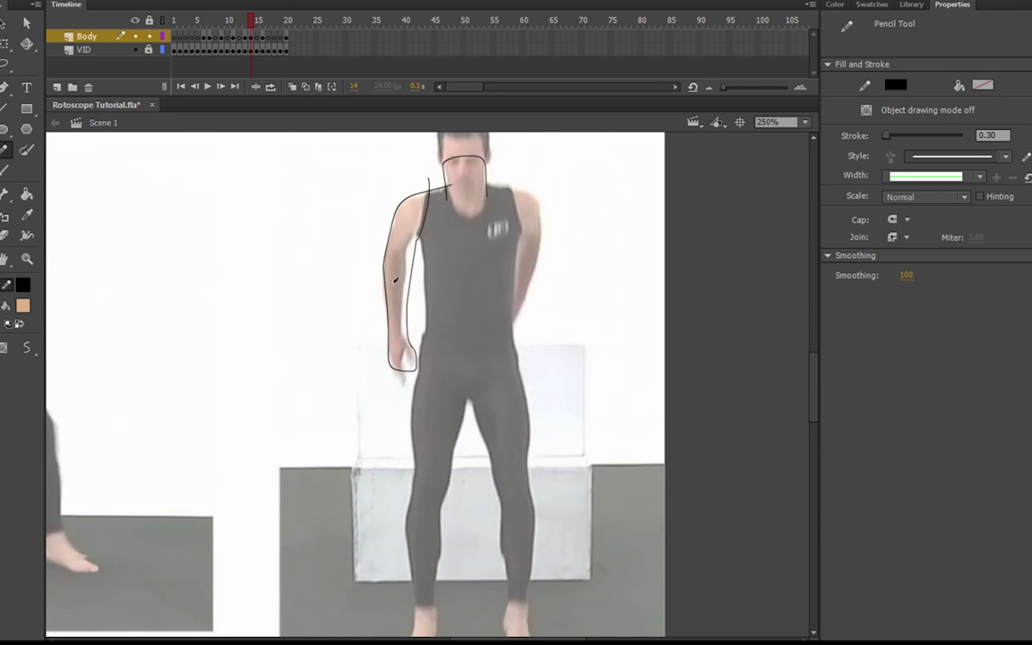
{"action": "left_click_drag", "start_coordinate": [378, 295], "coordinate": [416, 294]}
{"action": "left_click_drag", "start_coordinate": [371, 282], "coordinate": [419, 275]}
Trace the left arm, torso sides, waistline and both legs on frame 14 of the Body layer.
{"action": "mouse_move", "coordinate": [478, 183]}
{"action": "left_mouse_down"}
{"action": "mouse_move", "coordinate": [541, 236]}
{"action": "mouse_move", "coordinate": [511, 332]}
{"action": "left_mouse_up"}
{"action": "left_click_drag", "start_coordinate": [509, 186], "coordinate": [521, 371]}
{"action": "left_click_drag", "start_coordinate": [412, 223], "coordinate": [405, 637]}
{"action": "left_click_drag", "start_coordinate": [443, 637], "coordinate": [469, 374]}
{"action": "mouse_move", "coordinate": [412, 337]}
{"action": "left_mouse_down"}
{"action": "mouse_move", "coordinate": [520, 340]}
{"action": "mouse_move", "coordinate": [532, 326]}
{"action": "left_mouse_up"}
{"action": "left_click_drag", "start_coordinate": [461, 381], "coordinate": [505, 620]}
{"action": "left_click_drag", "start_coordinate": [480, 573], "coordinate": [474, 363]}
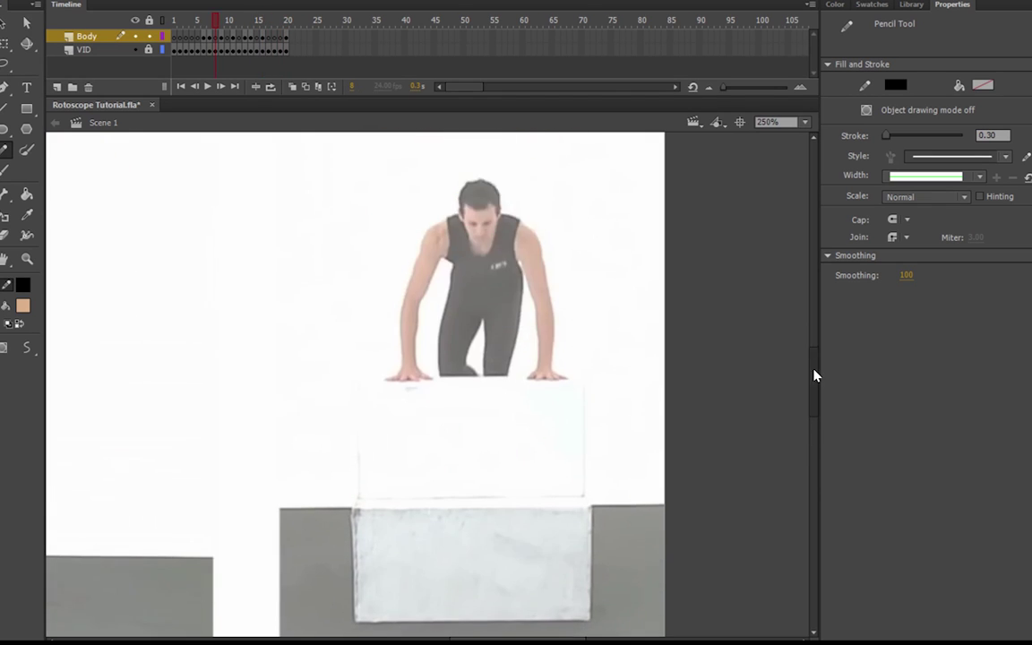
Trace an arm on frame 8 and both arms, elbow lines and torso on frame 3, and save the document.
{"action": "left_click_drag", "start_coordinate": [474, 232], "coordinate": [447, 260]}
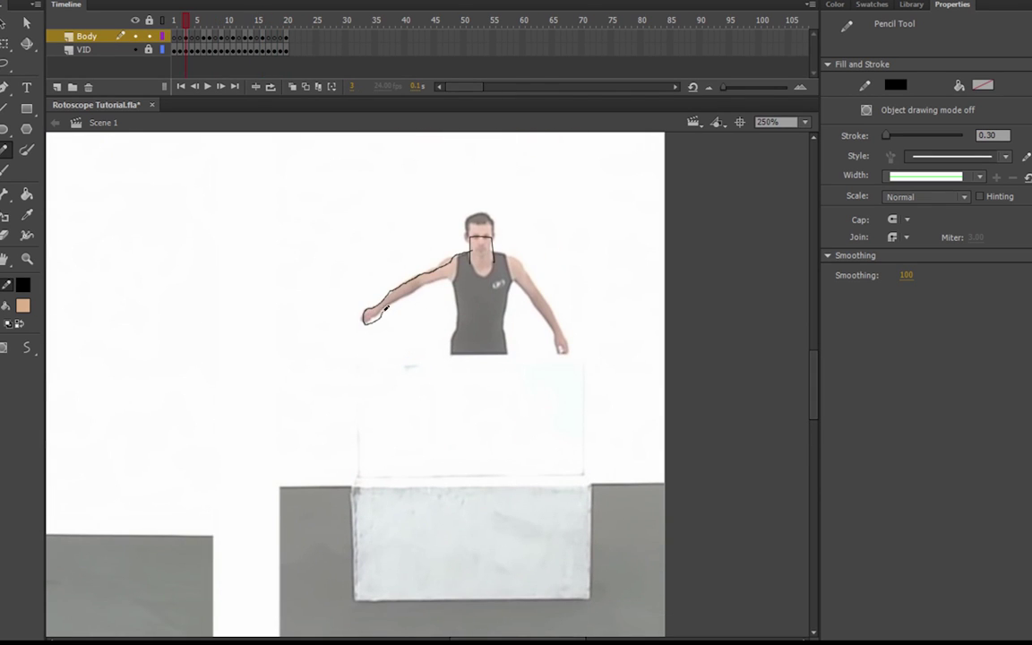
{"action": "mouse_move", "coordinate": [387, 308]}
{"action": "left_mouse_down"}
{"action": "mouse_move", "coordinate": [454, 277]}
{"action": "mouse_move", "coordinate": [464, 257]}
{"action": "mouse_move", "coordinate": [460, 301]}
{"action": "mouse_move", "coordinate": [483, 359]}
{"action": "mouse_move", "coordinate": [512, 254]}
{"action": "left_mouse_up"}
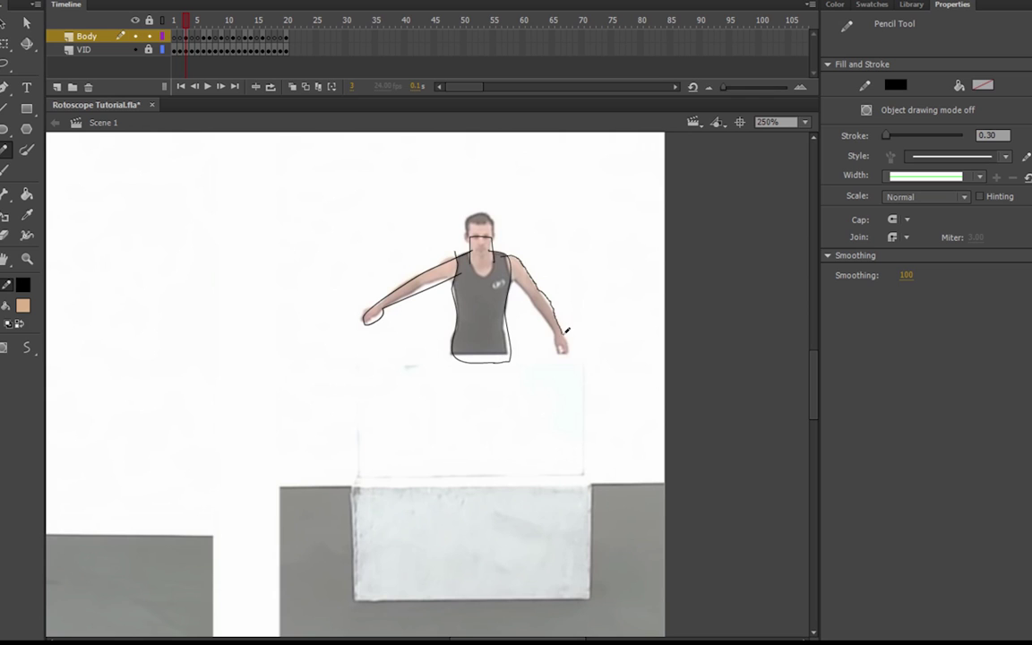
{"action": "left_click_drag", "start_coordinate": [532, 302], "coordinate": [502, 269]}
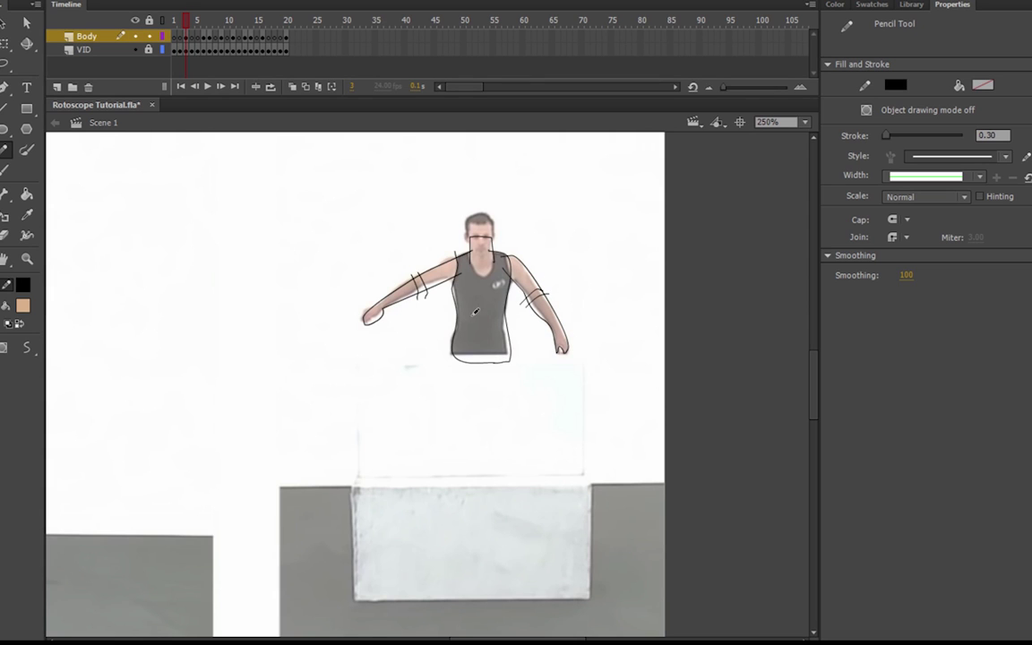
{"action": "key", "text": "ctrl+s"}
{"action": "key", "text": "comma"}
{"action": "key", "text": "comma"}
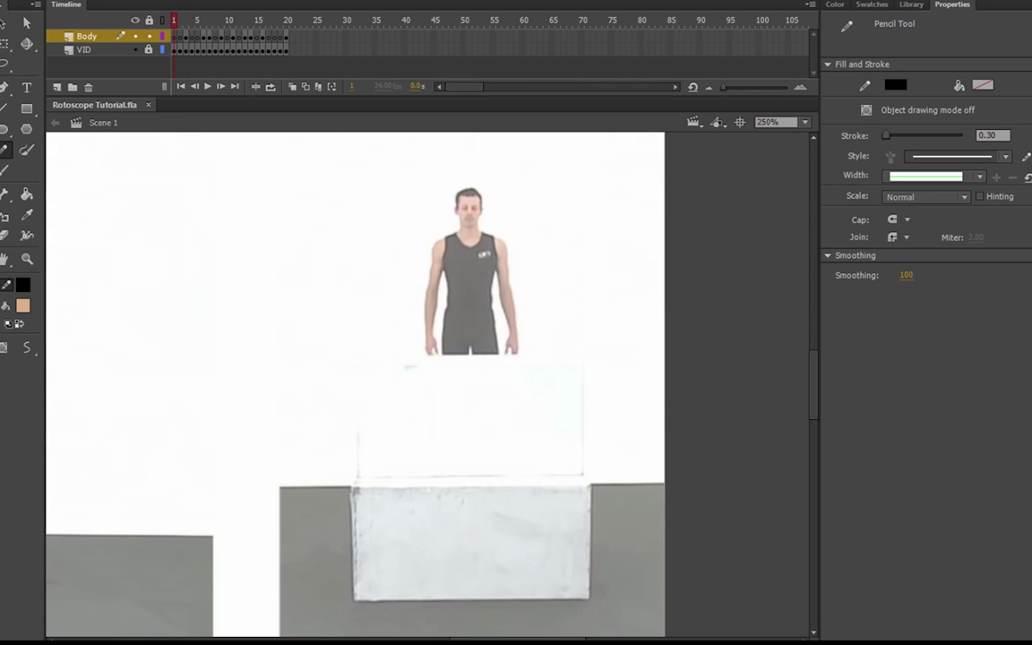
{"action": "key", "text": "period"}
{"action": "key", "text": "comma"}
Trace the face, the figure's right arm and the outer right side down to the ankle on frame 15 of the Body layer.
{"action": "left_click", "coordinate": [292, 20]}
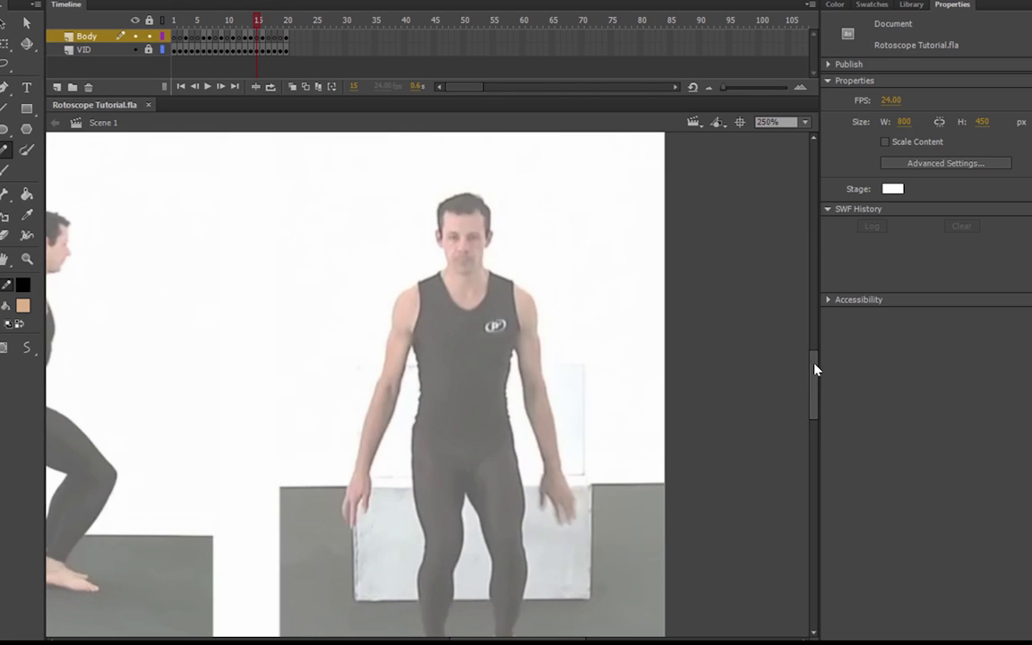
{"action": "key", "text": "ctrl+s"}
{"action": "key", "text": "comma"}
{"action": "key", "text": "comma"}
{"action": "key", "text": "comma"}
{"action": "key", "text": "comma"}
{"action": "key", "text": "comma"}
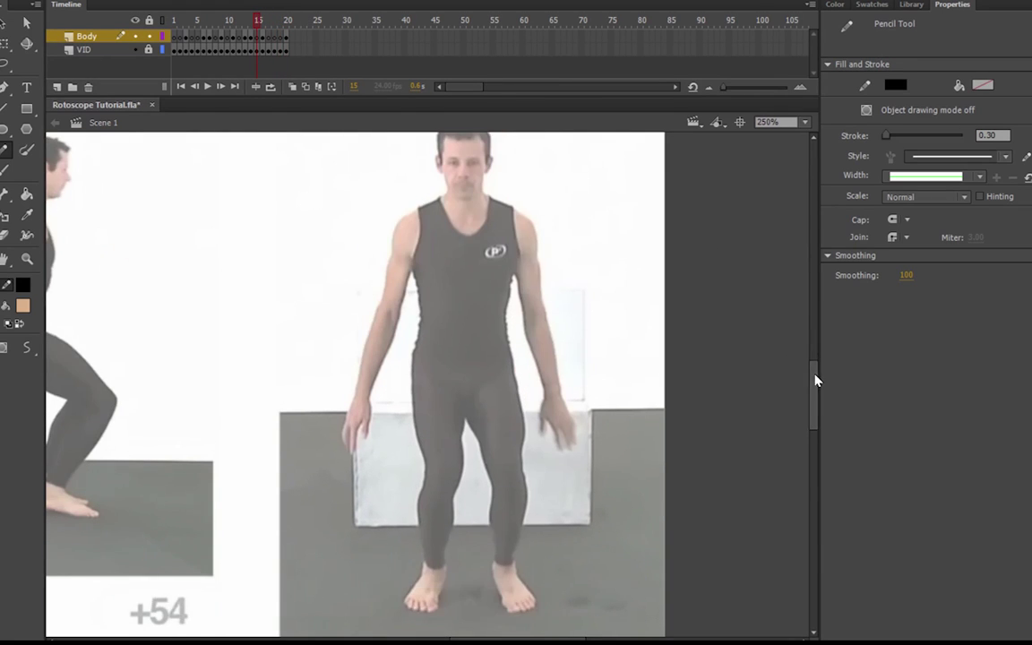
{"action": "left_click_drag", "start_coordinate": [815, 378], "coordinate": [814, 368]}
{"action": "mouse_move", "coordinate": [448, 267]}
{"action": "left_mouse_down"}
{"action": "mouse_move", "coordinate": [490, 250]}
{"action": "mouse_move", "coordinate": [430, 261]}
{"action": "mouse_move", "coordinate": [389, 329]}
{"action": "mouse_move", "coordinate": [356, 454]}
{"action": "mouse_move", "coordinate": [357, 499]}
{"action": "mouse_move", "coordinate": [407, 362]}
{"action": "mouse_move", "coordinate": [416, 269]}
{"action": "left_mouse_up"}
{"action": "left_click_drag", "start_coordinate": [415, 430], "coordinate": [419, 637]}
Trace the right foot and inner leg, a curved waistline and the left leg on frame 15.
{"action": "left_click_drag", "start_coordinate": [814, 376], "coordinate": [813, 386]}
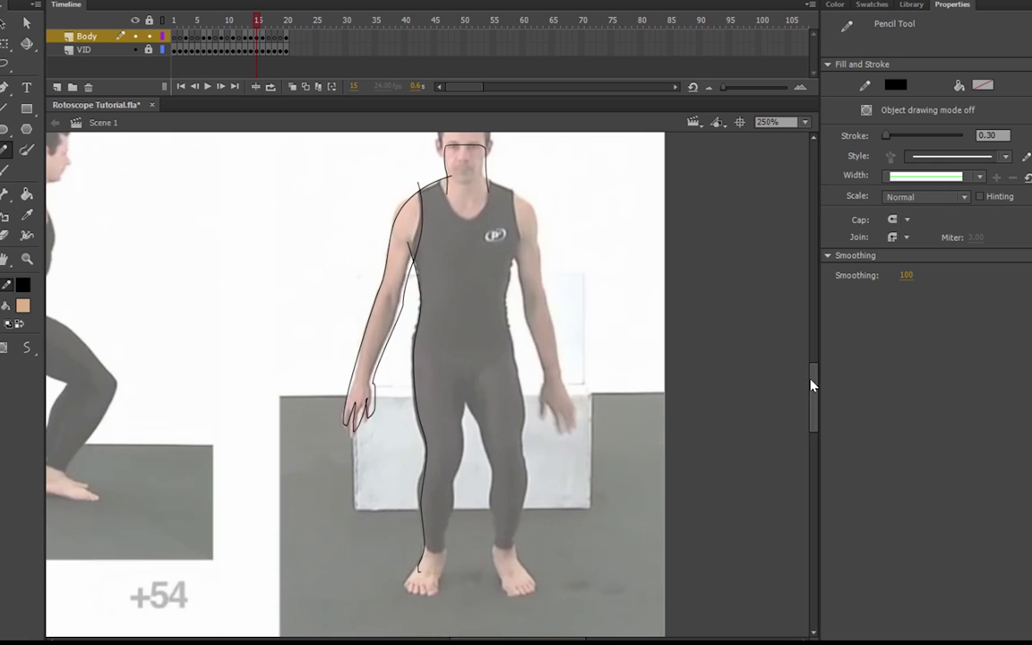
{"action": "mouse_move", "coordinate": [430, 540]}
{"action": "left_mouse_down"}
{"action": "mouse_move", "coordinate": [419, 591]}
{"action": "mouse_move", "coordinate": [460, 482]}
{"action": "mouse_move", "coordinate": [470, 359]}
{"action": "left_mouse_up"}
{"action": "left_click_drag", "start_coordinate": [404, 332], "coordinate": [535, 312]}
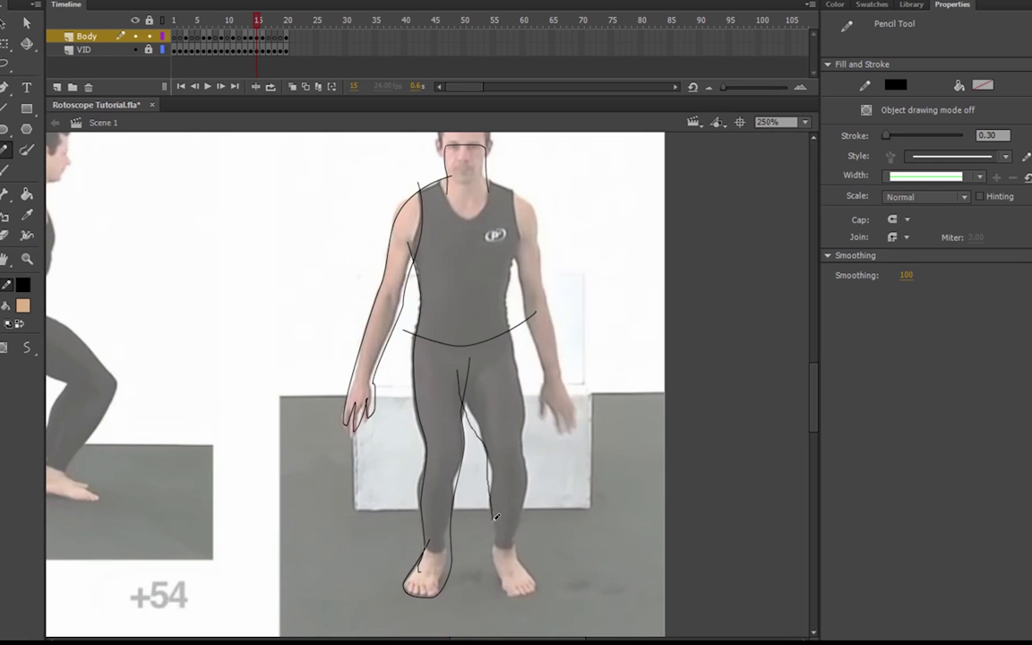
{"action": "mouse_move", "coordinate": [465, 357]}
{"action": "left_mouse_down"}
{"action": "mouse_move", "coordinate": [493, 478]}
{"action": "mouse_move", "coordinate": [488, 542]}
{"action": "mouse_move", "coordinate": [489, 450]}
{"action": "mouse_move", "coordinate": [503, 575]}
{"action": "mouse_move", "coordinate": [524, 506]}
{"action": "mouse_move", "coordinate": [522, 374]}
{"action": "mouse_move", "coordinate": [485, 170]}
{"action": "mouse_move", "coordinate": [544, 258]}
{"action": "mouse_move", "coordinate": [548, 394]}
{"action": "left_mouse_up"}
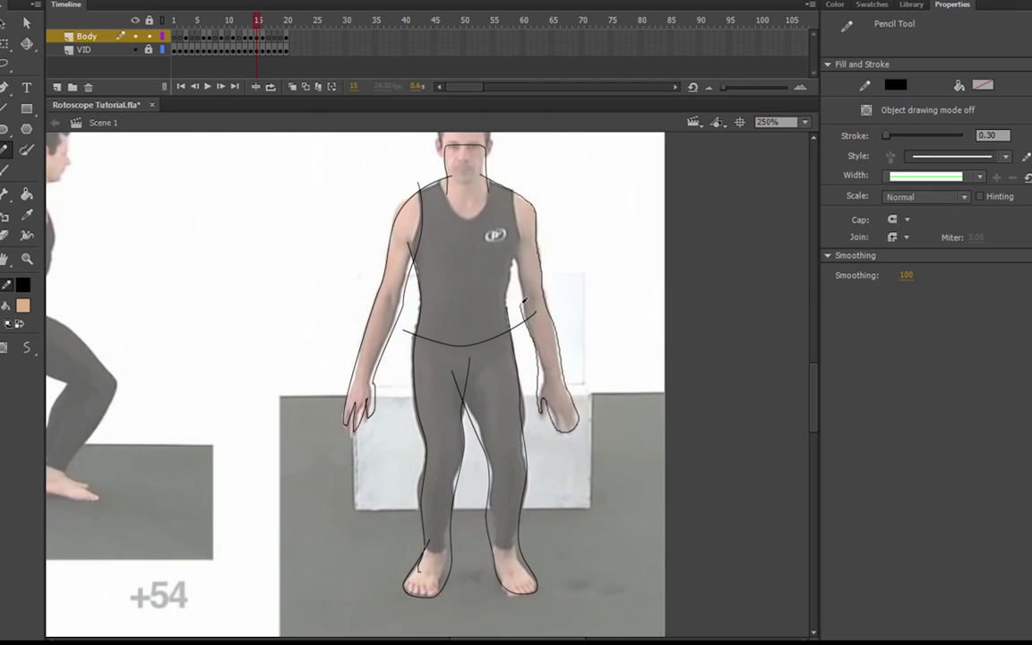
Redraw the figure's left arm on frame 15 from the shoulder around the fingers and back to the shoulder.
{"action": "left_click_drag", "start_coordinate": [523, 302], "coordinate": [515, 261]}
{"action": "key", "text": "ctrl+z"}
{"action": "mouse_move", "coordinate": [481, 175]}
{"action": "left_mouse_down"}
{"action": "mouse_move", "coordinate": [544, 257]}
{"action": "mouse_move", "coordinate": [575, 423]}
{"action": "left_mouse_up"}
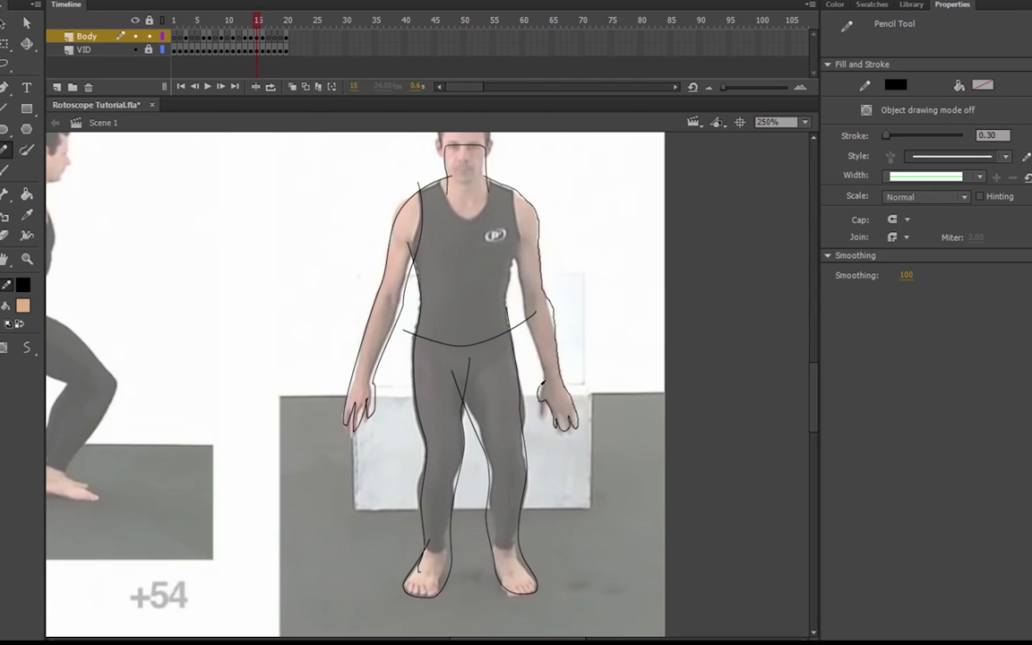
{"action": "left_click_drag", "start_coordinate": [542, 384], "coordinate": [500, 168]}
Add curved lines across the elbows and ankles on frame 15 and save the document.
{"action": "left_click_drag", "start_coordinate": [362, 306], "coordinate": [394, 337]}
{"action": "left_click_drag", "start_coordinate": [368, 292], "coordinate": [410, 325]}
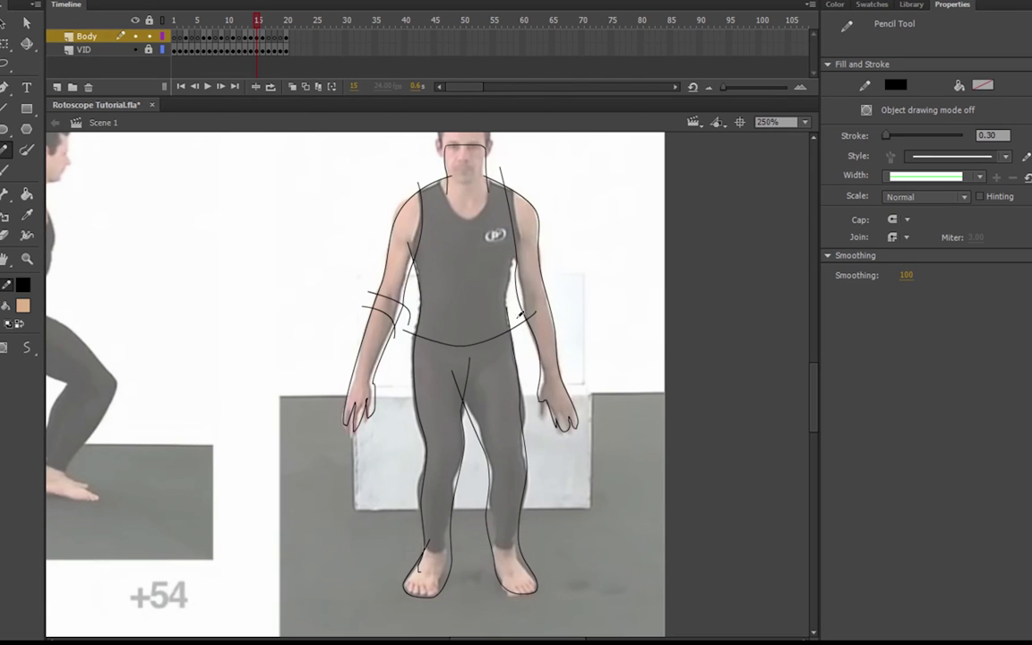
{"action": "key", "text": "ctrl+s"}
{"action": "left_click_drag", "start_coordinate": [414, 540], "coordinate": [462, 541]}
{"action": "left_click_drag", "start_coordinate": [478, 541], "coordinate": [541, 526]}
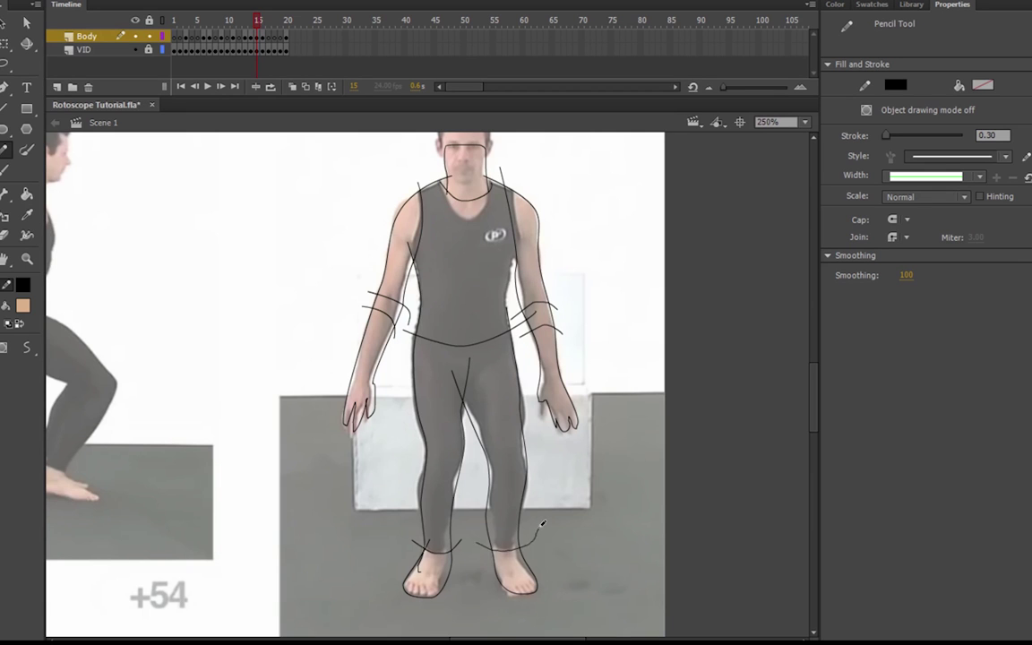
Trace the face and the figure's right arm with its hand on frame 18 of the Body layer.
{"action": "key", "text": "period"}
{"action": "key", "text": "period"}
{"action": "key", "text": "period"}
{"action": "key", "text": "period"}
{"action": "key", "text": "period"}
{"action": "left_click_drag", "start_coordinate": [816, 406], "coordinate": [817, 394]}
{"action": "key", "text": "comma"}
{"action": "key", "text": "comma"}
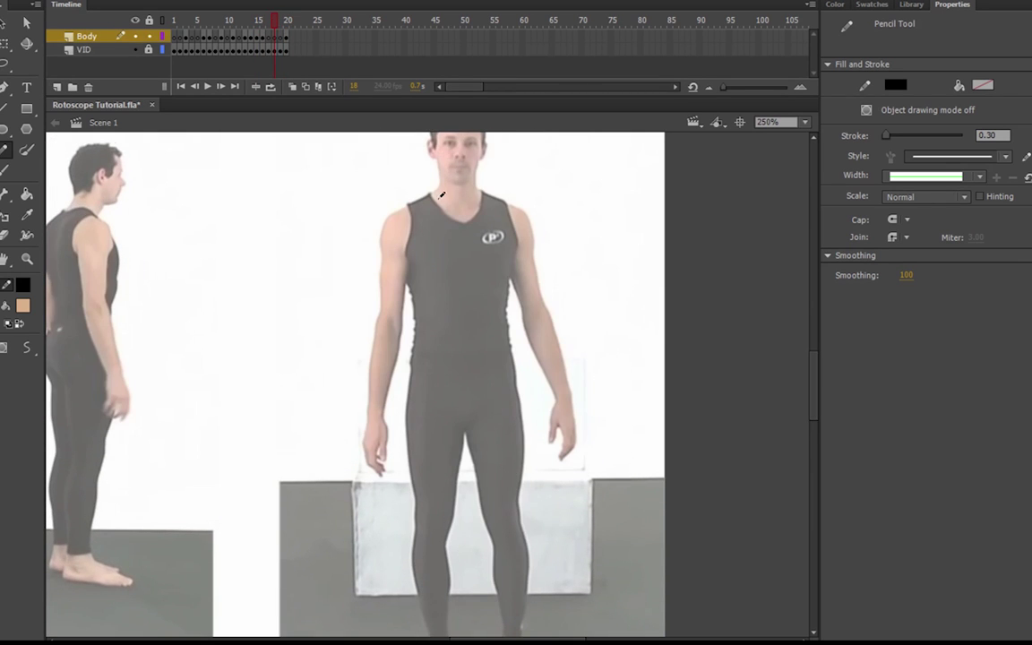
{"action": "left_click_drag", "start_coordinate": [438, 198], "coordinate": [479, 194]}
{"action": "mouse_move", "coordinate": [442, 188]}
{"action": "left_mouse_down"}
{"action": "mouse_move", "coordinate": [418, 200]}
{"action": "mouse_move", "coordinate": [372, 390]}
{"action": "mouse_move", "coordinate": [392, 413]}
{"action": "mouse_move", "coordinate": [409, 199]}
{"action": "left_mouse_up"}
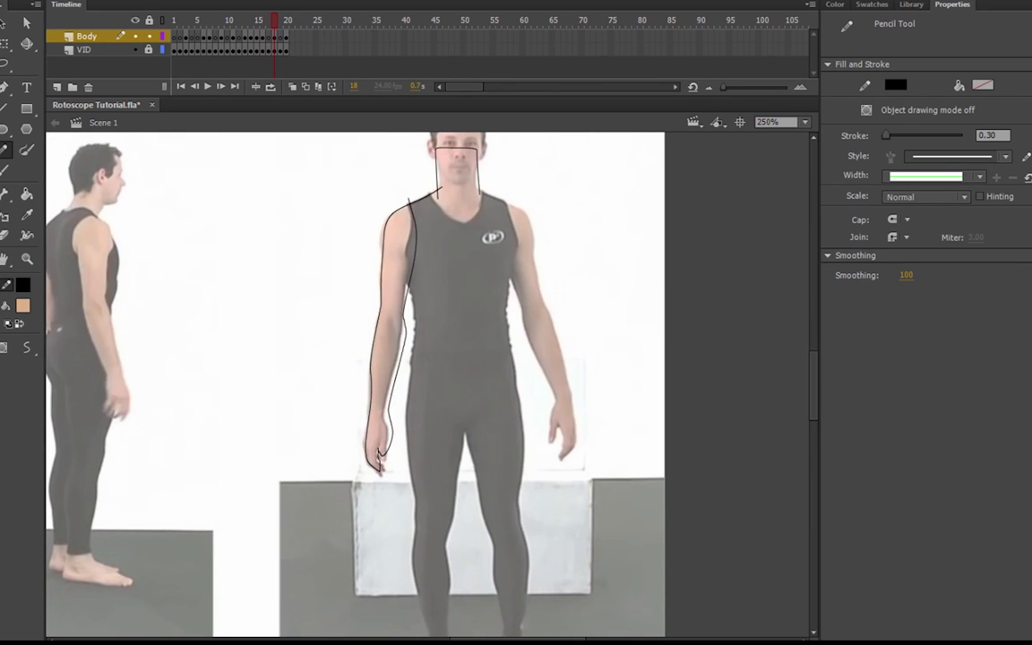
Trace the figure's right side, waistline and legs on frame 18 of the Body layer.
{"action": "left_click_drag", "start_coordinate": [403, 272], "coordinate": [417, 574]}
{"action": "left_click_drag", "start_coordinate": [814, 372], "coordinate": [813, 382]}
{"action": "mouse_move", "coordinate": [415, 457]}
{"action": "left_mouse_down"}
{"action": "mouse_move", "coordinate": [451, 555]}
{"action": "mouse_move", "coordinate": [467, 333]}
{"action": "left_mouse_up"}
{"action": "mouse_move", "coordinate": [401, 287]}
{"action": "left_mouse_down"}
{"action": "mouse_move", "coordinate": [493, 293]}
{"action": "mouse_move", "coordinate": [452, 556]}
{"action": "left_mouse_up"}
{"action": "left_click_drag", "start_coordinate": [482, 237], "coordinate": [457, 452]}
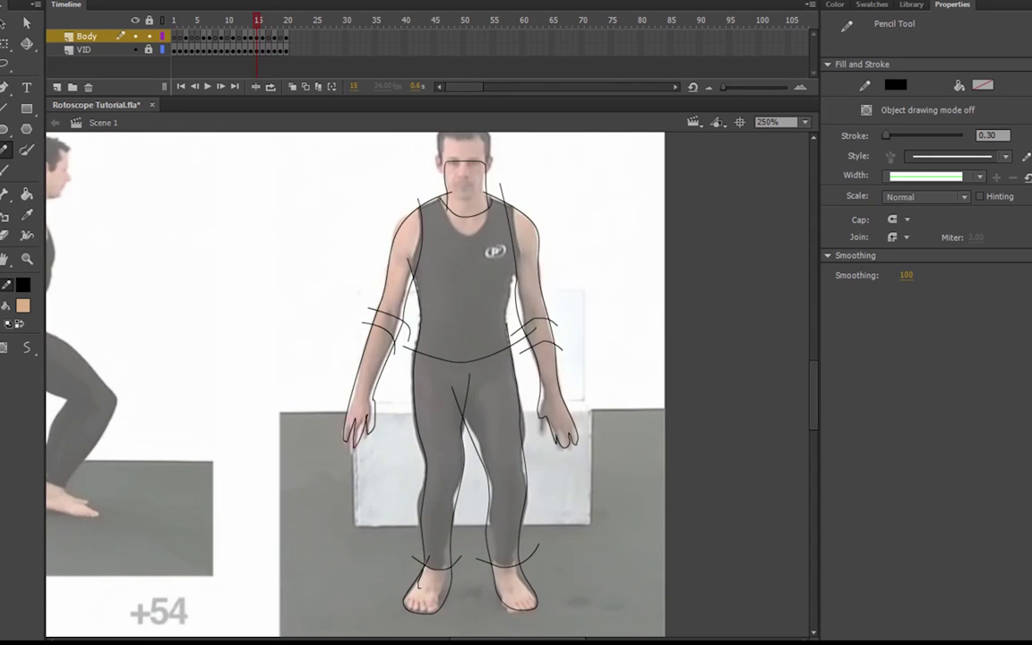
Draw the ankle and foot lines on frames 15 and 18 and a line across the figure's right elbow on frame 18.
{"action": "left_click_drag", "start_coordinate": [412, 564], "coordinate": [437, 598]}
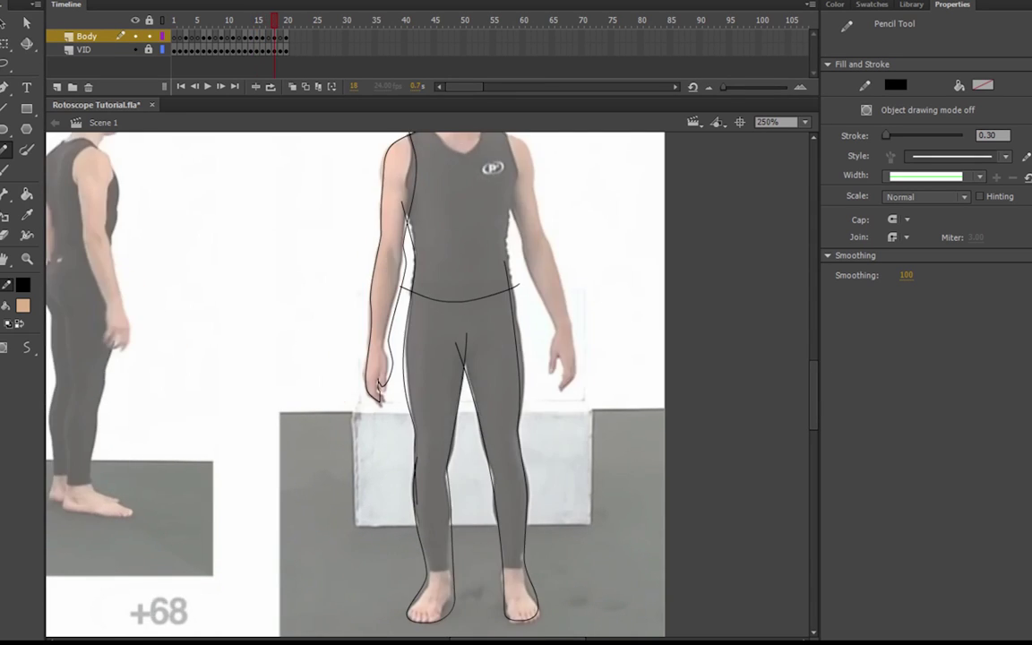
{"action": "left_click_drag", "start_coordinate": [418, 582], "coordinate": [453, 611]}
{"action": "left_click_drag", "start_coordinate": [507, 574], "coordinate": [525, 595]}
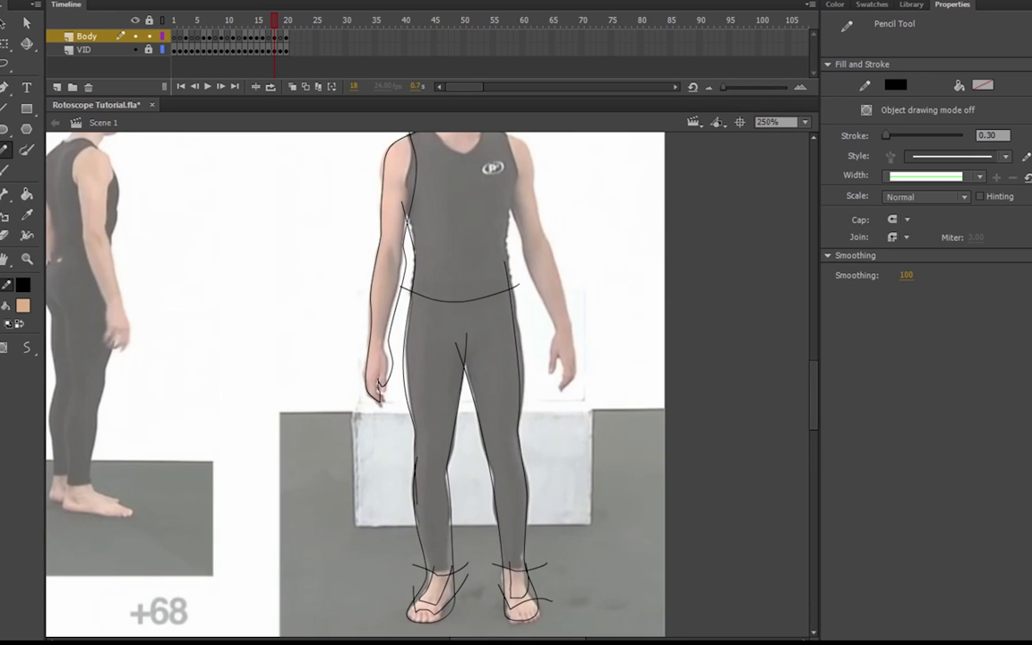
{"action": "left_click_drag", "start_coordinate": [362, 272], "coordinate": [410, 275]}
Trace the remaining upper-body lines around the face, left elbow and shoulders on the Body layer.
{"action": "scroll", "coordinate": [538, 240], "scroll_direction": "up", "scroll_amount": 3}
{"action": "mouse_move", "coordinate": [484, 276]}
{"action": "left_mouse_down"}
{"action": "mouse_move", "coordinate": [519, 288]}
{"action": "mouse_move", "coordinate": [576, 478]}
{"action": "mouse_move", "coordinate": [553, 456]}
{"action": "mouse_move", "coordinate": [492, 334]}
{"action": "left_mouse_up"}
{"action": "mouse_move", "coordinate": [520, 433]}
{"action": "left_mouse_down"}
{"action": "mouse_move", "coordinate": [568, 418]}
{"action": "mouse_move", "coordinate": [545, 392]}
{"action": "mouse_move", "coordinate": [568, 399]}
{"action": "left_mouse_up"}
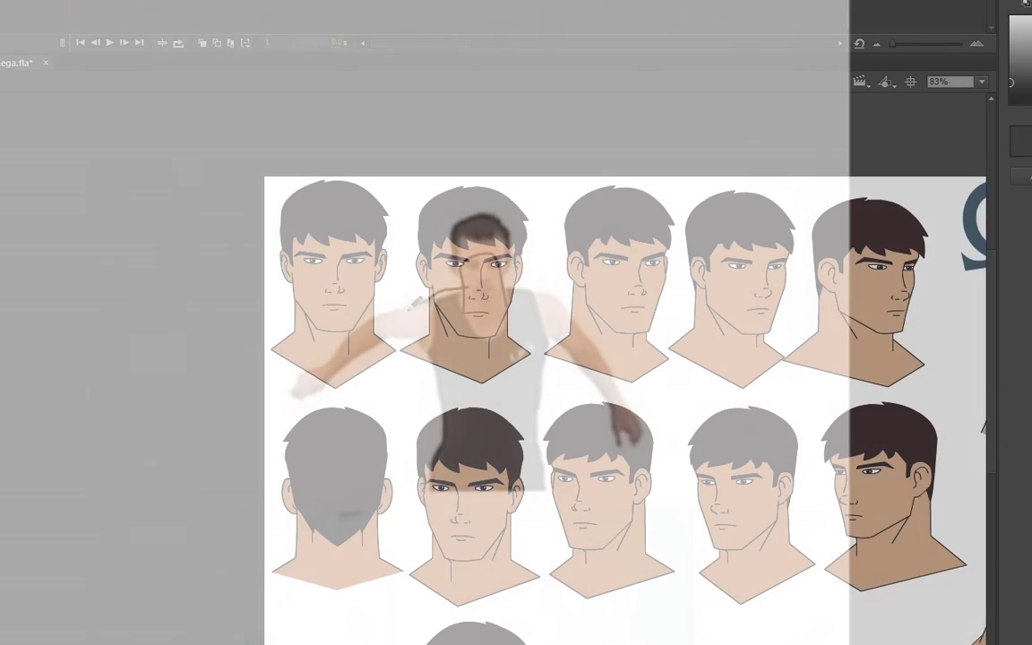
{"action": "mouse_move", "coordinate": [435, 287]}
{"action": "left_mouse_down"}
{"action": "mouse_move", "coordinate": [439, 430]}
{"action": "mouse_move", "coordinate": [532, 283]}
{"action": "left_mouse_up"}
Select the overshooting line ends at the figure's right elbow, armpit, shoulder and side of the neck.
{"action": "scroll", "coordinate": [386, 324], "scroll_direction": "up", "scroll_amount": 1}
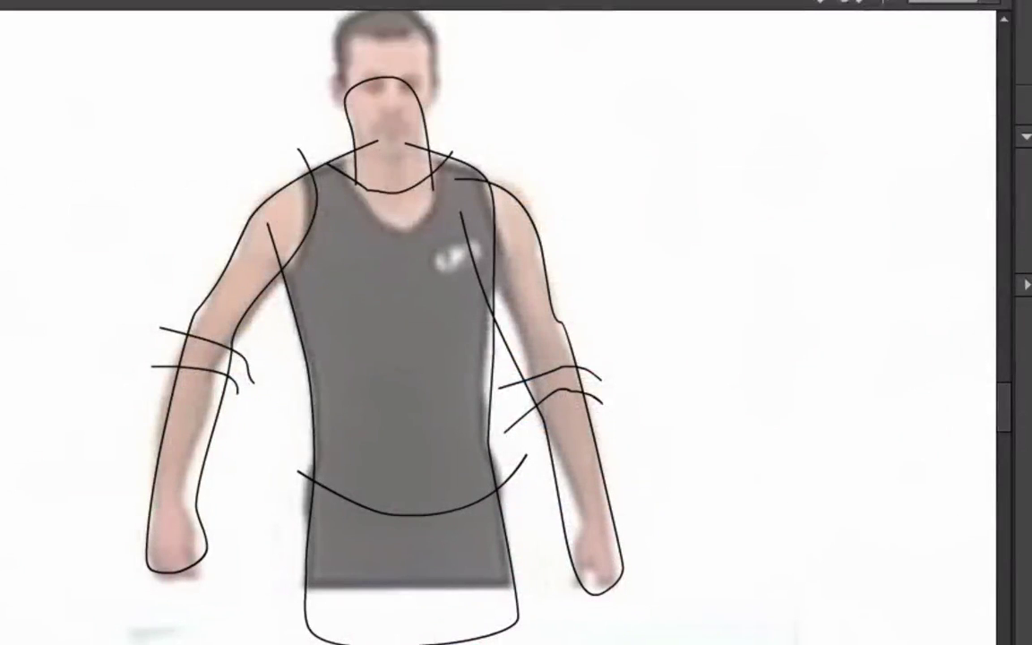
{"action": "left_click_drag", "start_coordinate": [235, 350], "coordinate": [242, 388]}
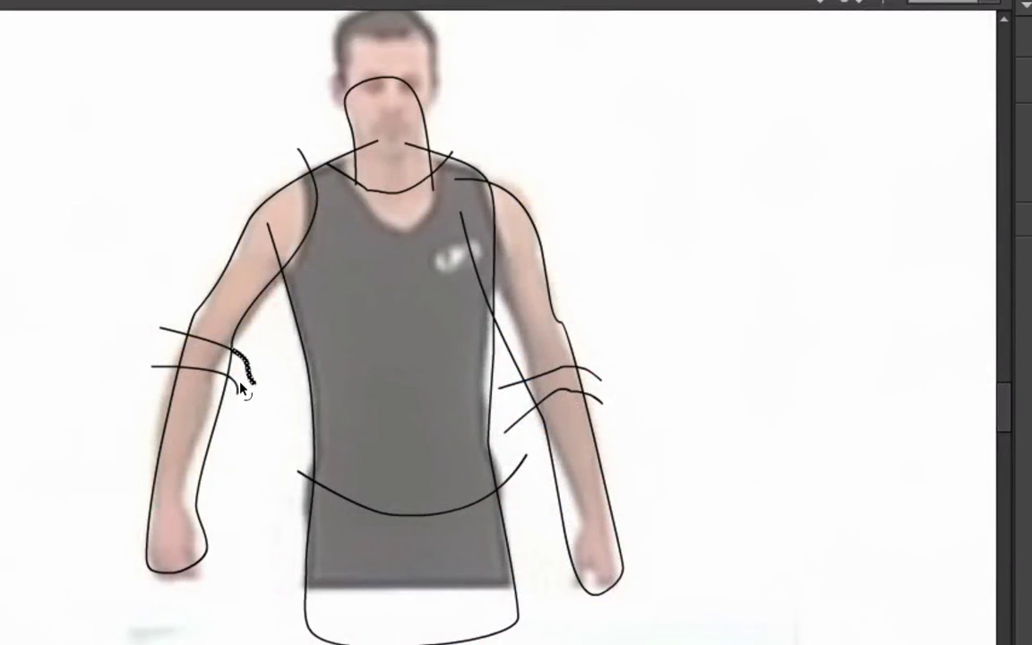
{"action": "left_click", "coordinate": [174, 369]}
{"action": "left_click", "coordinate": [174, 331], "text": "shift"}
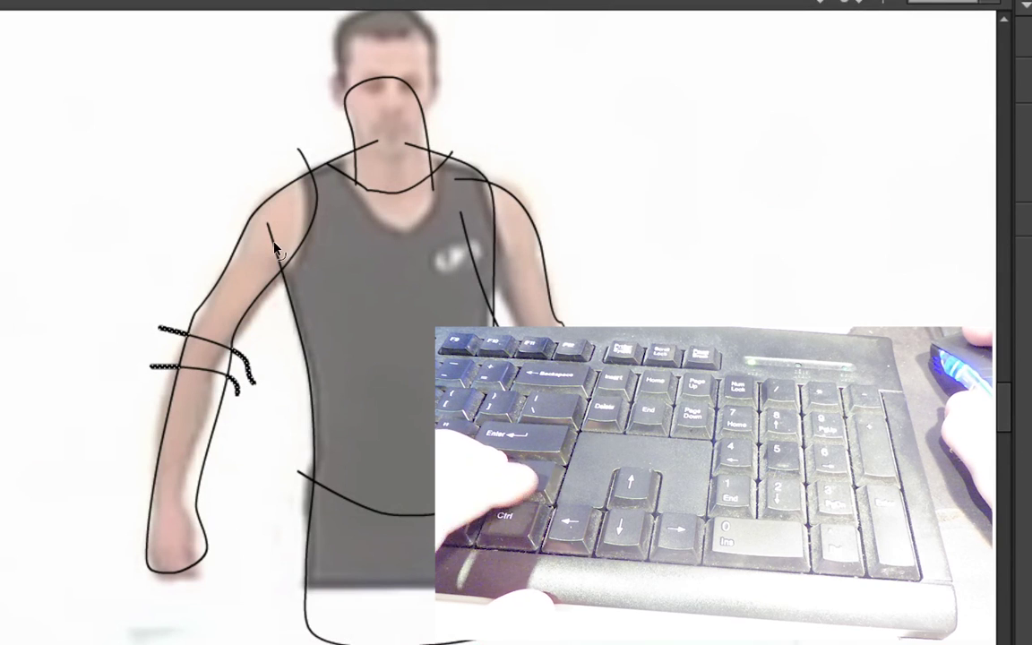
{"action": "left_click", "coordinate": [274, 245], "text": "shift"}
{"action": "left_click", "coordinate": [303, 161], "text": "shift"}
{"action": "left_click", "coordinate": [367, 160], "text": "shift"}
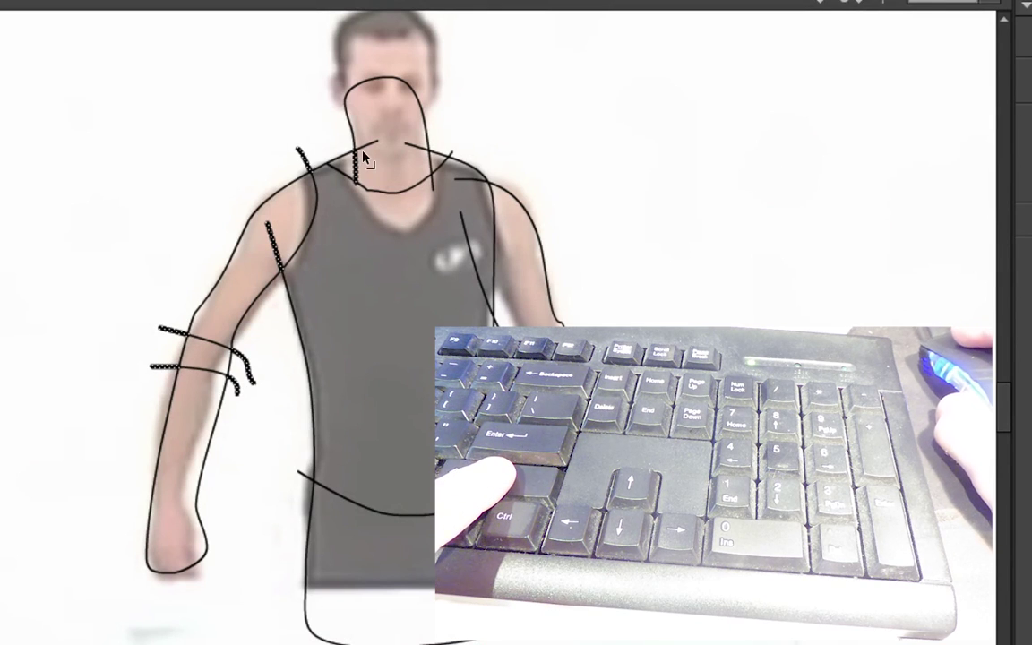
Add the overshooting line ends at the other side of the neck, left shoulder, waistline and left elbow to the selection.
{"action": "left_click", "coordinate": [439, 166], "text": "shift"}
{"action": "left_click", "coordinate": [478, 182], "text": "shift"}
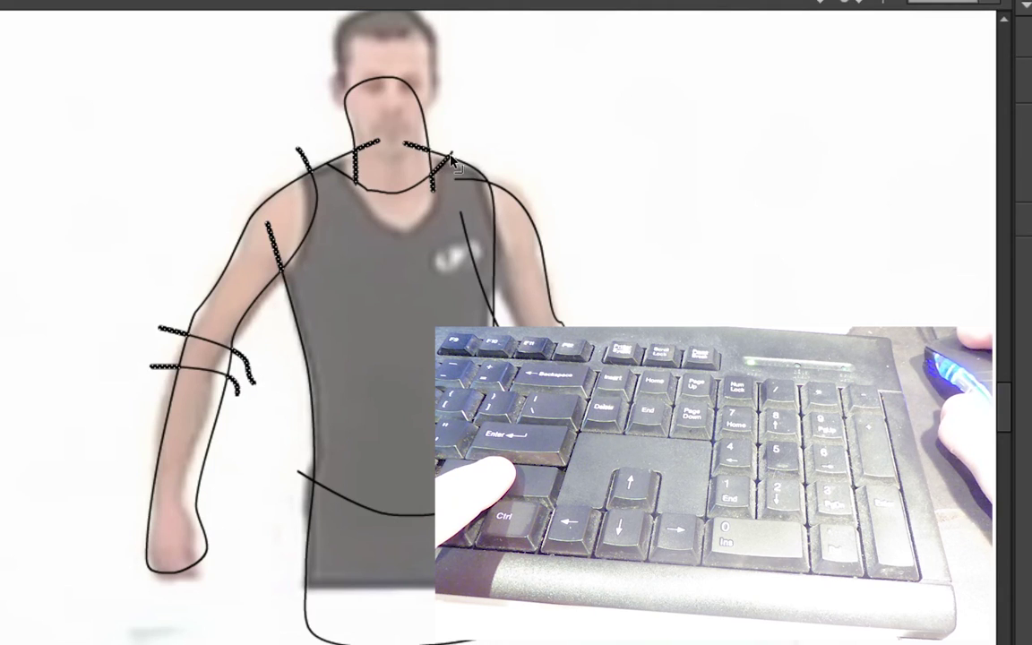
{"action": "left_click", "coordinate": [470, 247], "text": "shift"}
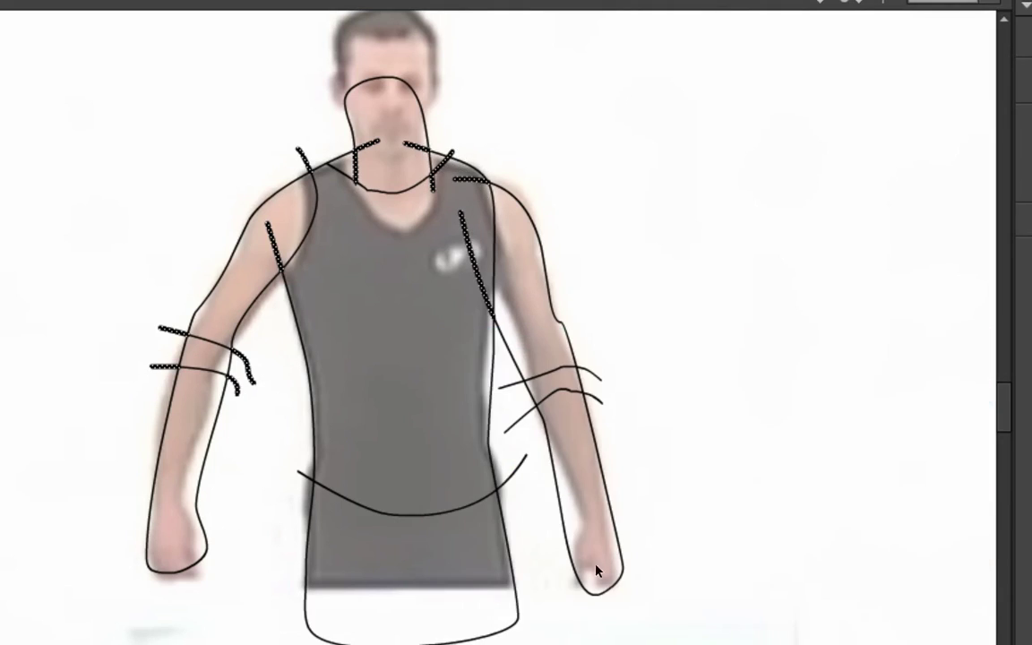
{"action": "left_click", "coordinate": [305, 483], "text": "shift"}
{"action": "left_click", "coordinate": [513, 391], "text": "shift"}
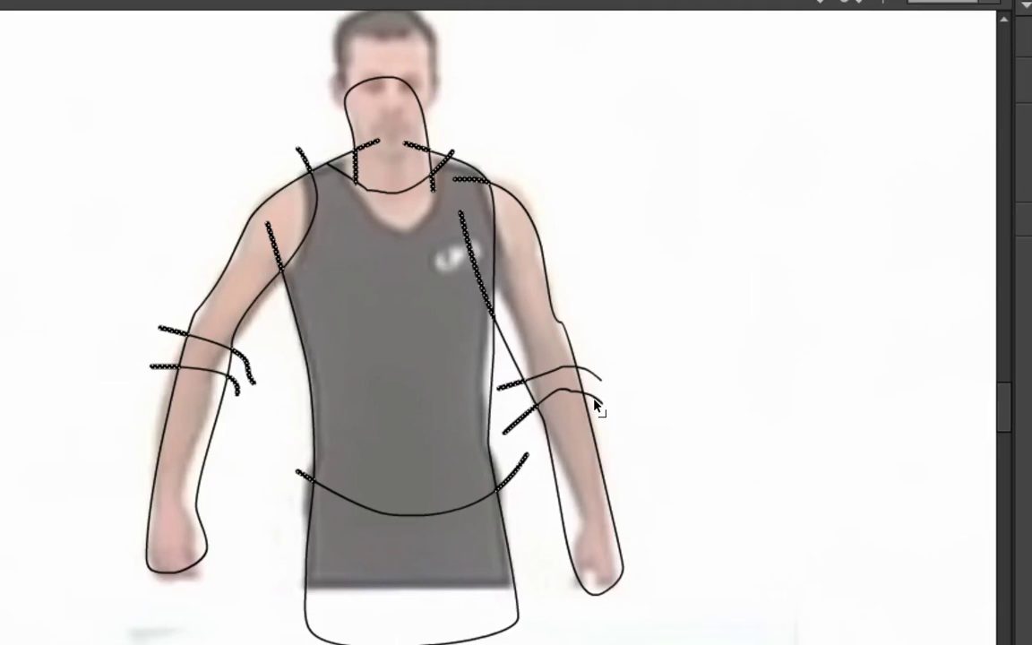
{"action": "left_click", "coordinate": [594, 400], "text": "shift"}
{"action": "left_click", "coordinate": [595, 378], "text": "shift"}
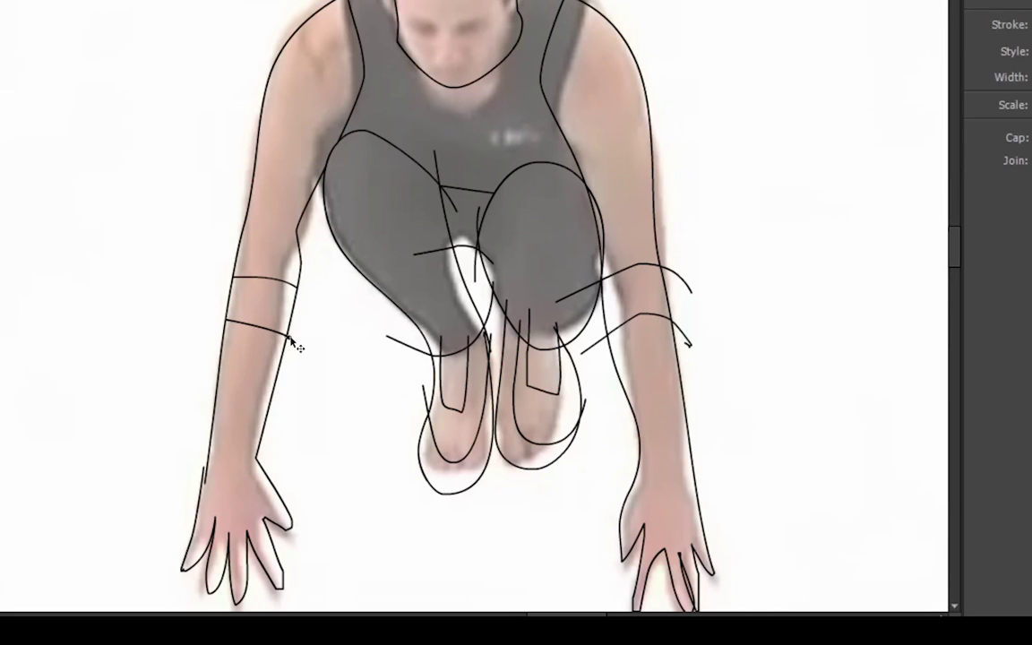
On the crouching pose, remove the stray wrist segment and select the overshooting line ends around the legs, ankles and feet.
{"action": "left_click", "coordinate": [225, 475]}
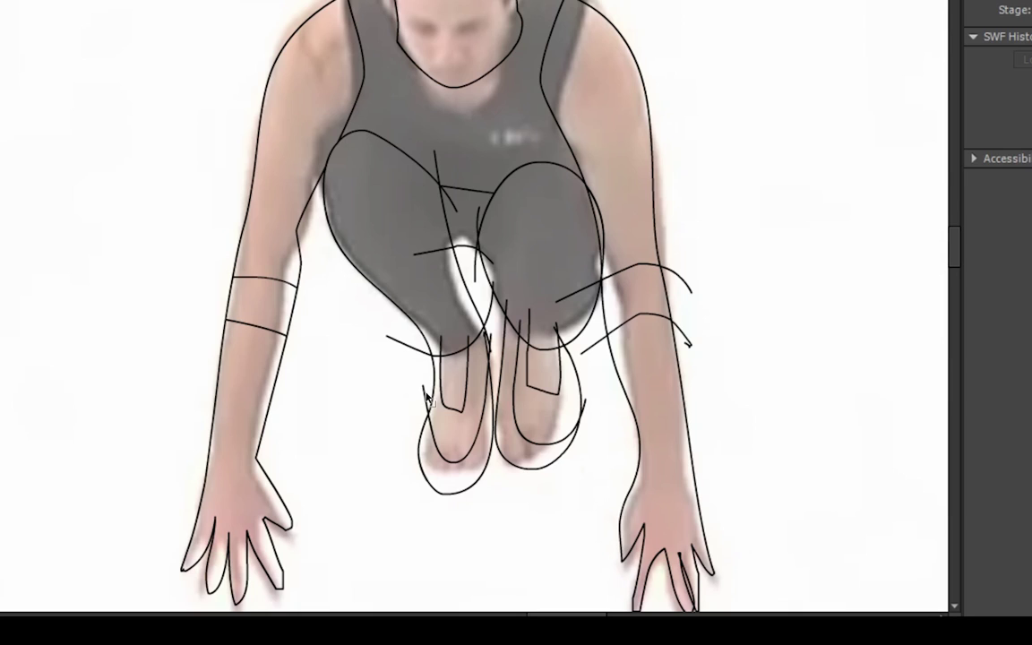
{"action": "left_click", "coordinate": [427, 395]}
{"action": "left_click", "coordinate": [410, 347], "text": "shift"}
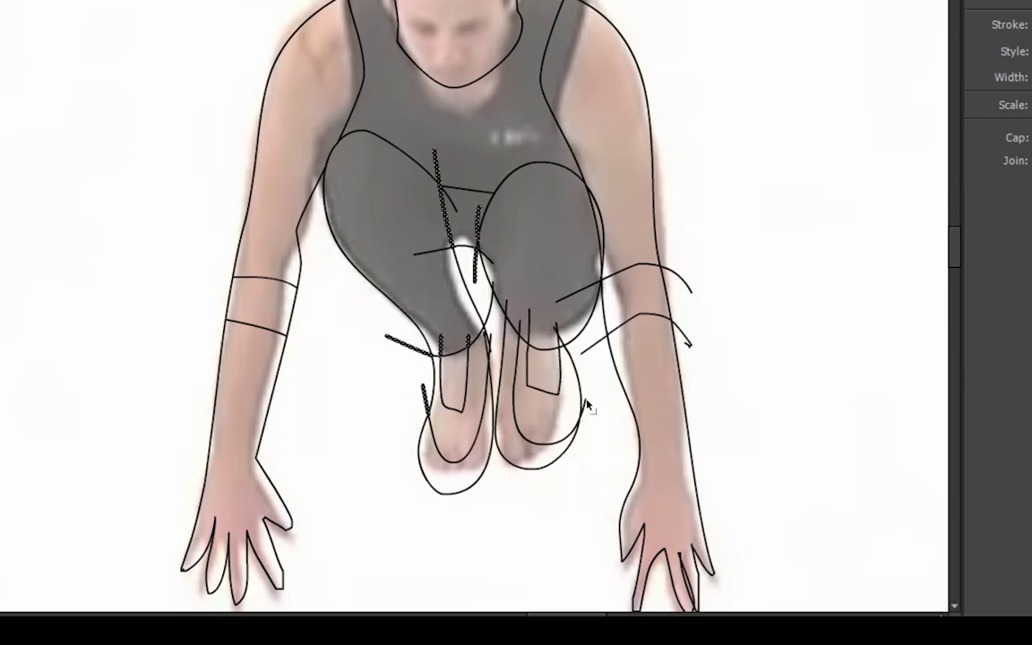
{"action": "left_click", "coordinate": [559, 329]}
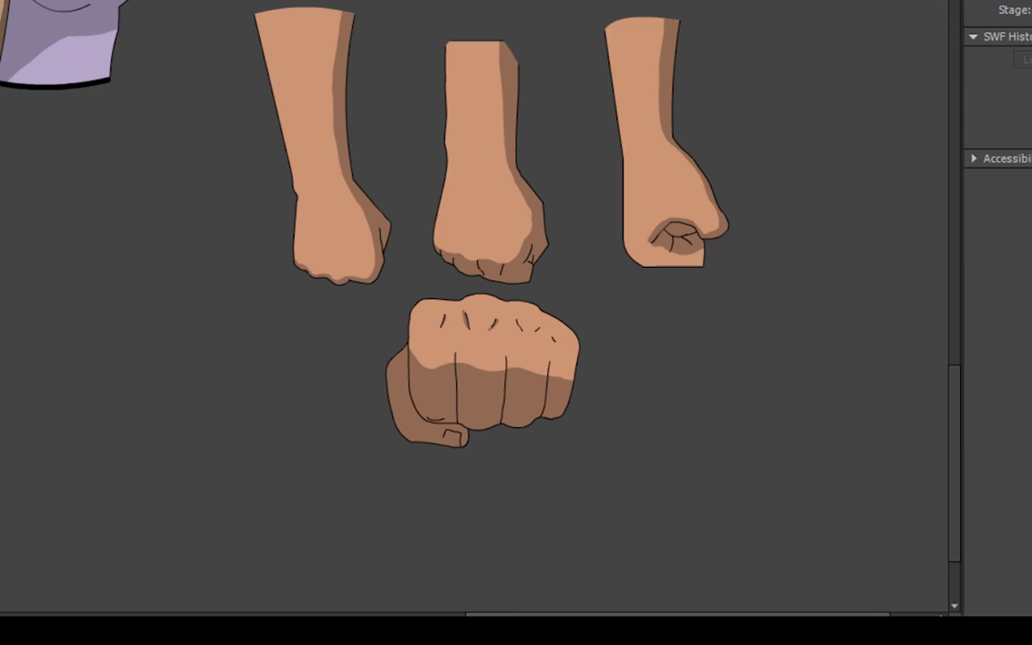
Copy a head from the head turnaround sheet and place it over the standing figure's head in the rotoscope document.
{"action": "scroll", "coordinate": [633, 230], "scroll_direction": "right", "scroll_amount": 2}
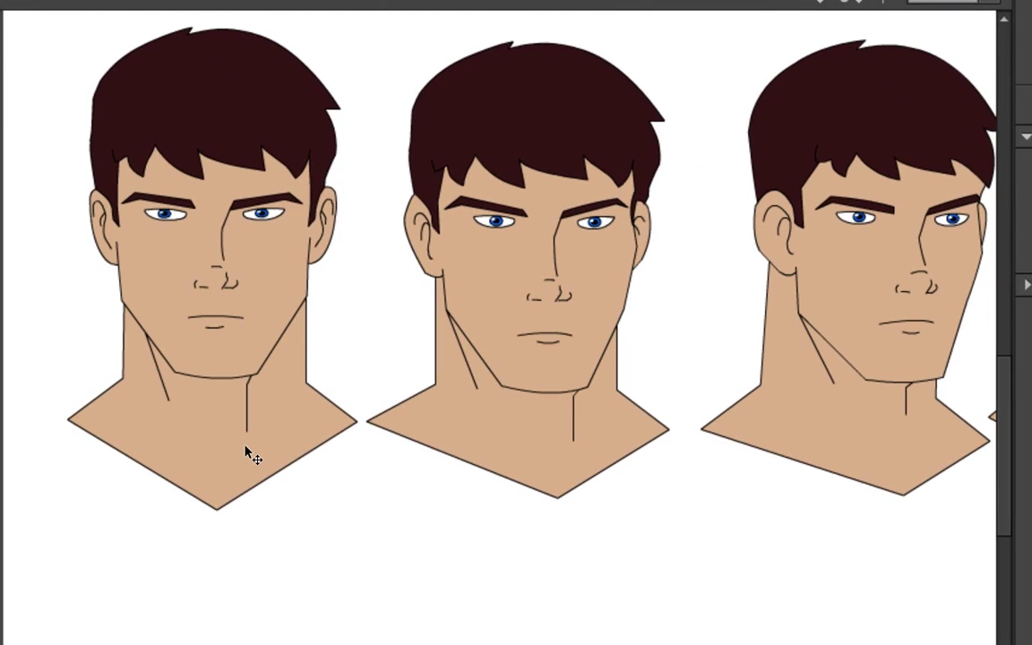
{"action": "scroll", "coordinate": [448, 269], "scroll_direction": "right", "scroll_amount": 5}
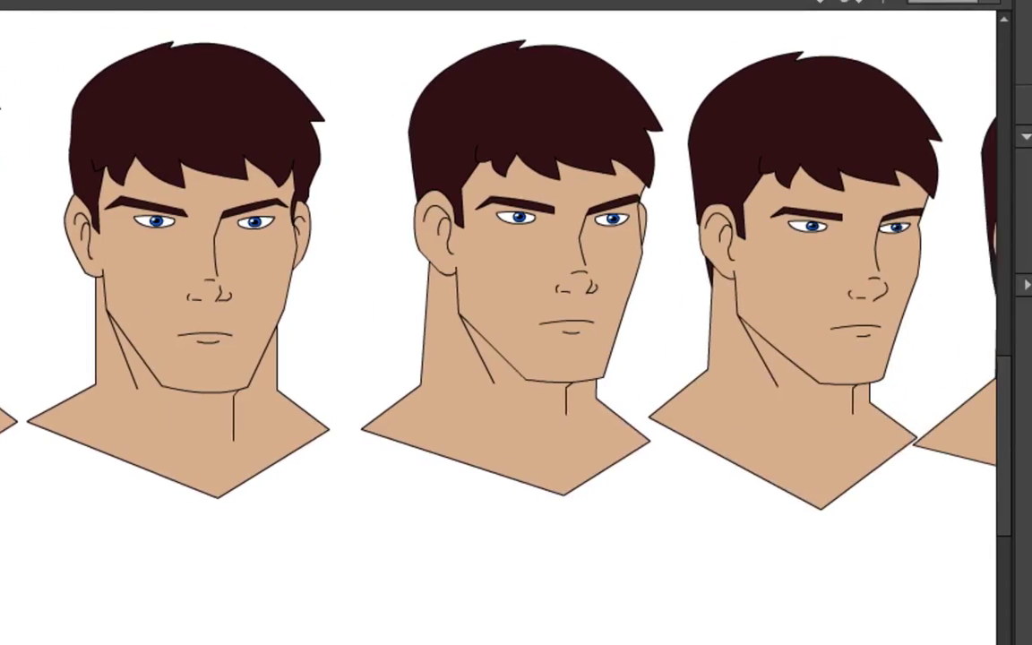
{"action": "left_click", "coordinate": [95, 109]}
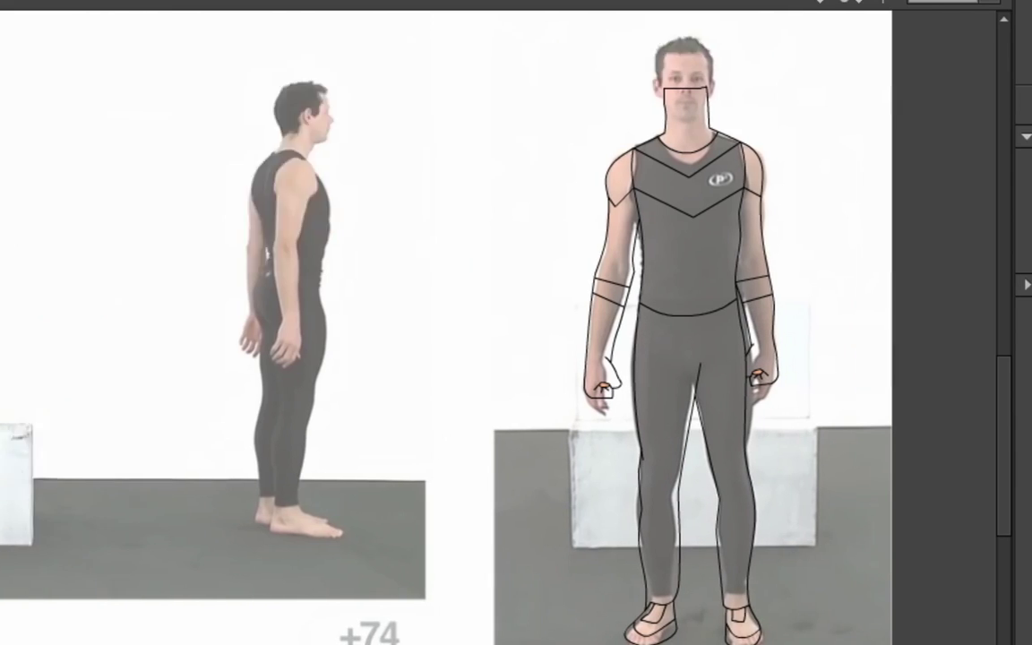
{"action": "key", "text": "period"}
{"action": "scroll", "coordinate": [459, 260], "scroll_direction": "up", "scroll_amount": 5}
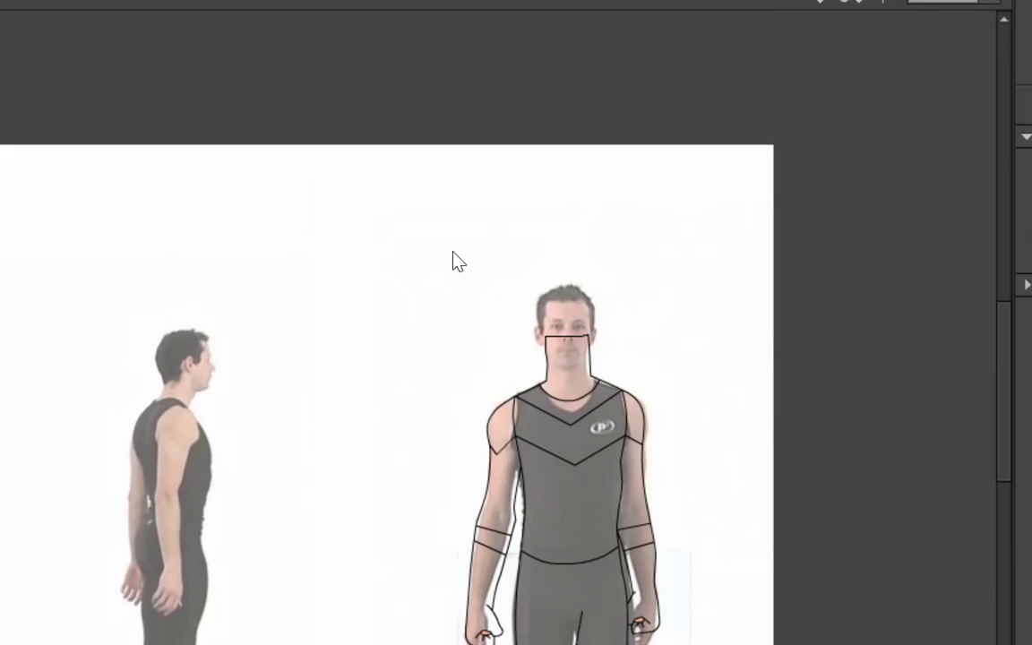
{"action": "left_click_drag", "start_coordinate": [369, 200], "coordinate": [708, 550]}
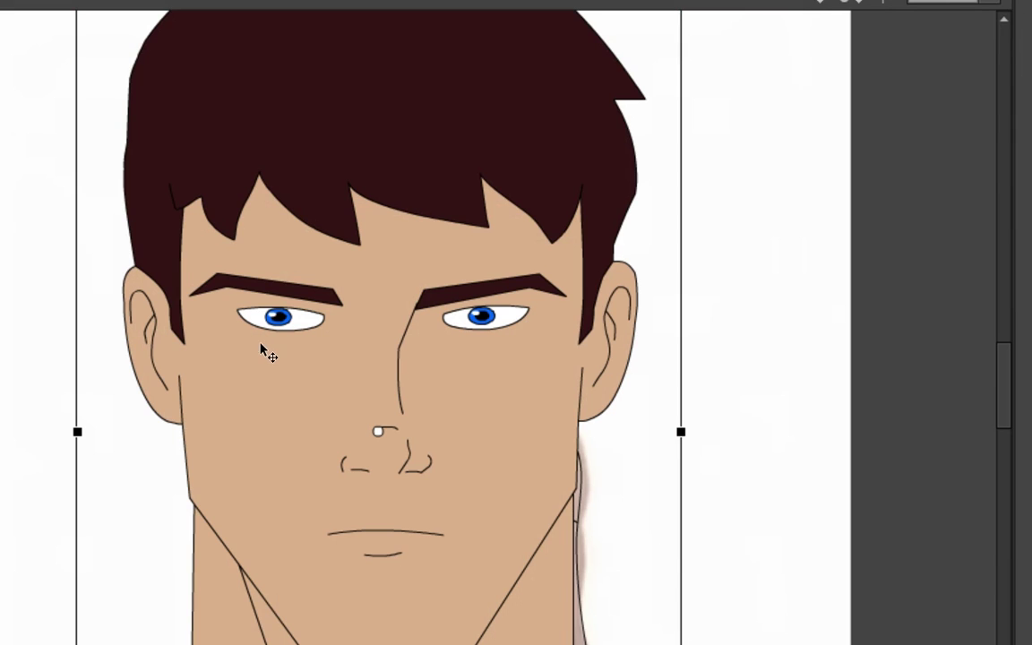
Open the pasted head for editing and delete its neck and shoulder base.
{"action": "double_click", "coordinate": [261, 347]}
{"action": "left_click", "coordinate": [176, 477]}
{"action": "left_click", "coordinate": [219, 597]}
{"action": "key", "text": "Delete"}
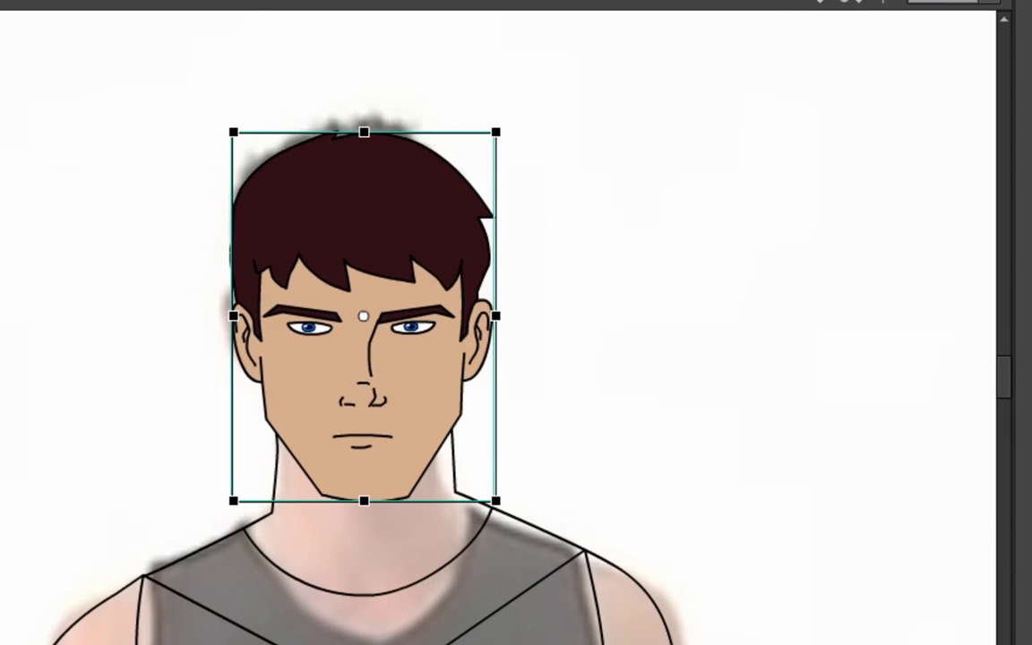
Nudge the neckless head upward over the figure's neck outline and deselect it.
{"action": "key", "text": "ctrl+alt+shift+o"}
{"action": "key", "text": "Up"}
{"action": "key", "text": "Up"}
{"action": "key", "text": "Up"}
{"action": "key", "text": "Up"}
{"action": "key", "text": "Down"}
{"action": "key", "text": "Down"}
{"action": "left_click", "coordinate": [591, 289]}
{"action": "key", "text": "ctrl+alt+shift+o"}
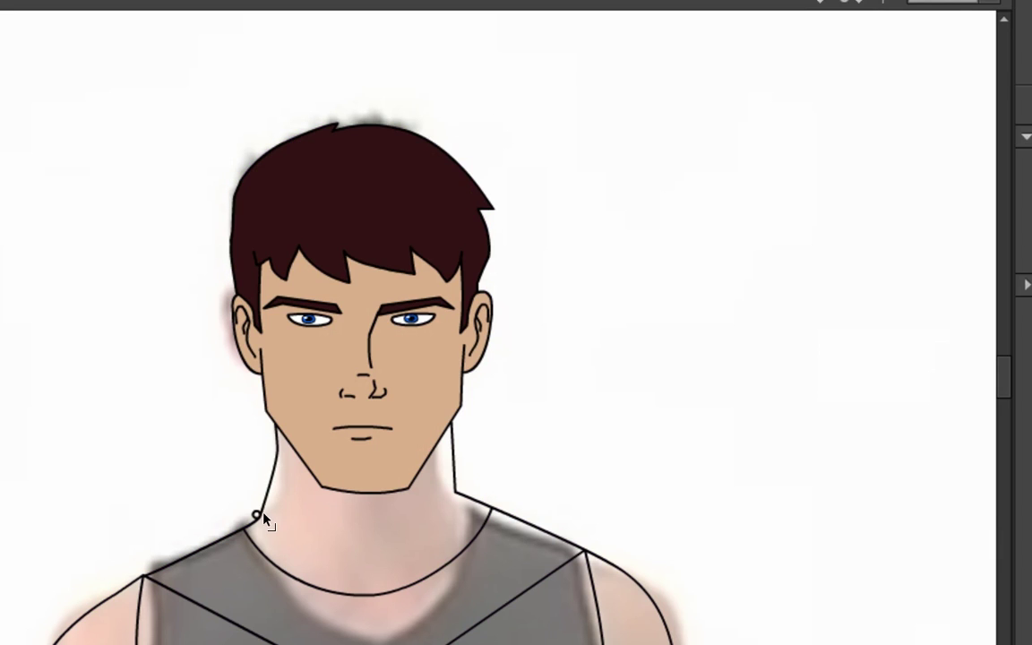
Reshape the left line of the neck outline with the head taken away, and paste the head back in place.
{"action": "left_click_drag", "start_coordinate": [257, 516], "coordinate": [271, 452]}
{"action": "right_click", "coordinate": [302, 395]}
{"action": "left_click", "coordinate": [336, 155]}
{"action": "mouse_move", "coordinate": [251, 328]}
{"action": "left_mouse_down"}
{"action": "mouse_move", "coordinate": [280, 477]}
{"action": "mouse_move", "coordinate": [270, 301]}
{"action": "mouse_move", "coordinate": [266, 328]}
{"action": "left_mouse_up"}
{"action": "key", "text": "Delete"}
{"action": "right_click", "coordinate": [553, 224]}
{"action": "left_click", "coordinate": [681, 341]}
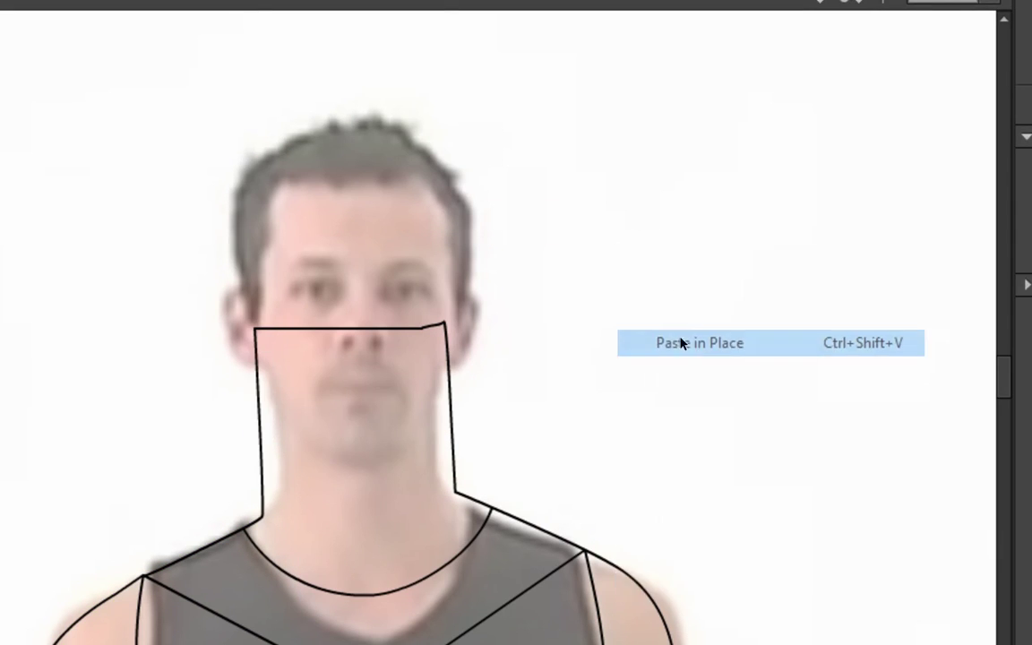
Cut the head, pull the neck outline's upper left corner inward, paste the head back in place and save the document.
{"action": "right_click", "coordinate": [343, 207]}
{"action": "left_click", "coordinate": [394, 220]}
{"action": "left_click_drag", "start_coordinate": [255, 328], "coordinate": [263, 328]}
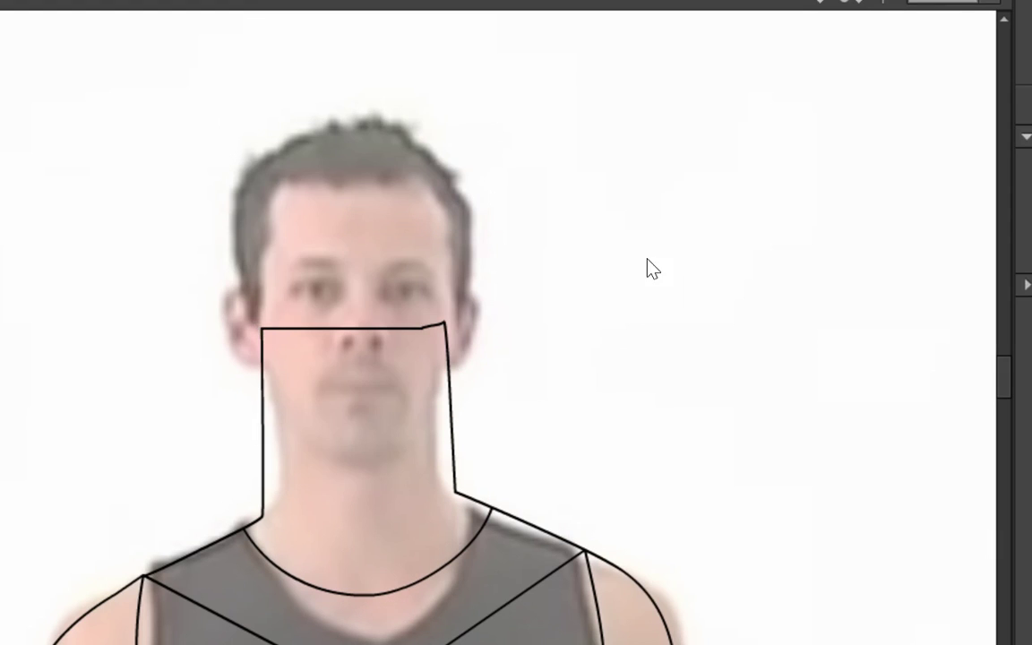
{"action": "right_click", "coordinate": [649, 259]}
{"action": "left_click", "coordinate": [735, 361]}
{"action": "left_click", "coordinate": [708, 222]}
{"action": "key", "text": "ctrl+s"}
Paste the head in place on the adjacent pose and widen the left side of the neck outline beneath it.
{"action": "right_click", "coordinate": [681, 136]}
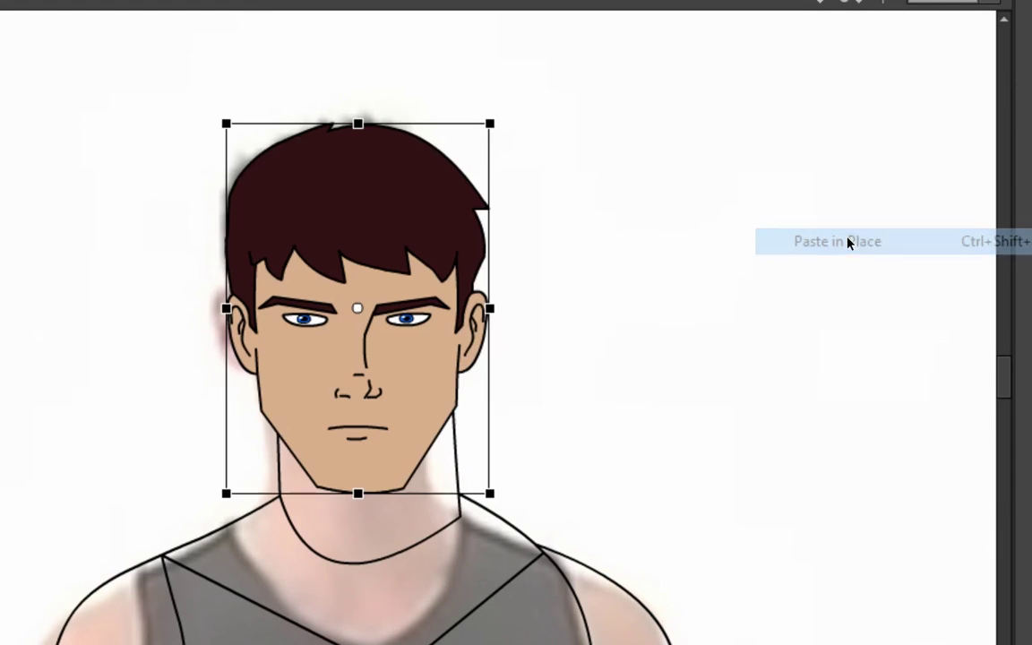
{"action": "left_click", "coordinate": [848, 239]}
{"action": "right_click", "coordinate": [484, 264]}
{"action": "left_click", "coordinate": [502, 219]}
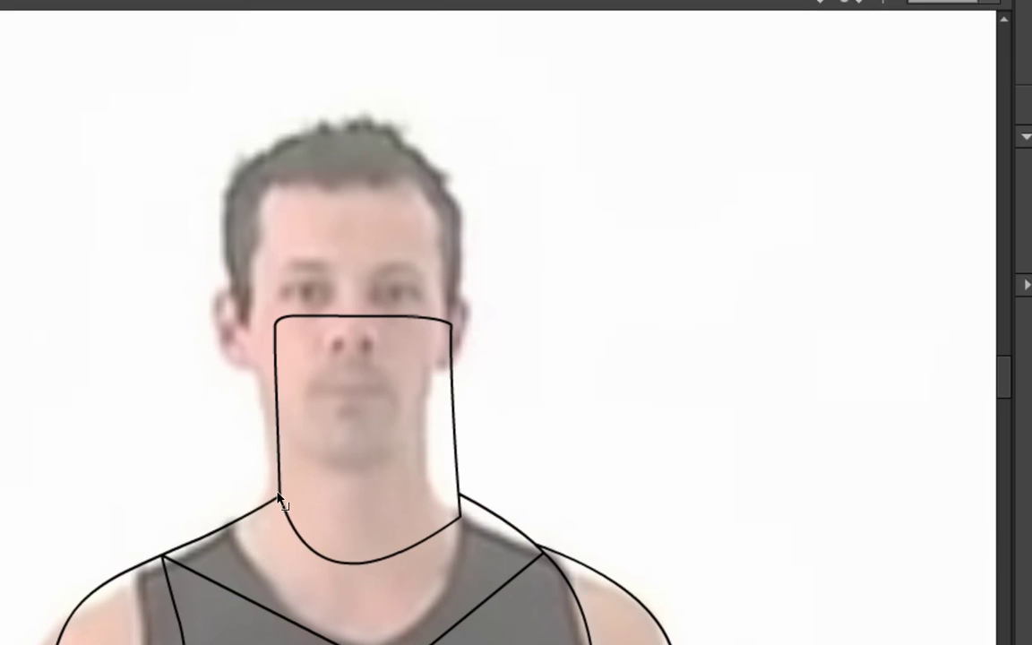
{"action": "right_click", "coordinate": [443, 322]}
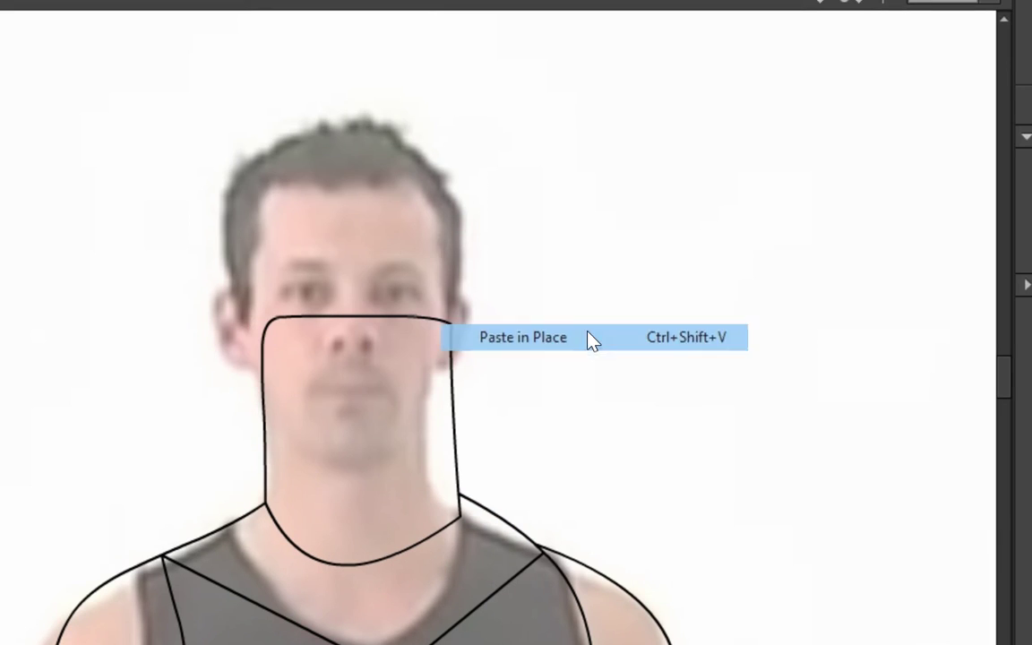
{"action": "left_click", "coordinate": [592, 338]}
{"action": "left_click", "coordinate": [484, 309]}
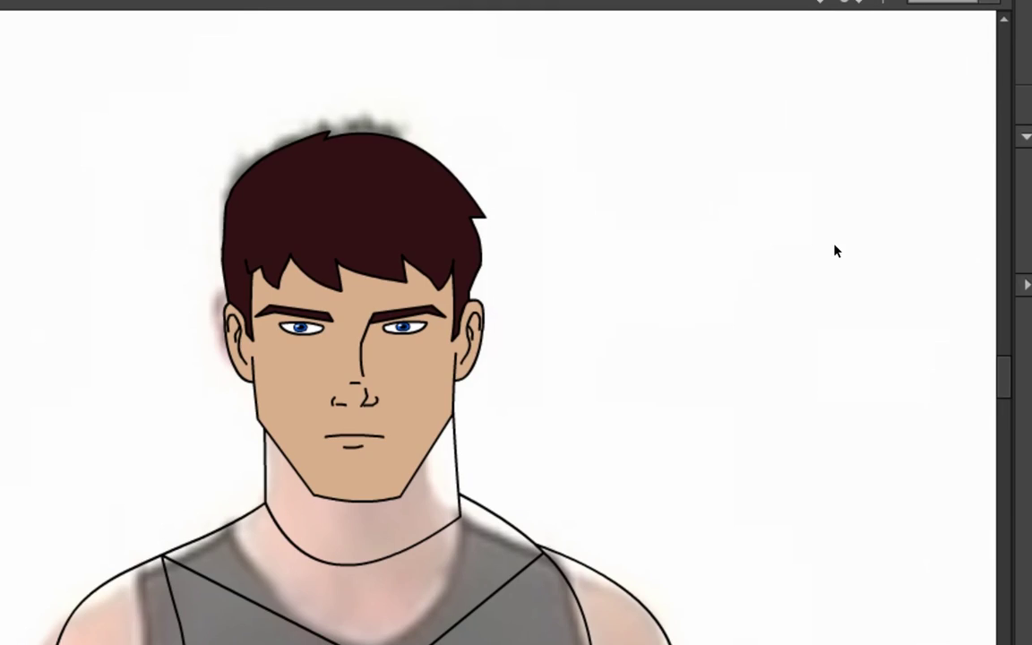
Adjust the head slightly with Free Transform and nudge it down and right over the neck outline.
{"action": "scroll", "coordinate": [847, 269], "scroll_direction": "down", "scroll_amount": 5}
{"action": "scroll", "coordinate": [857, 284], "scroll_direction": "down", "scroll_amount": 2}
{"action": "left_click_drag", "start_coordinate": [700, 237], "coordinate": [789, 421]}
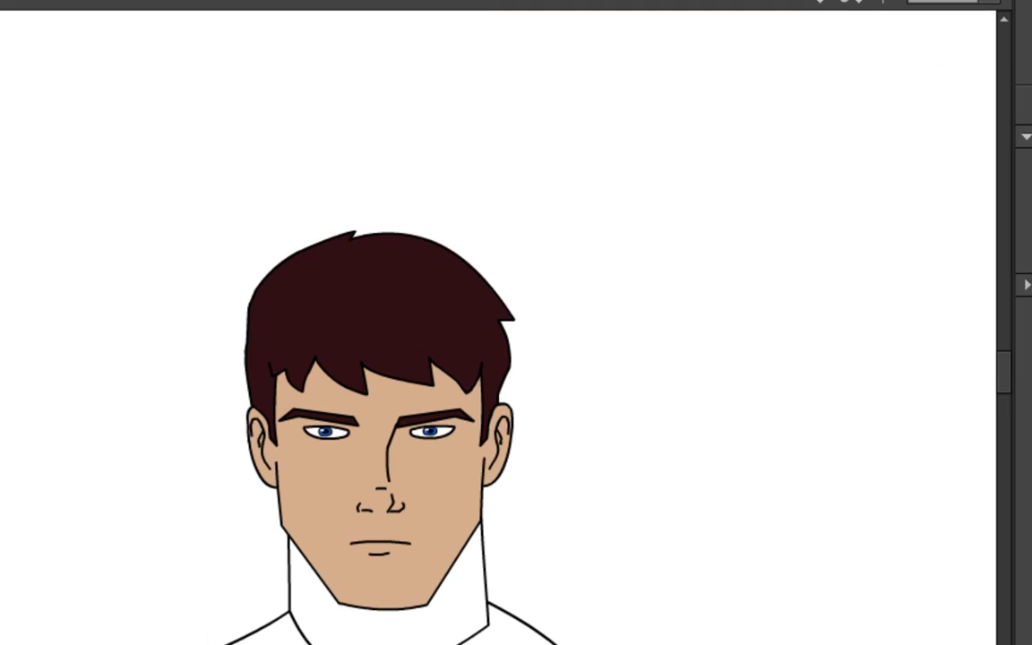
{"action": "key", "text": "q"}
{"action": "left_click_drag", "start_coordinate": [246, 611], "coordinate": [250, 603]}
{"action": "key", "text": "Down"}
{"action": "key", "text": "Down"}
{"action": "key", "text": "Down"}
{"action": "key", "text": "Right"}
{"action": "key", "text": "Right"}
Step through the neighbouring frames and paste the head in place on the headless standing pose with the chevron chest lines.
{"action": "key", "text": "comma"}
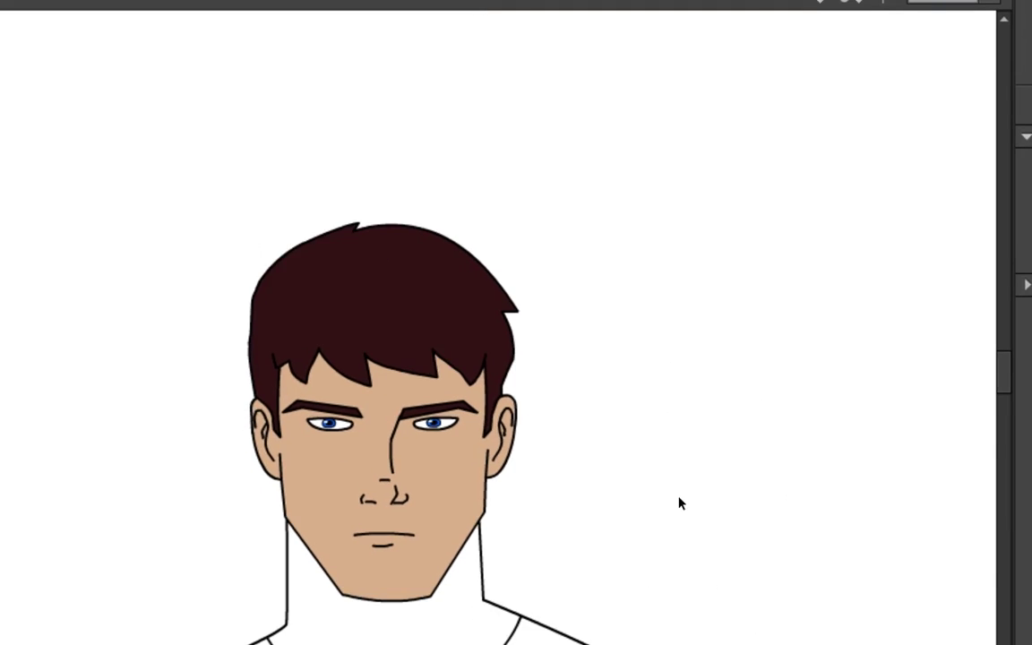
{"action": "scroll", "coordinate": [679, 499], "scroll_direction": "down", "scroll_amount": 3}
{"action": "key", "text": "period"}
{"action": "right_click", "coordinate": [441, 220]}
{"action": "left_click", "coordinate": [627, 242]}
{"action": "key", "text": "period"}
{"action": "right_click", "coordinate": [635, 150]}
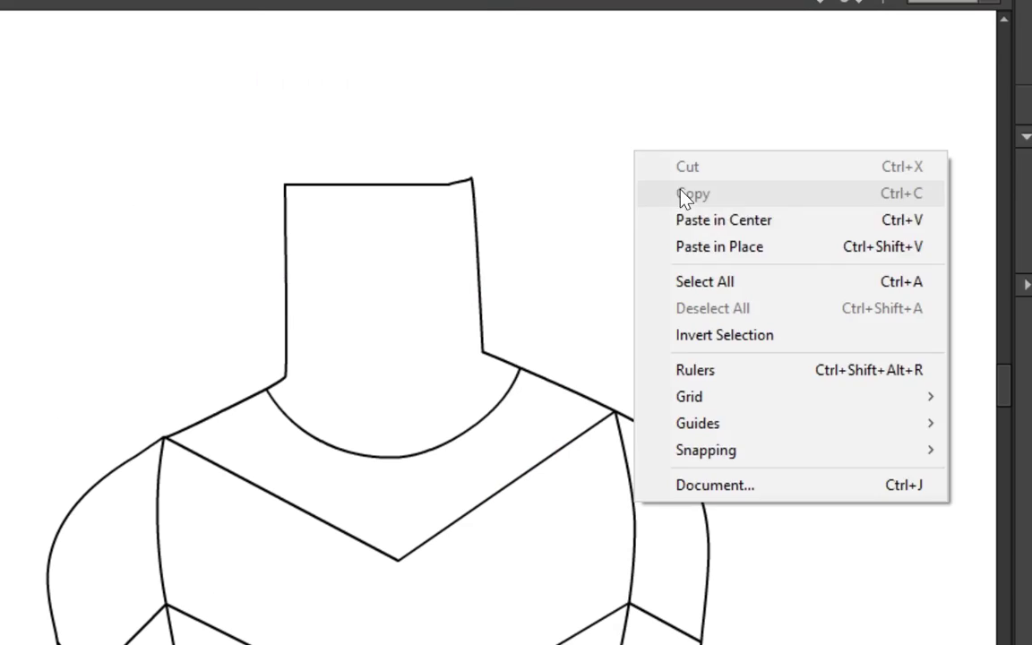
{"action": "left_click", "coordinate": [698, 244]}
Nudge the pasted head down and adjust the left neck line to meet the jaw.
{"action": "key", "text": "Down"}
{"action": "key", "text": "Down"}
{"action": "key", "text": "Down"}
{"action": "key", "text": "Up"}
{"action": "key", "text": "v"}
{"action": "left_click", "coordinate": [314, 385]}
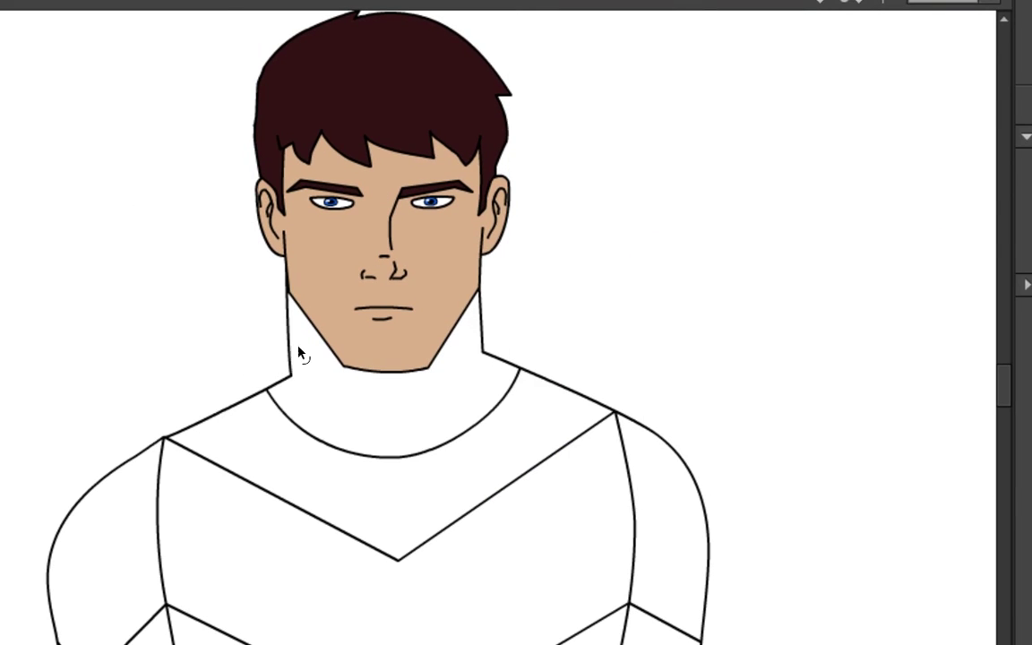
Set the stage view to 100%, advance to another headless pose and paste the head in place there.
{"action": "left_click", "coordinate": [937, 2]}
{"action": "type", "text": "100"}
{"action": "key", "text": "Return"}
{"action": "key", "text": "z"}
{"action": "left_click_drag", "start_coordinate": [260, 329], "coordinate": [438, 573]}
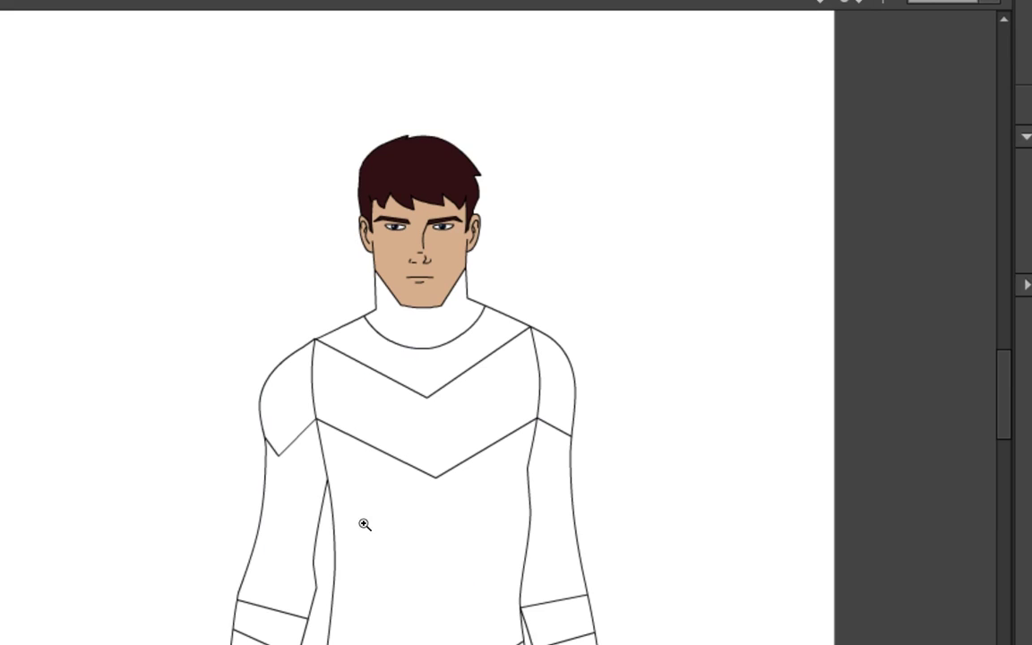
{"action": "key", "text": "period"}
{"action": "key", "text": "period"}
{"action": "key", "text": "v"}
{"action": "key", "text": "period"}
{"action": "right_click", "coordinate": [548, 124]}
{"action": "left_click", "coordinate": [611, 213]}
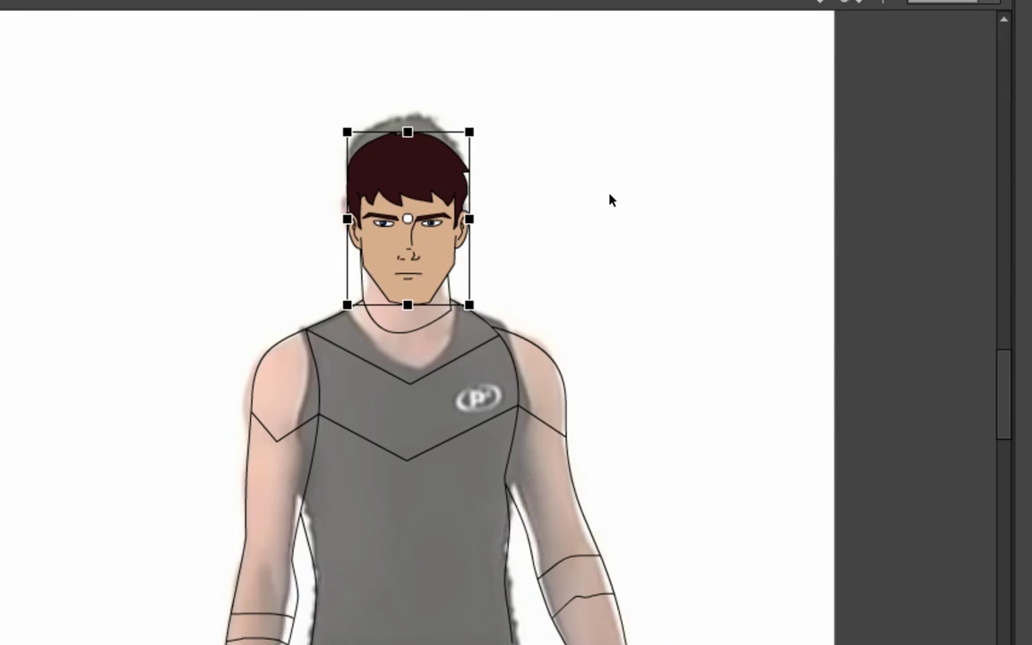
Rotate the pasted head slightly to follow the figure's tilt and save the document.
{"action": "key", "text": "z"}
{"action": "left_click_drag", "start_coordinate": [234, 78], "coordinate": [539, 439]}
{"action": "key", "text": "q"}
{"action": "left_click_drag", "start_coordinate": [446, 418], "coordinate": [447, 417]}
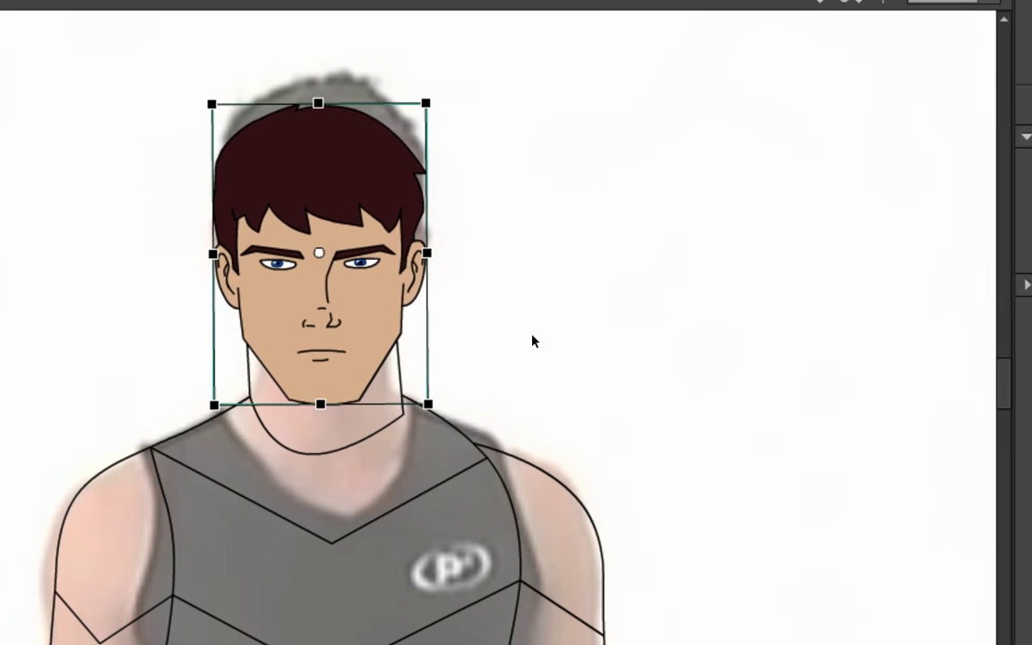
{"action": "left_click", "coordinate": [532, 337]}
{"action": "key", "text": "ctrl+s"}
Advance two frames and paste the head in place over the figure's next pose with raised shoulders.
{"action": "left_click", "coordinate": [406, 191]}
{"action": "key", "text": "period"}
{"action": "key", "text": "period"}
{"action": "right_click", "coordinate": [577, 144]}
{"action": "left_click", "coordinate": [713, 251]}
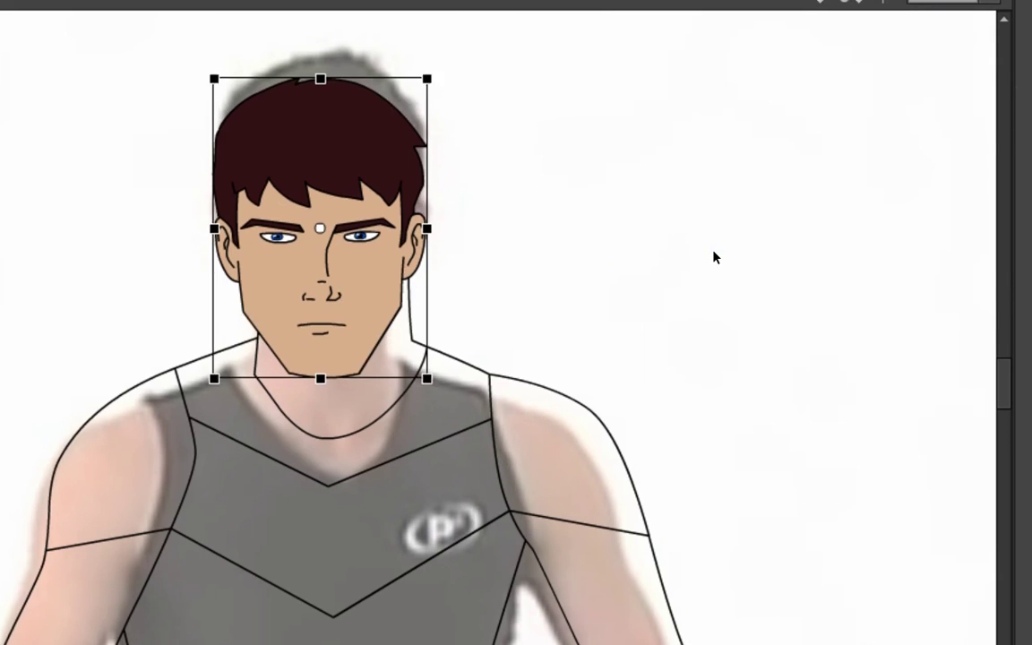
Nudge the current head right, advance to the next headless pose and paste the head in place there.
{"action": "key", "text": "shift+Right"}
{"action": "left_click", "coordinate": [598, 203]}
{"action": "key", "text": "period"}
{"action": "scroll", "coordinate": [619, 267], "scroll_direction": "down", "scroll_amount": 3}
{"action": "scroll", "coordinate": [618, 267], "scroll_direction": "up", "scroll_amount": 3}
{"action": "right_click", "coordinate": [716, 245]}
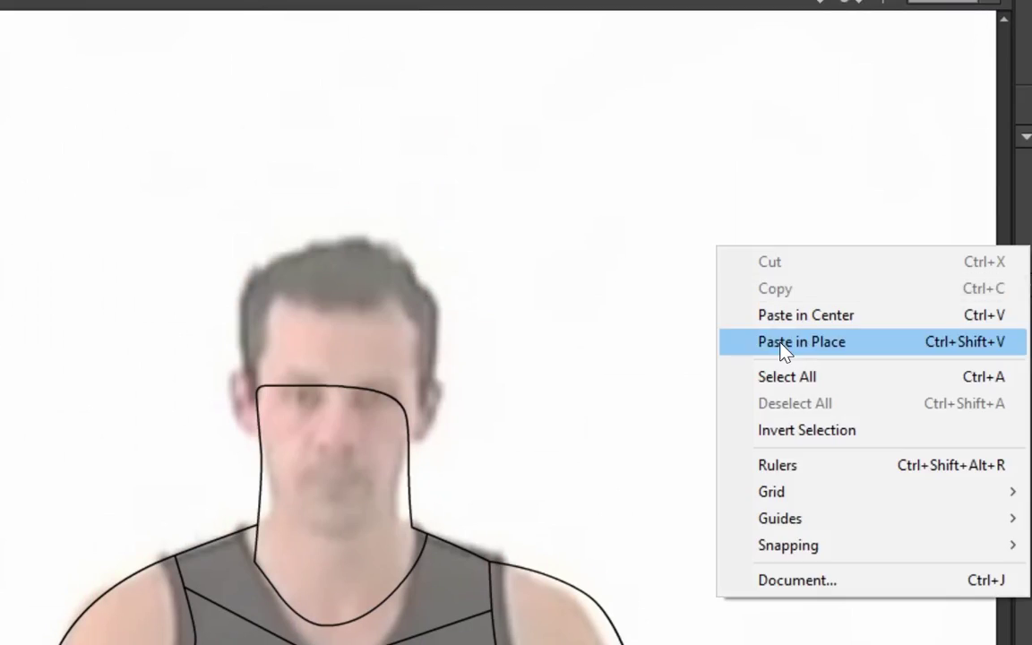
{"action": "left_click", "coordinate": [781, 344]}
Lower the pasted head onto the figure's neck and compare its position across the neighbouring frames.
{"action": "key", "text": "shift+Down"}
{"action": "key", "text": "shift+Down"}
{"action": "key", "text": "shift+Down"}
{"action": "key", "text": "shift+Down"}
{"action": "key", "text": "shift+Down"}
{"action": "key", "text": "shift+Down"}
{"action": "key", "text": "Up"}
{"action": "key", "text": "Up"}
{"action": "key", "text": "Up"}
{"action": "key", "text": "Up"}
{"action": "left_click", "coordinate": [516, 481]}
{"action": "key", "text": "comma"}
{"action": "key", "text": "comma"}
{"action": "key", "text": "period"}
{"action": "key", "text": "period"}
{"action": "key", "text": "period"}
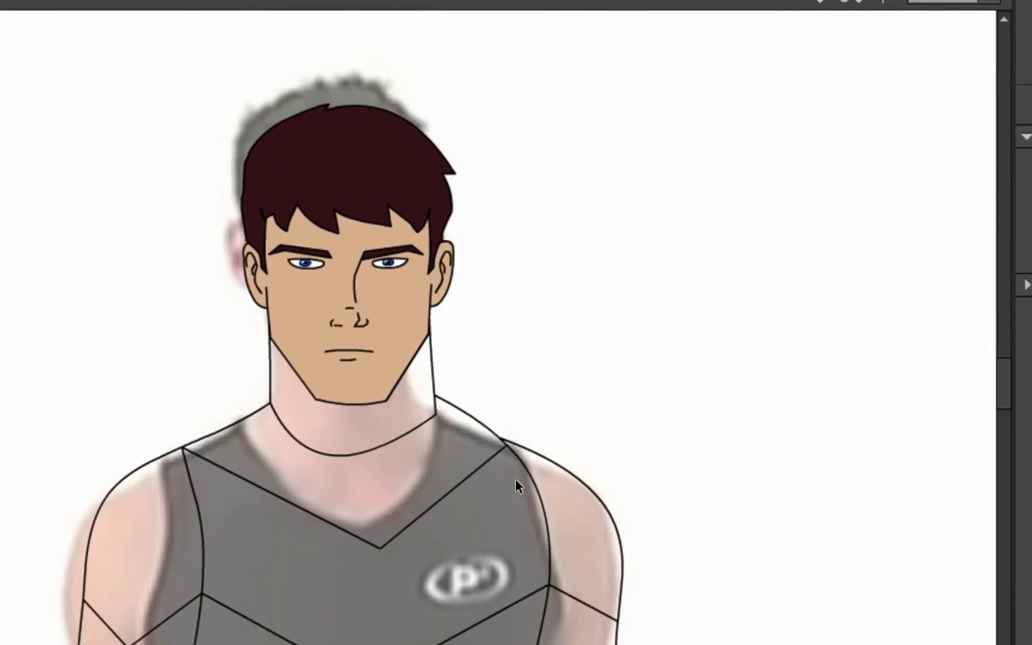
Advance to the following headless pose and paste another copy of the head in place.
{"action": "key", "text": "comma"}
{"action": "left_click", "coordinate": [395, 377]}
{"action": "key", "text": "period"}
{"action": "scroll", "coordinate": [587, 305], "scroll_direction": "down", "scroll_amount": 3}
{"action": "key", "text": "period"}
{"action": "key", "text": "ctrl+equal"}
{"action": "right_click", "coordinate": [820, 131]}
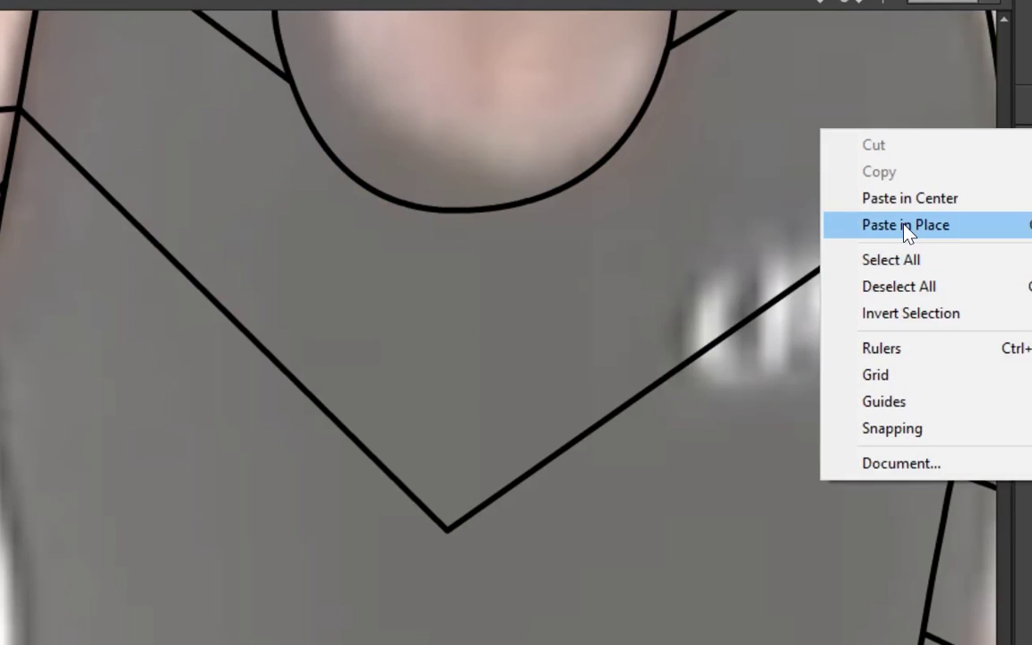
{"action": "left_click", "coordinate": [905, 226]}
Reposition the pasted head over the reference figure's face.
{"action": "scroll", "coordinate": [696, 448], "scroll_direction": "up", "scroll_amount": 3}
{"action": "left_click_drag", "start_coordinate": [526, 306], "coordinate": [43, 223]}
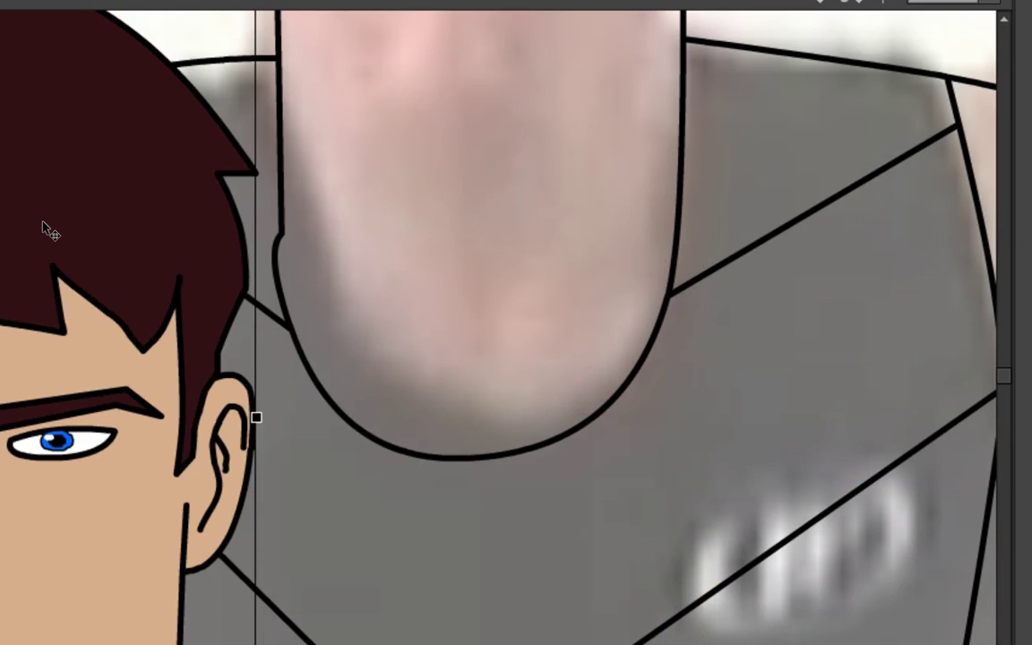
{"action": "scroll", "coordinate": [43, 224], "scroll_direction": "up", "scroll_amount": 3}
{"action": "left_click_drag", "start_coordinate": [217, 242], "coordinate": [415, 133]}
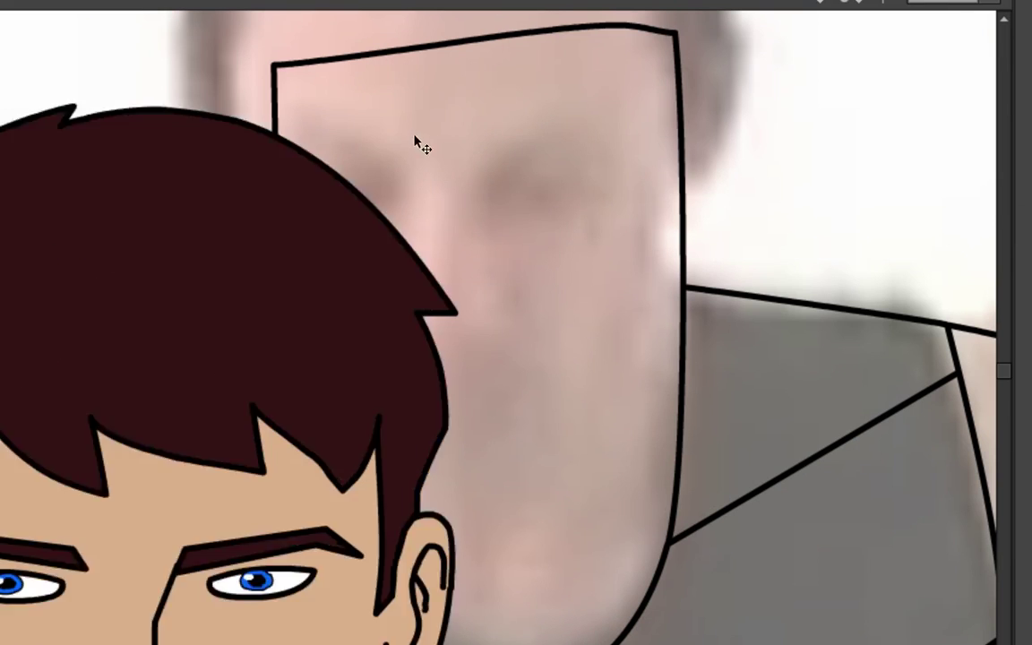
{"action": "left_click_drag", "start_coordinate": [187, 632], "coordinate": [522, 272]}
{"action": "scroll", "coordinate": [206, 196], "scroll_direction": "up", "scroll_amount": 4}
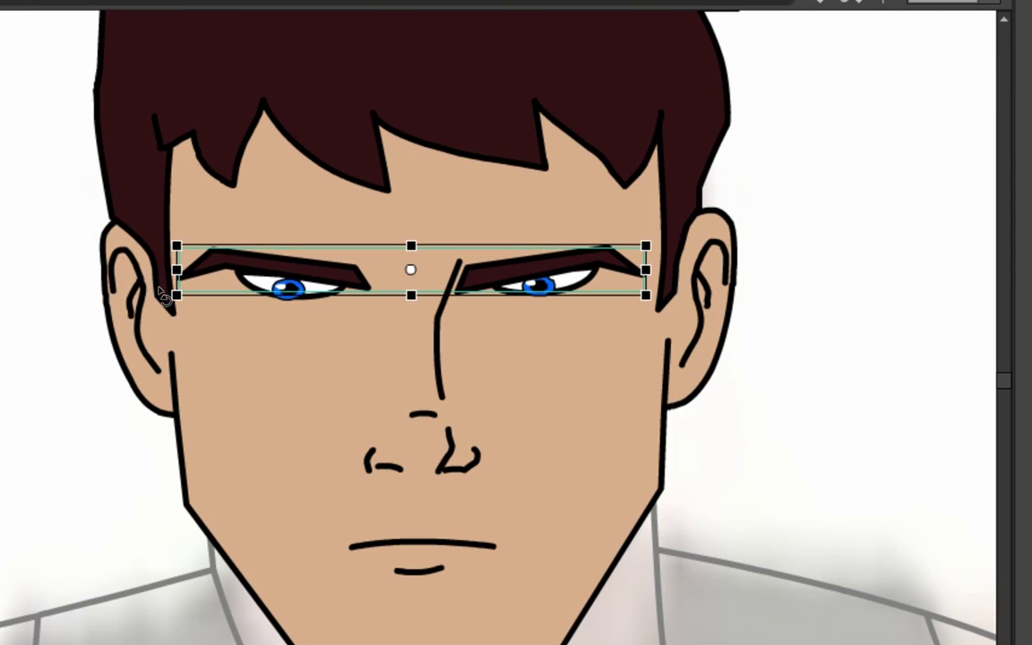
Raise the head's eyebrows, then shift its mouth and nose downward.
{"action": "key", "text": "shift+Up"}
{"action": "left_click", "coordinate": [98, 321]}
{"action": "left_click", "coordinate": [438, 544]}
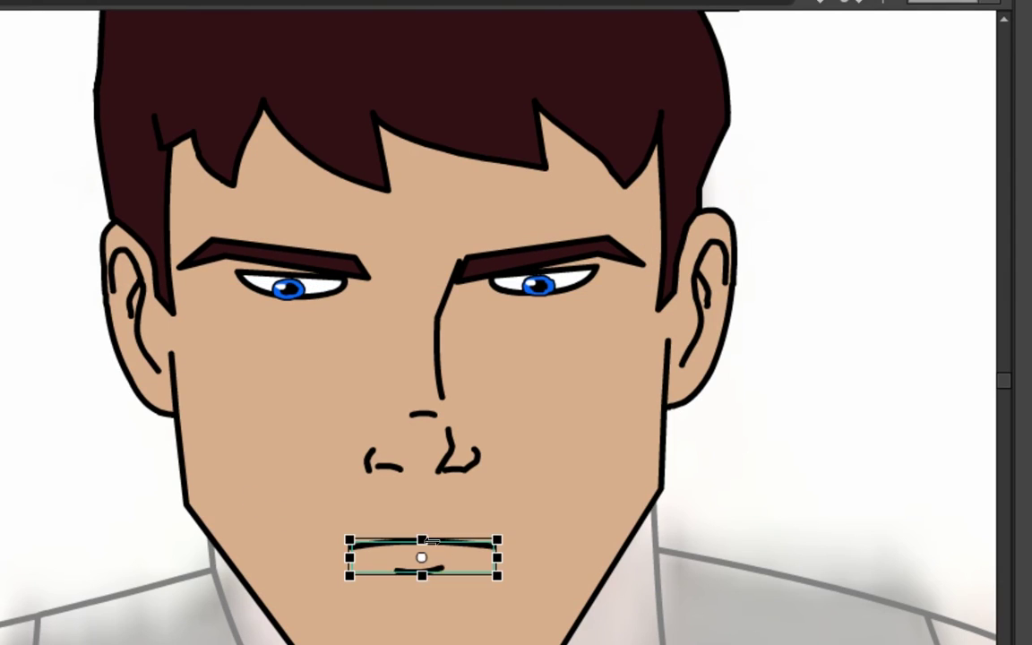
{"action": "key", "text": "shift+Down"}
{"action": "key", "text": "shift+Down"}
{"action": "left_click", "coordinate": [444, 462]}
{"action": "key", "text": "shift+Down"}
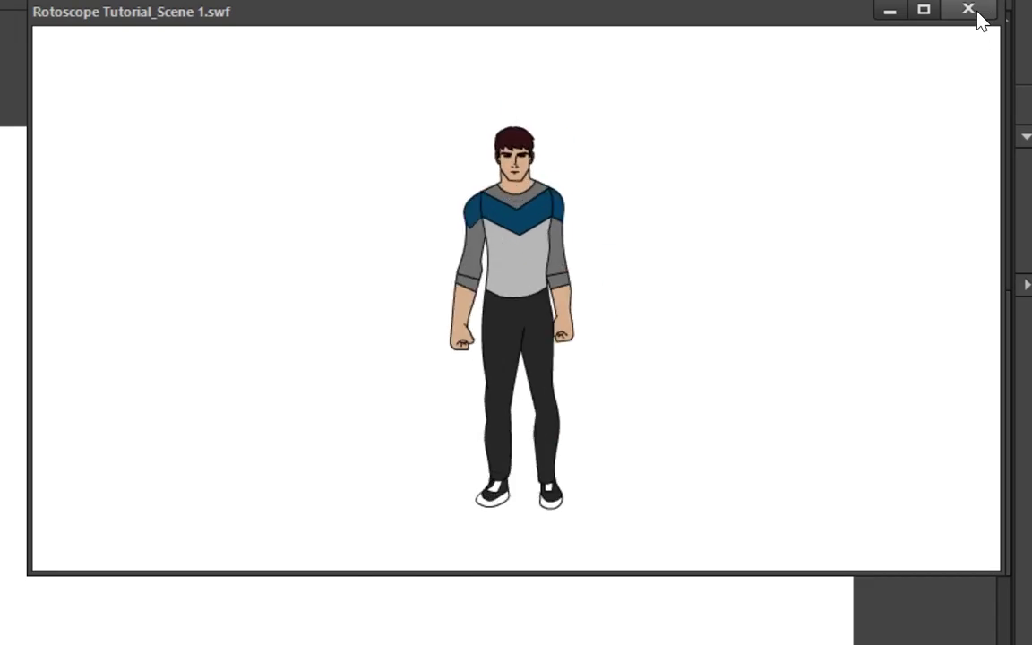
Close the movie preview and save the document.
{"action": "left_click", "coordinate": [968, 10]}
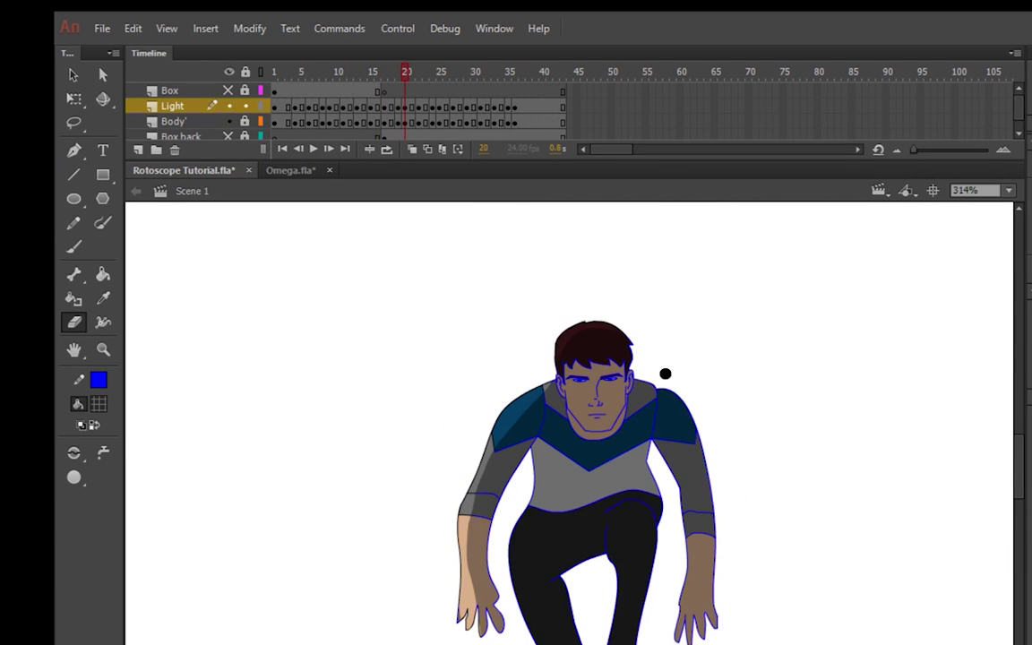
{"action": "key", "text": "ctrl+s"}
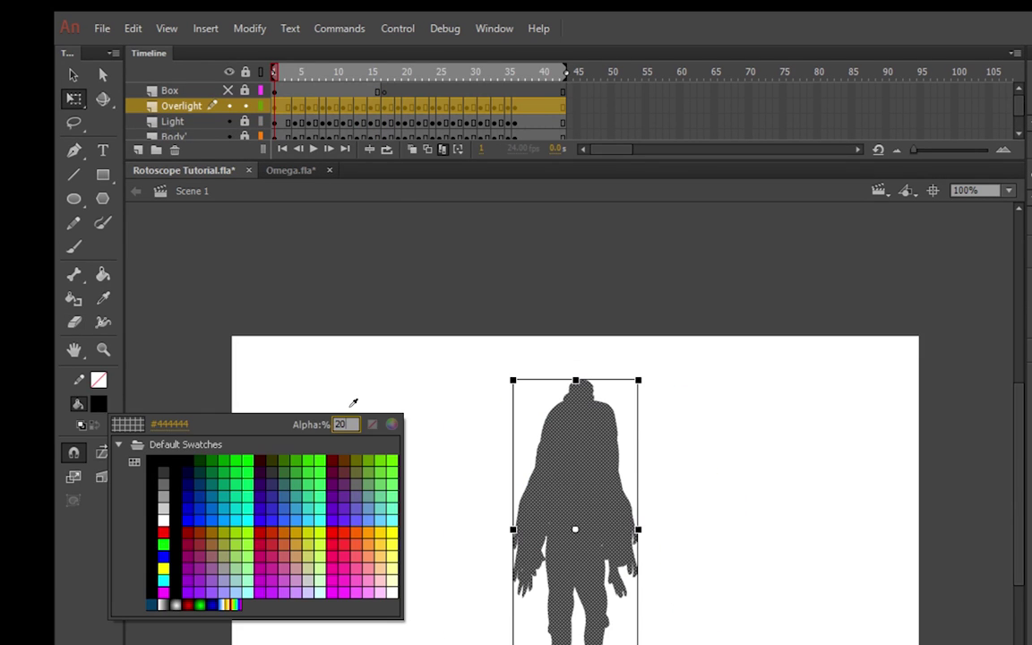
Apply a 20% alpha fill to the selected silhouettes on the Overlight layer and turn off multiple-frame editing.
{"action": "left_click", "coordinate": [353, 405]}
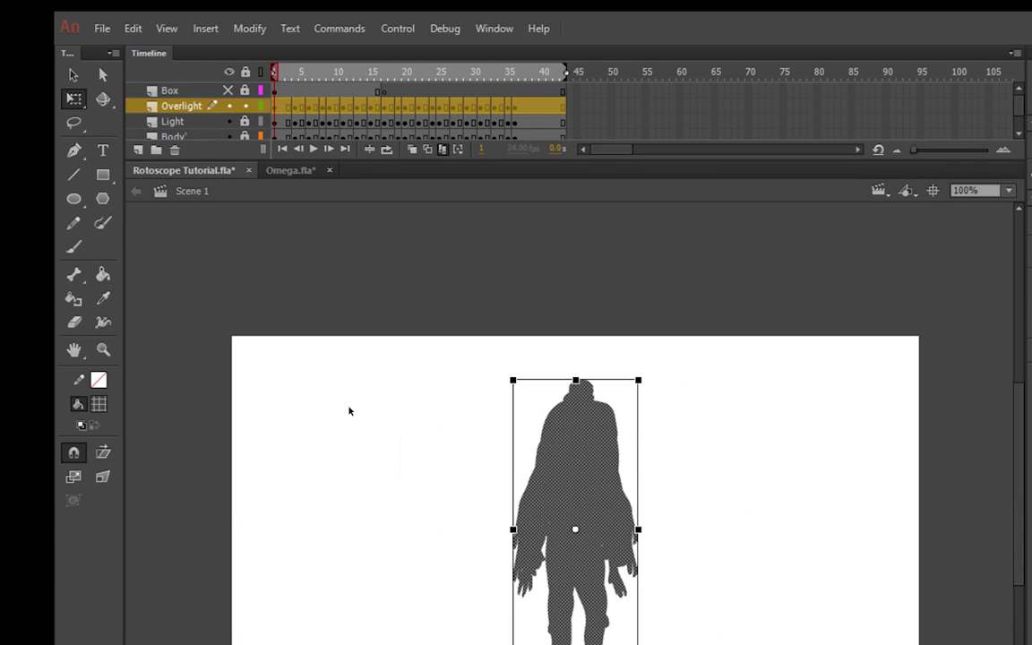
{"action": "left_click", "coordinate": [439, 150]}
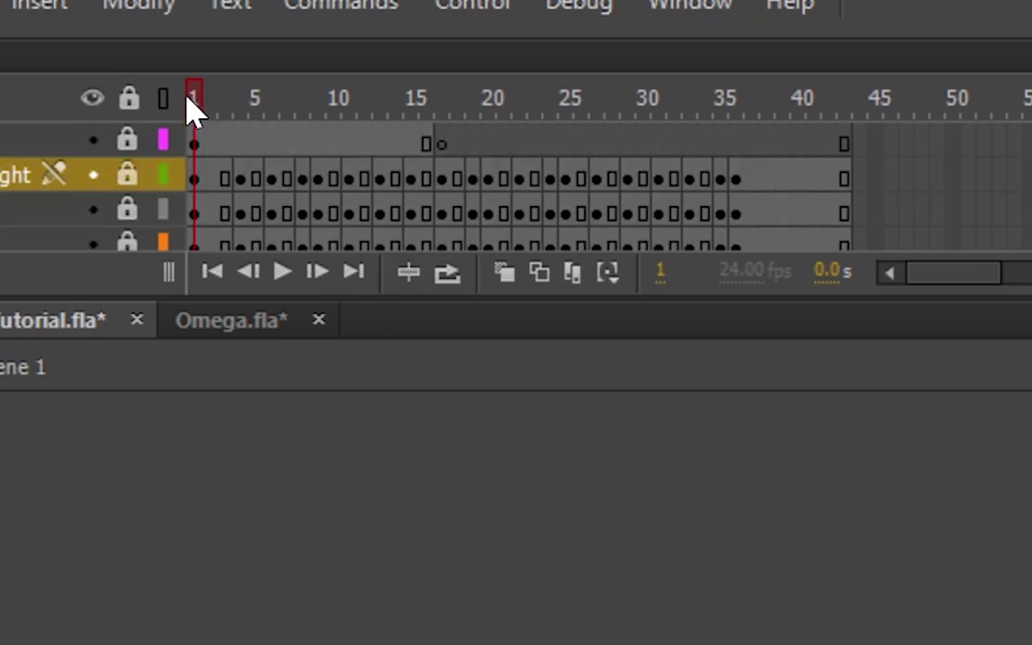
Unlock the Overlight layer, select all of its frames and turn on multiple-frame editing.
{"action": "left_click_drag", "start_coordinate": [275, 74], "coordinate": [522, 96]}
{"action": "left_click_drag", "start_coordinate": [746, 144], "coordinate": [241, 145]}
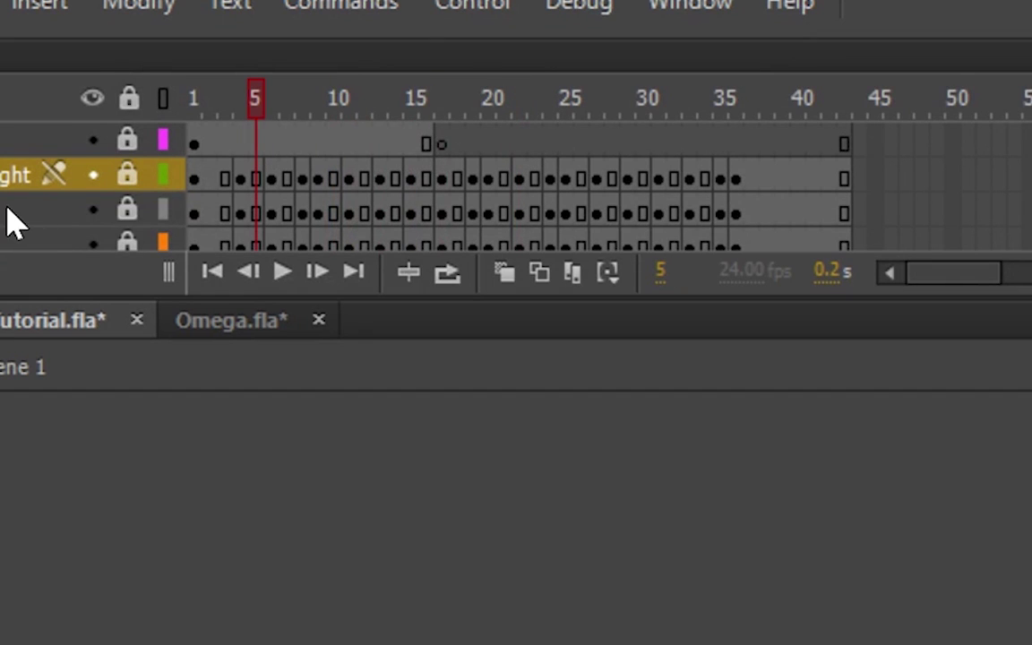
{"action": "left_click", "coordinate": [87, 148]}
{"action": "left_click", "coordinate": [29, 173]}
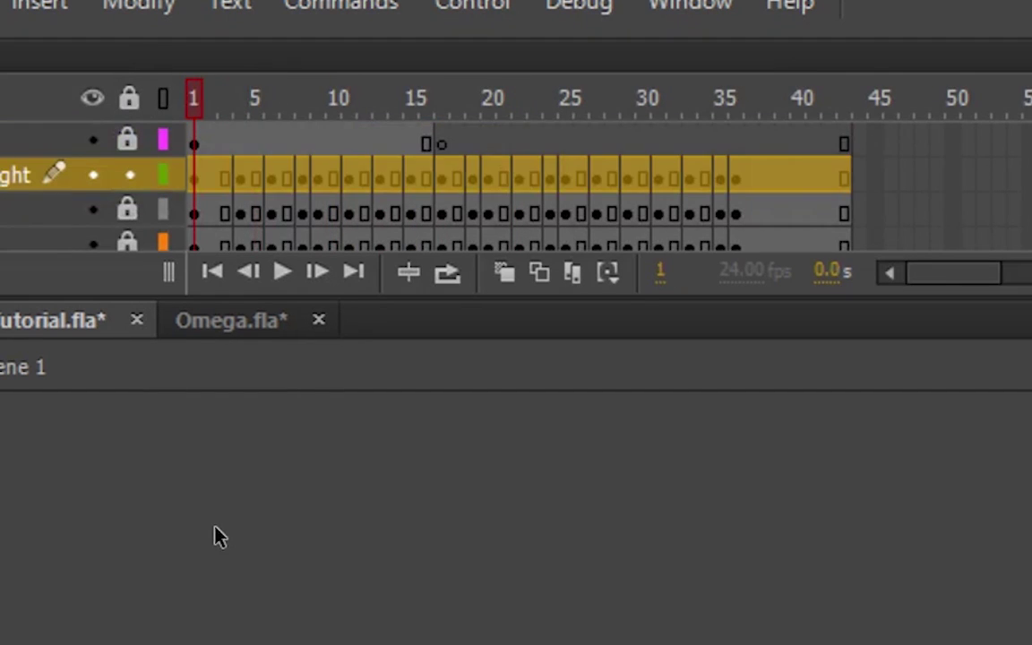
{"action": "left_click", "coordinate": [215, 528]}
{"action": "left_click", "coordinate": [571, 273]}
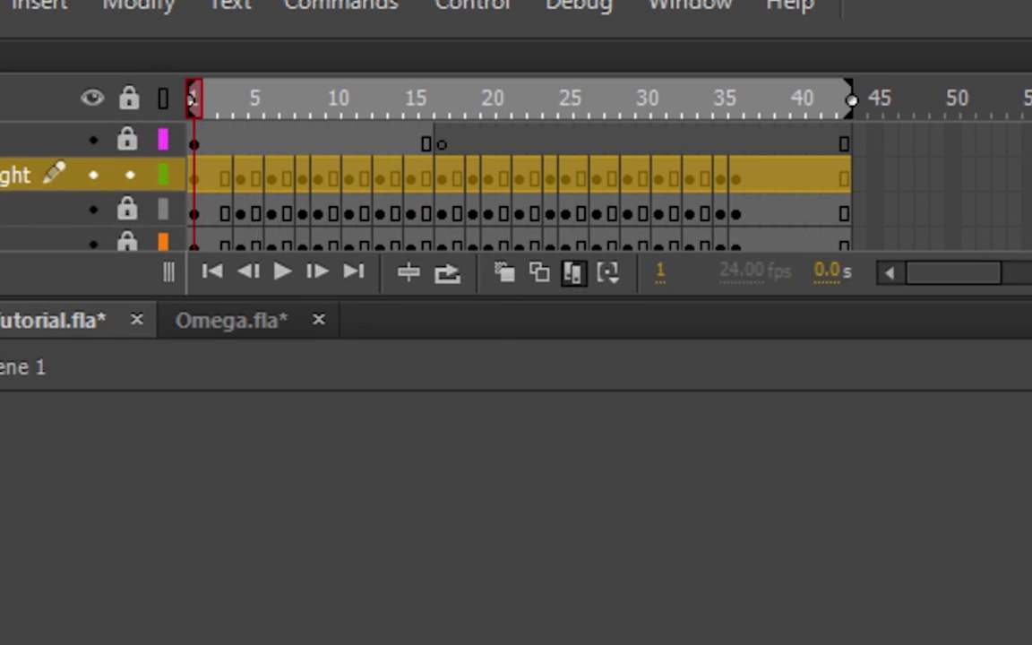
Turn off multiple-frame editing and move the Light layer above Overlight.
{"action": "left_click", "coordinate": [574, 273]}
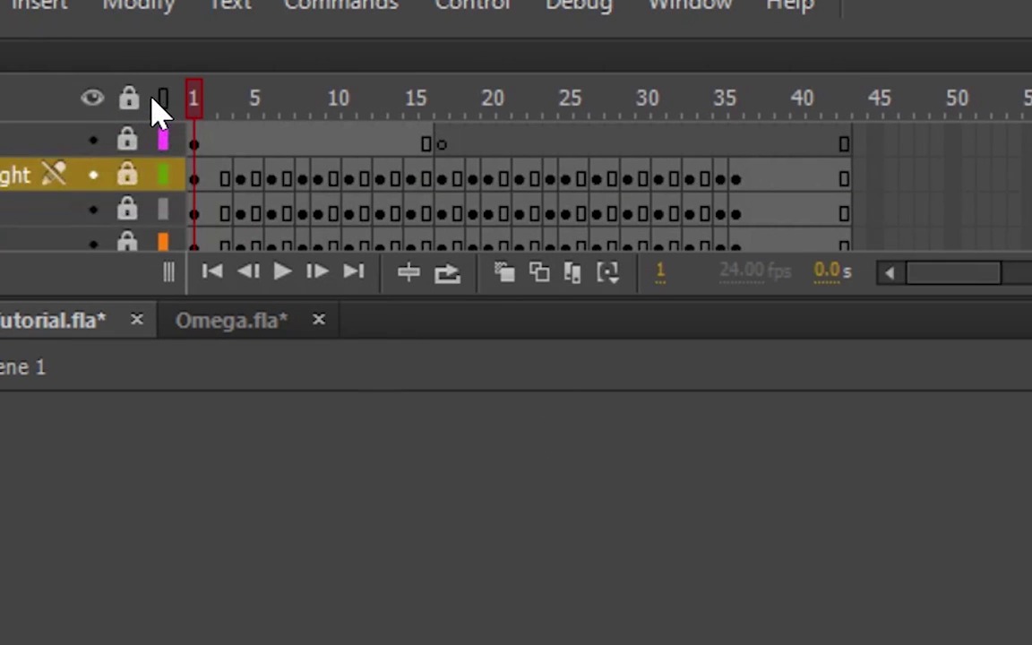
{"action": "left_click", "coordinate": [107, 212]}
{"action": "left_click", "coordinate": [107, 175]}
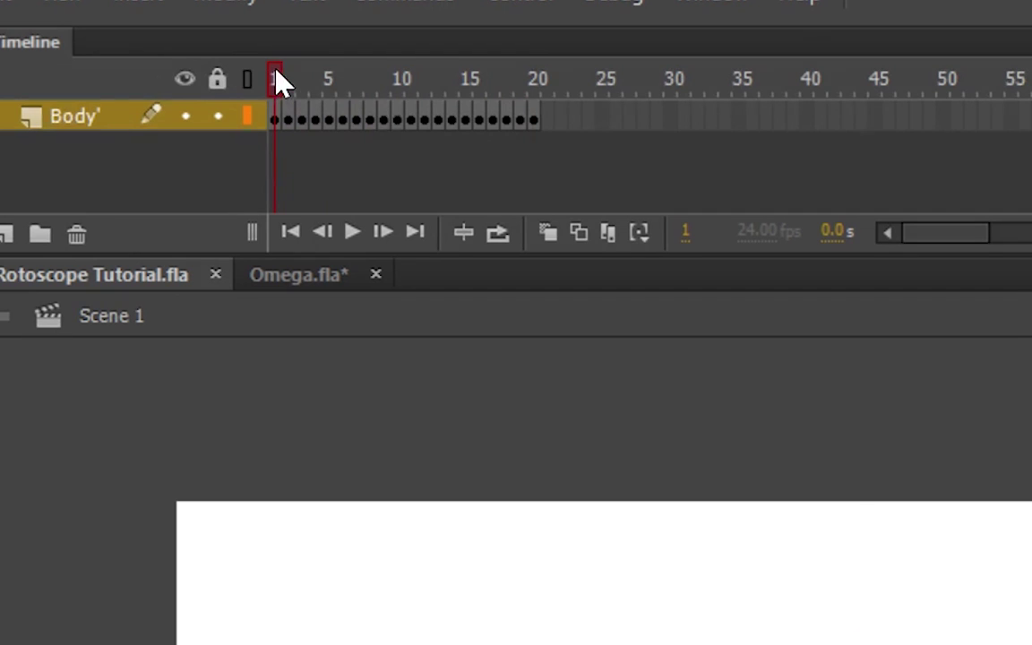
Extend the first drawing on the Body' layer to three frames and the next two drawings to two frames each.
{"action": "key", "text": "F5"}
{"action": "key", "text": "F5"}
{"action": "key", "text": "period"}
{"action": "key", "text": "F5"}
{"action": "key", "text": "period"}
{"action": "key", "text": "F5"}
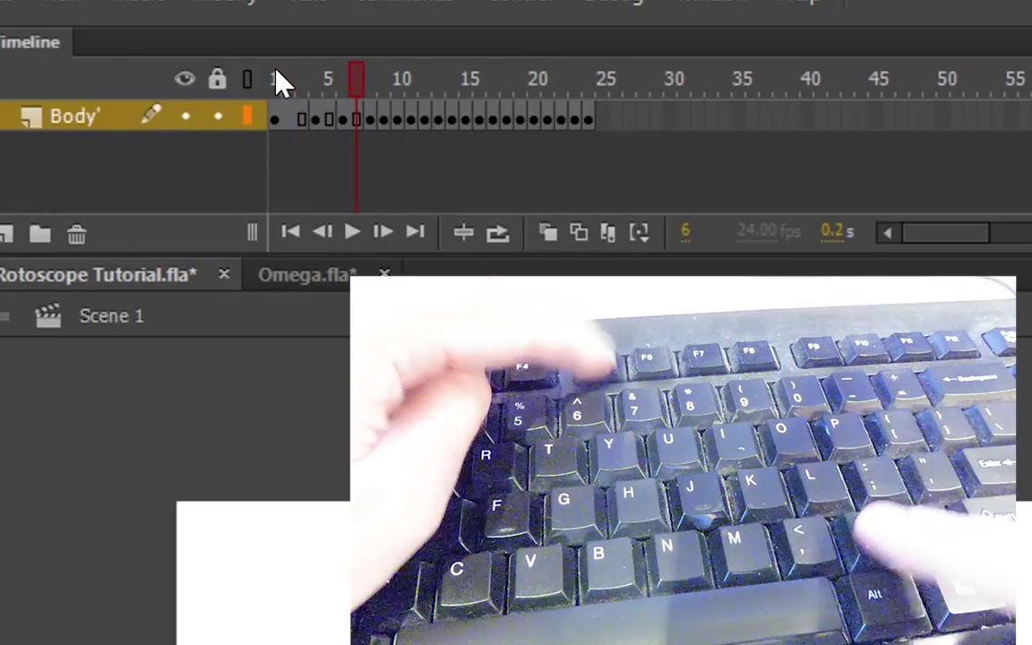
Extend each remaining drawing on the Body' layer to two frames, working through to the last keyframe.
{"action": "key", "text": "period"}
{"action": "key", "text": "F5"}
{"action": "key", "text": "period"}
{"action": "key", "text": "F5"}
{"action": "key", "text": "period"}
{"action": "key", "text": "F5"}
{"action": "key", "text": "period"}
{"action": "key", "text": "F5"}
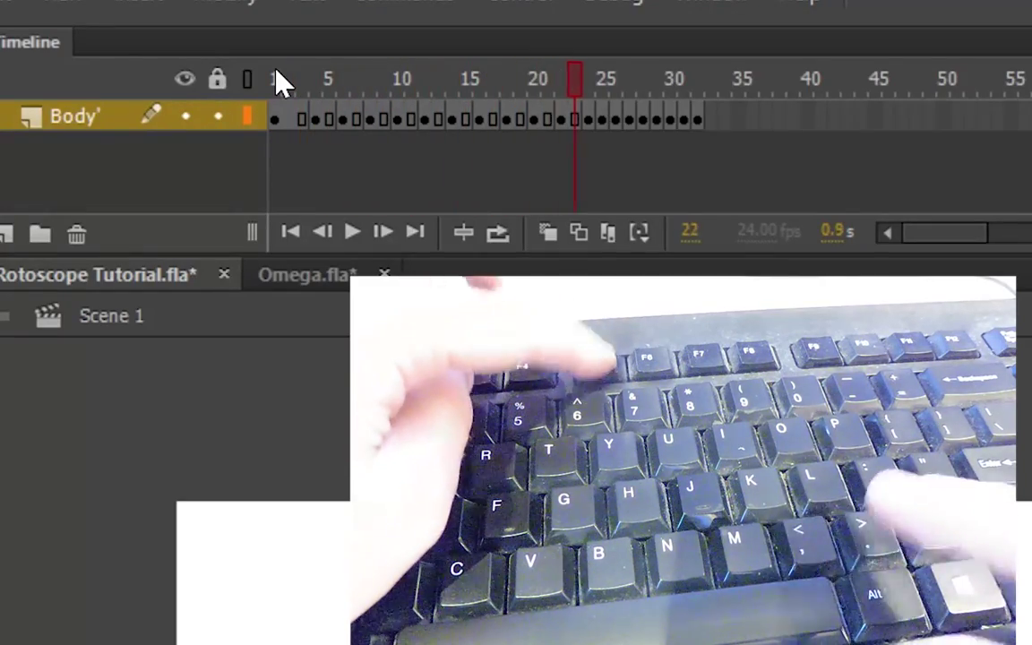
{"action": "key", "text": "F5"}
{"action": "key", "text": "F7"}
{"action": "key", "text": "F5"}
{"action": "key", "text": "F7"}
{"action": "key", "text": "F5"}
{"action": "key", "text": "F7"}
{"action": "key", "text": "F5"}
{"action": "key", "text": "F7"}
{"action": "key", "text": "F5"}
{"action": "key", "text": "F7"}
{"action": "key", "text": "F5"}
{"action": "key", "text": "F7"}
{"action": "key", "text": "F5"}
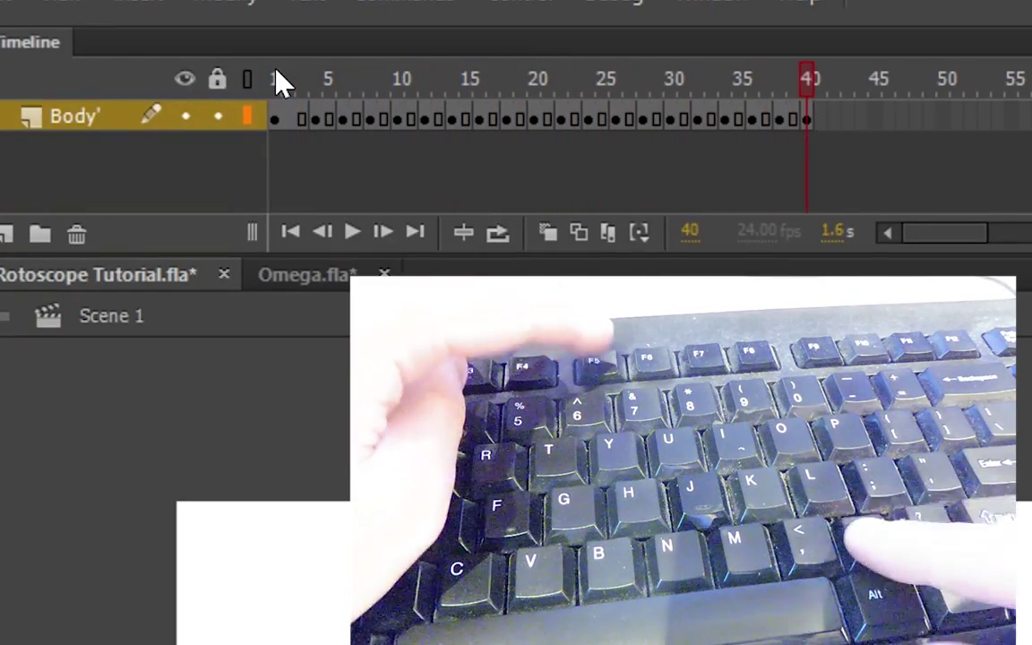
{"action": "key", "text": "F5"}
{"action": "key", "text": "F7"}
{"action": "key", "text": "F5"}
Test the movie to review the animation's playback.
{"action": "key", "text": "ctrl+Return"}
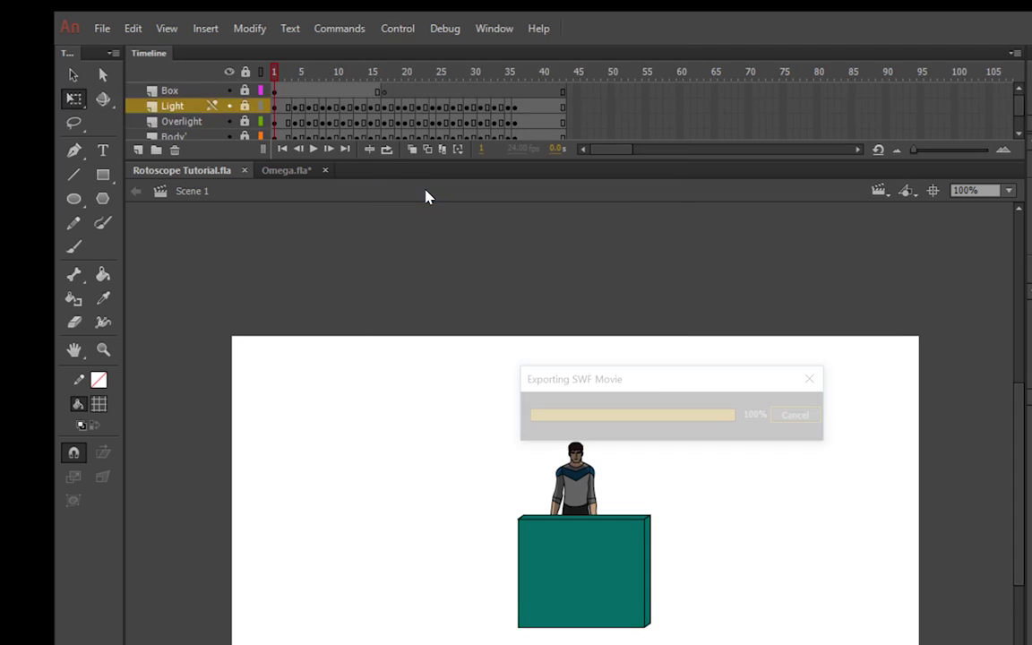
{"action": "left_click", "coordinate": [957, 197]}
{"action": "right_click", "coordinate": [859, 311]}
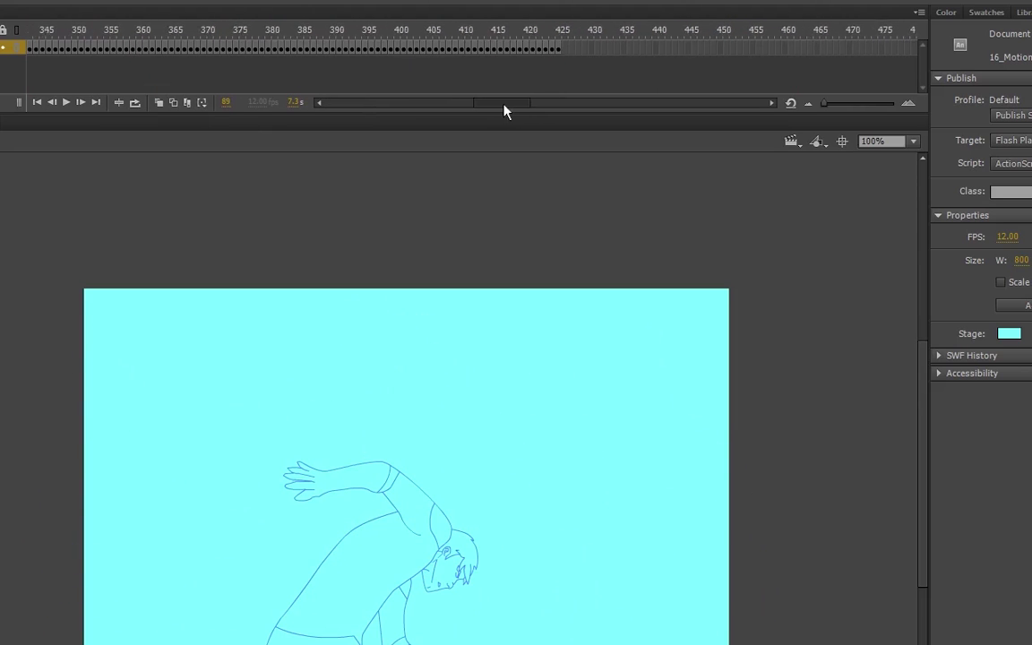
{"action": "left_click_drag", "start_coordinate": [503, 109], "coordinate": [405, 110]}
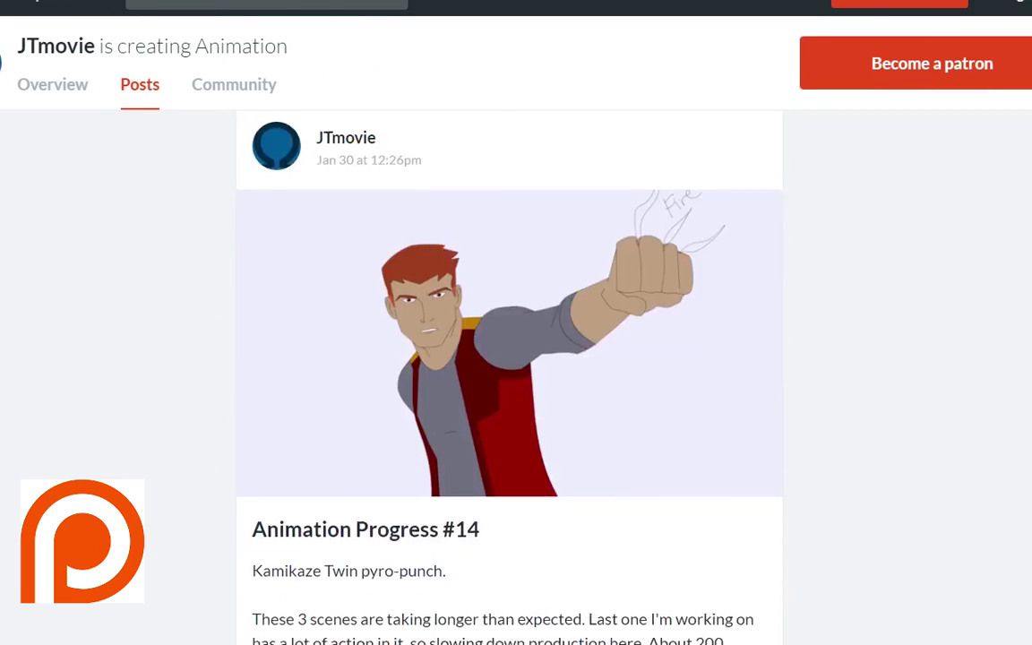
{"action": "scroll", "coordinate": [509, 377], "scroll_direction": "down", "scroll_amount": 20}
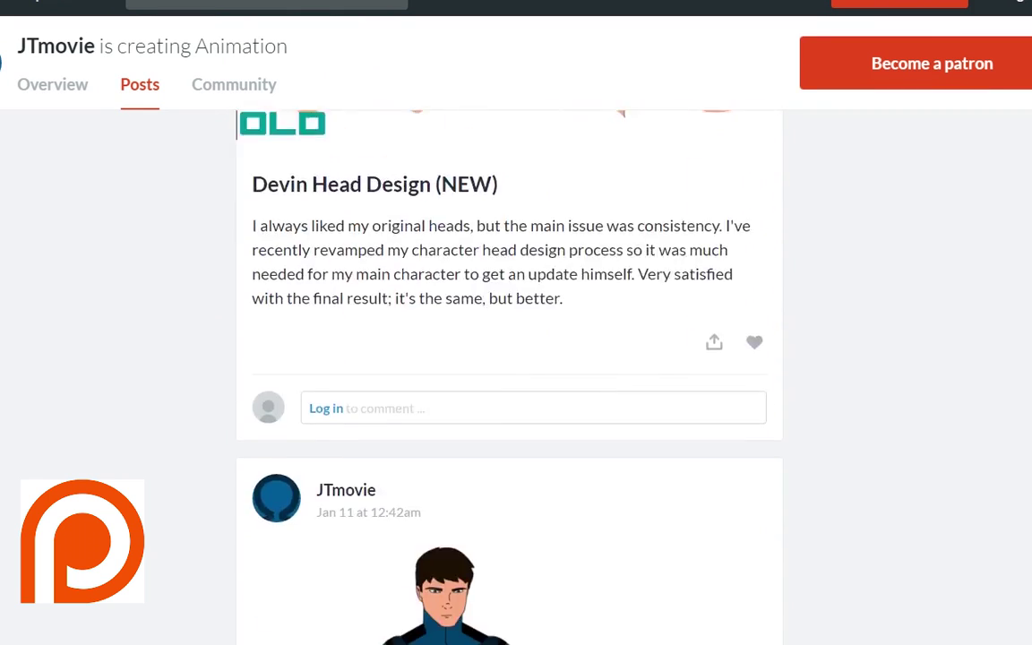
{"action": "scroll", "coordinate": [509, 377], "scroll_direction": "down", "scroll_amount": 20}
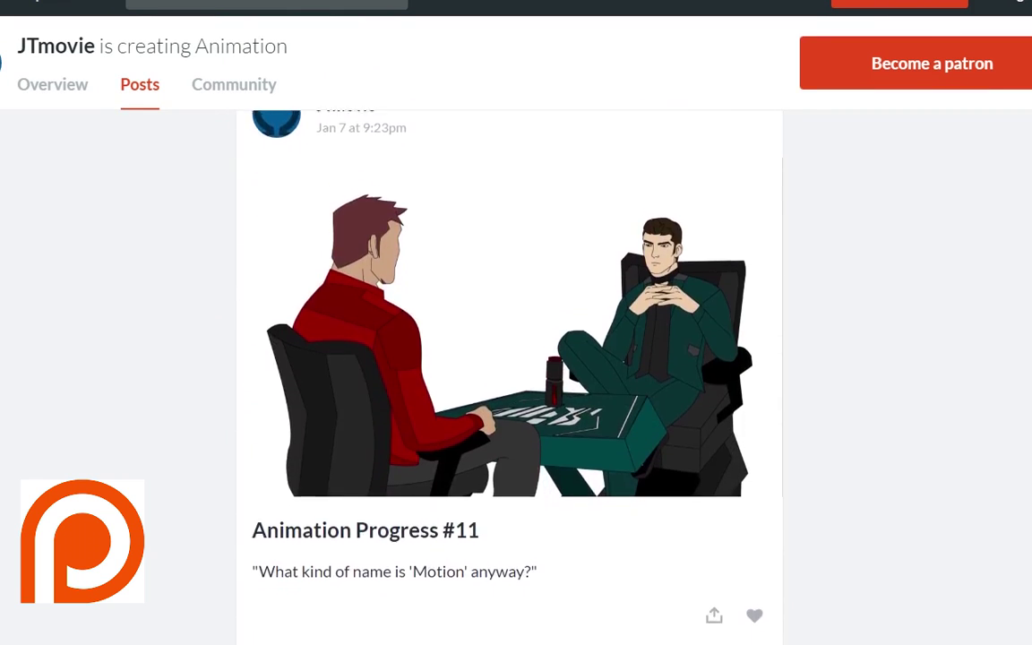